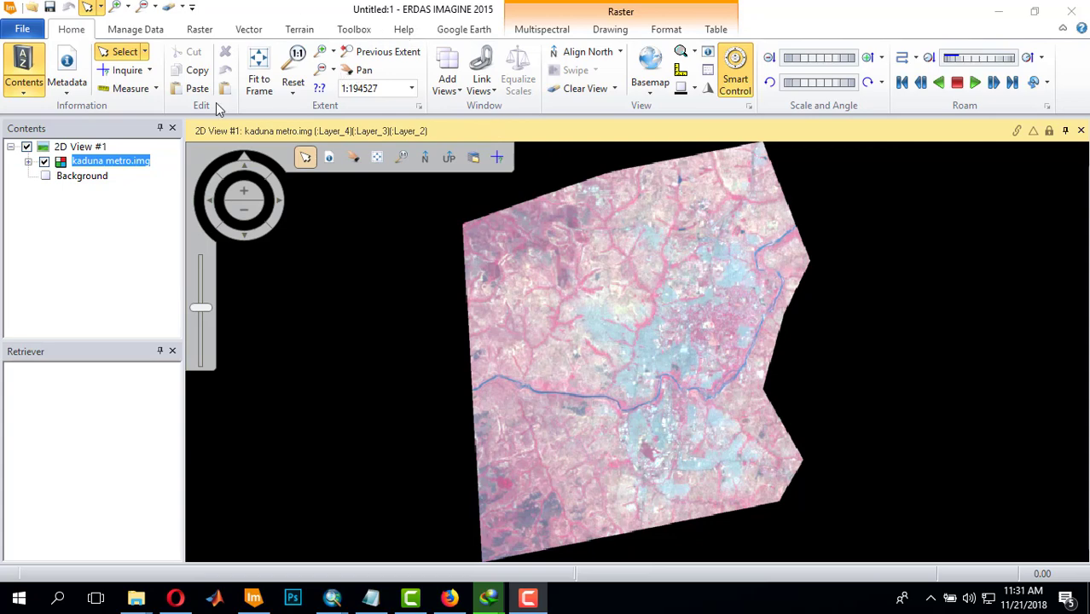
# Start an unsupervised classification of kaduna metro.img and set the output cluster layer to unsupervised.img in the WORK folder on C:.
pyautogui.click(199, 29)
pyautogui.click(431, 91)
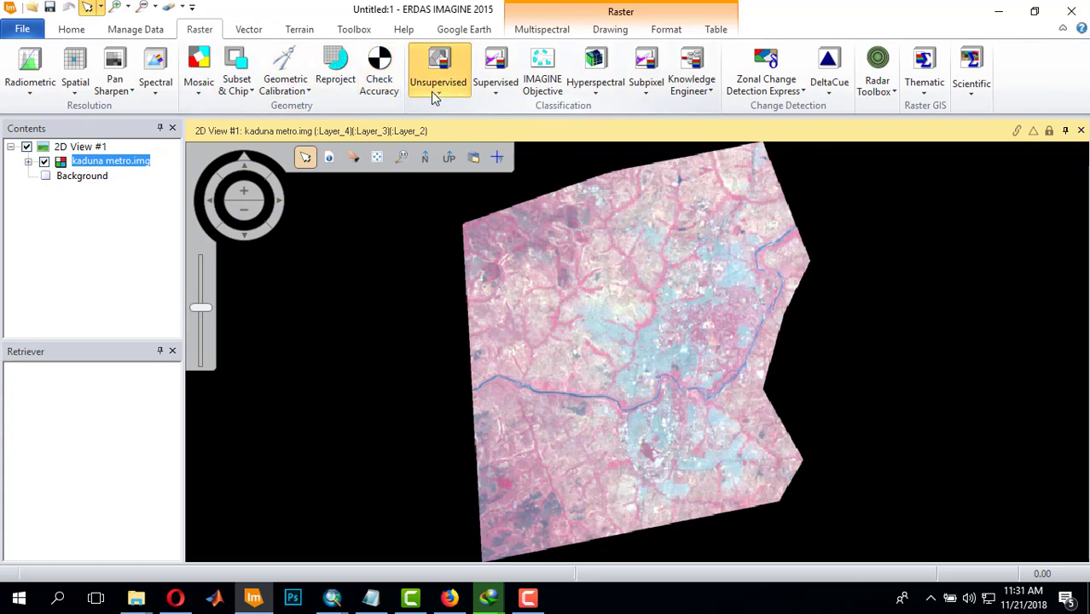
pyautogui.click(450, 115)
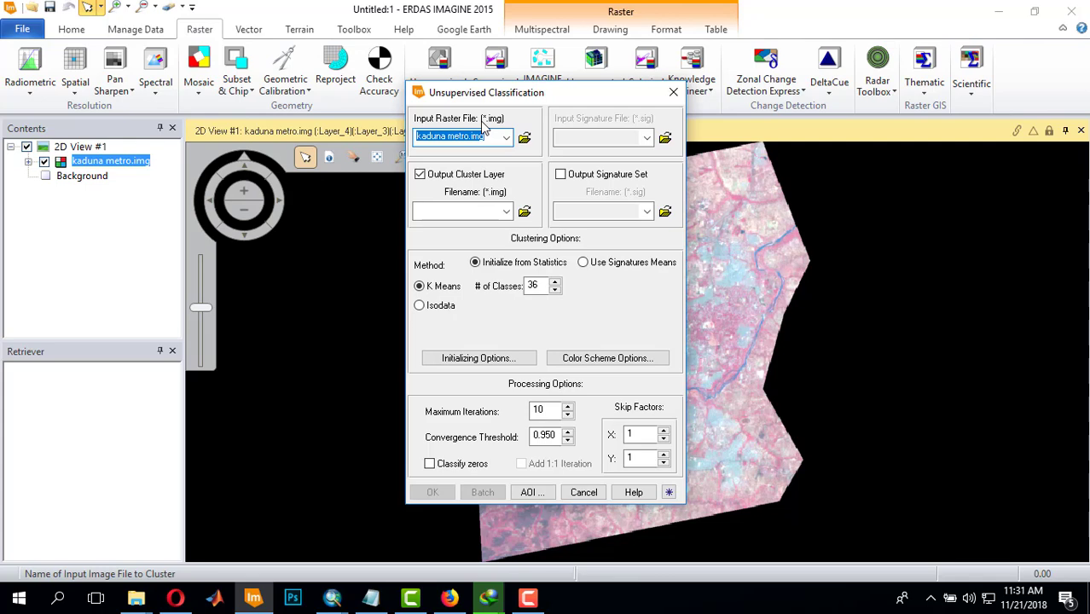
pyautogui.click(523, 212)
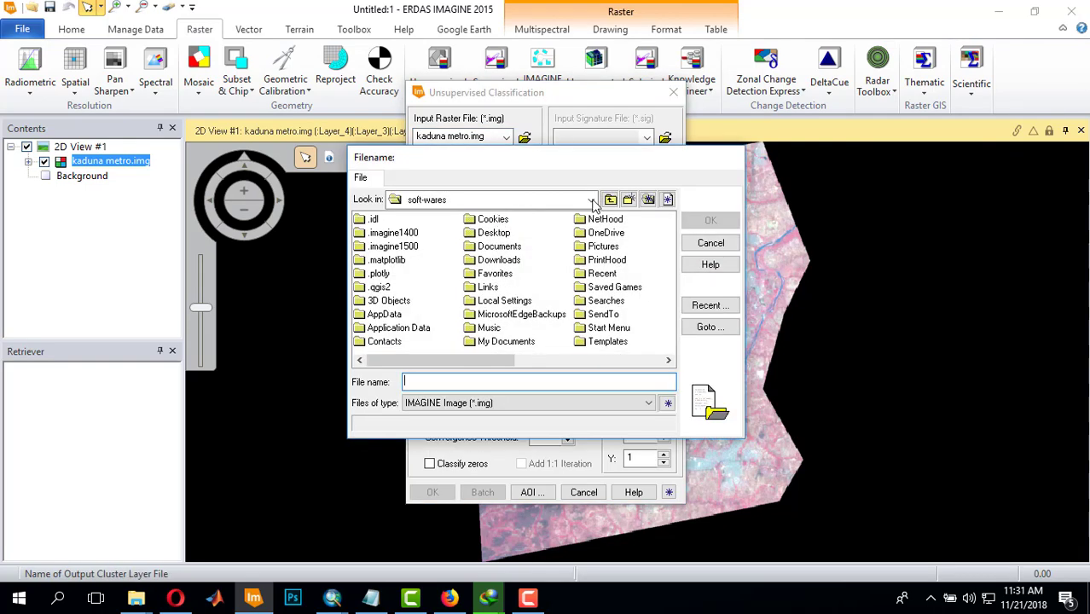
pyautogui.click(591, 201)
pyautogui.click(443, 220)
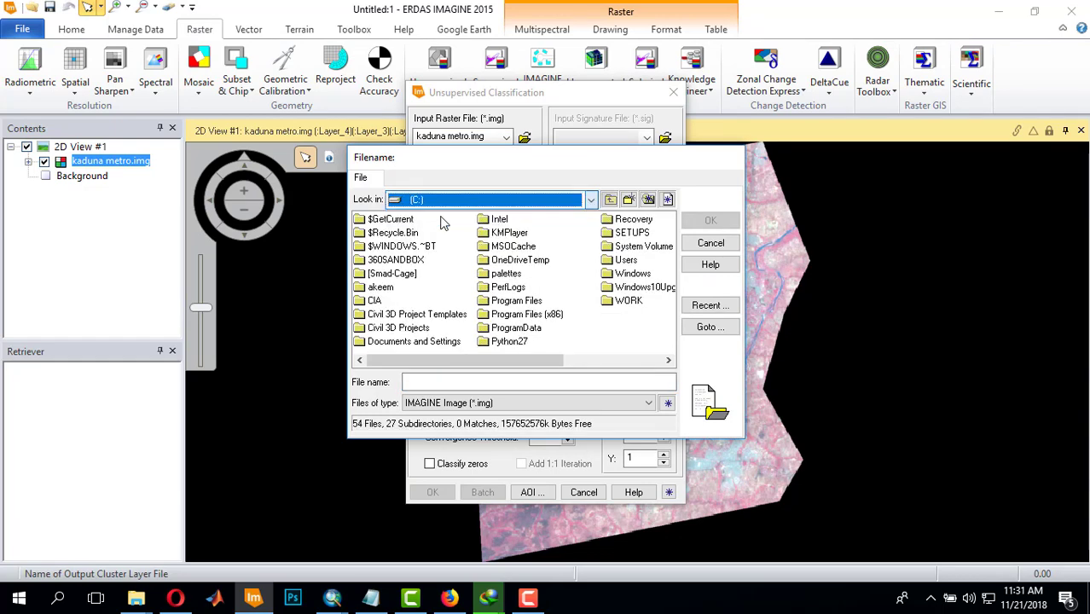
pyautogui.doubleClick(625, 301)
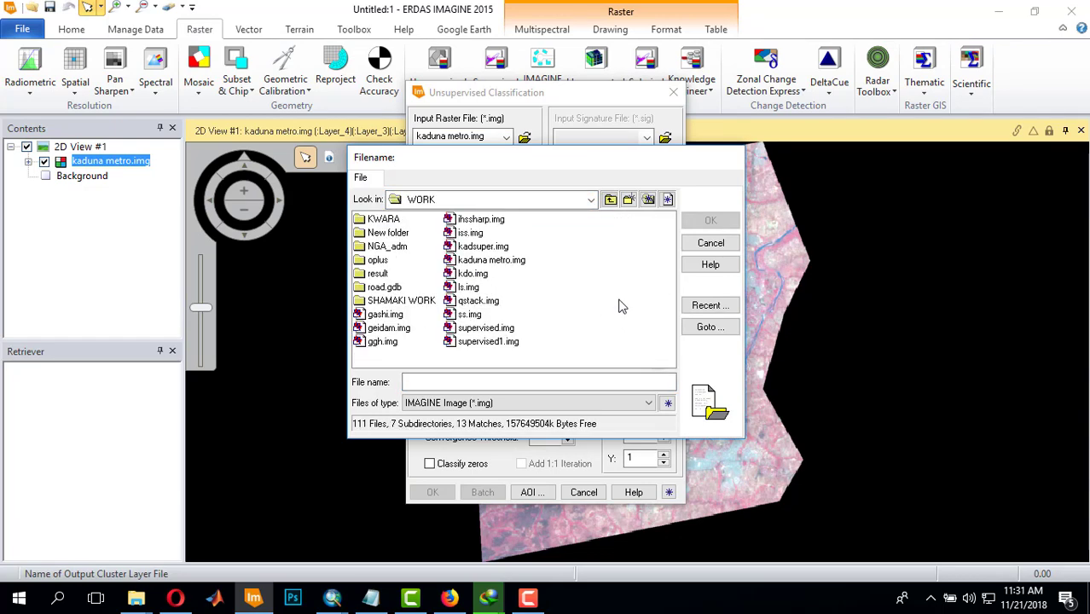
pyautogui.click(470, 381)
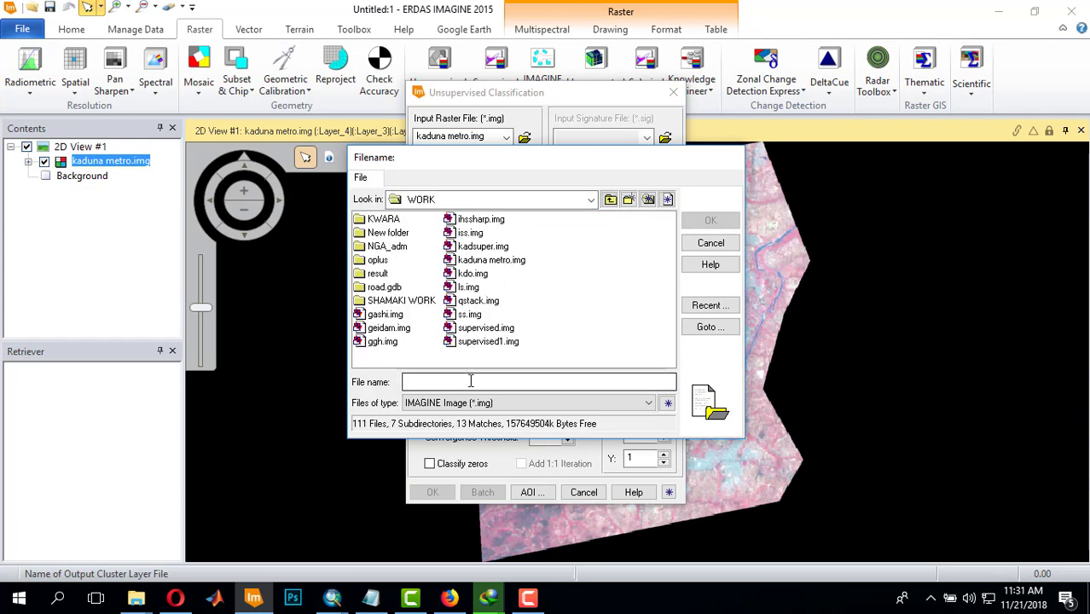
pyautogui.write('unsu')
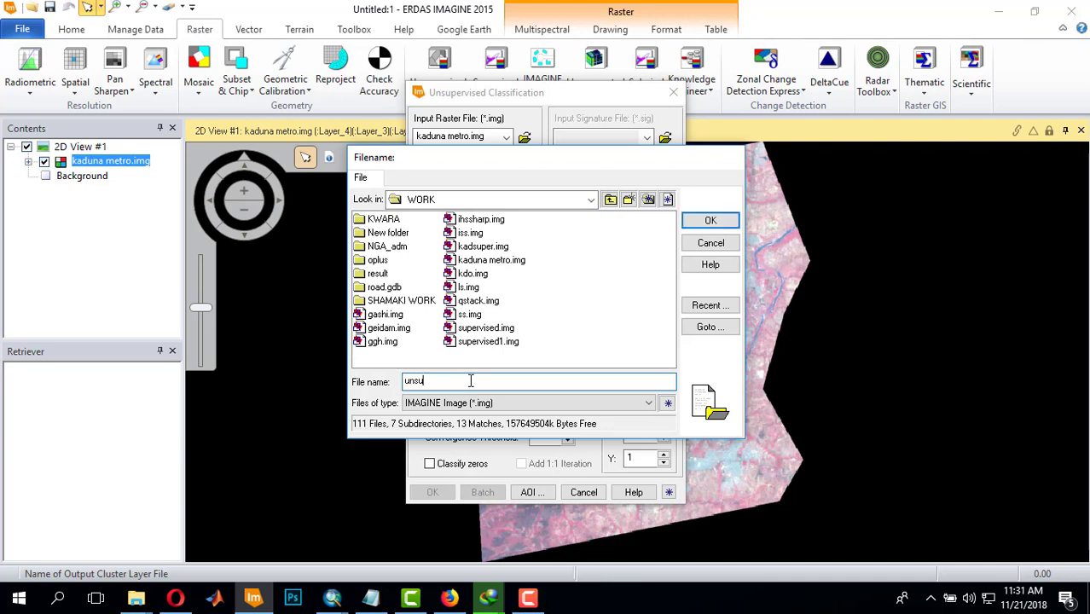
pyautogui.write('pervised')
pyautogui.click(695, 223)
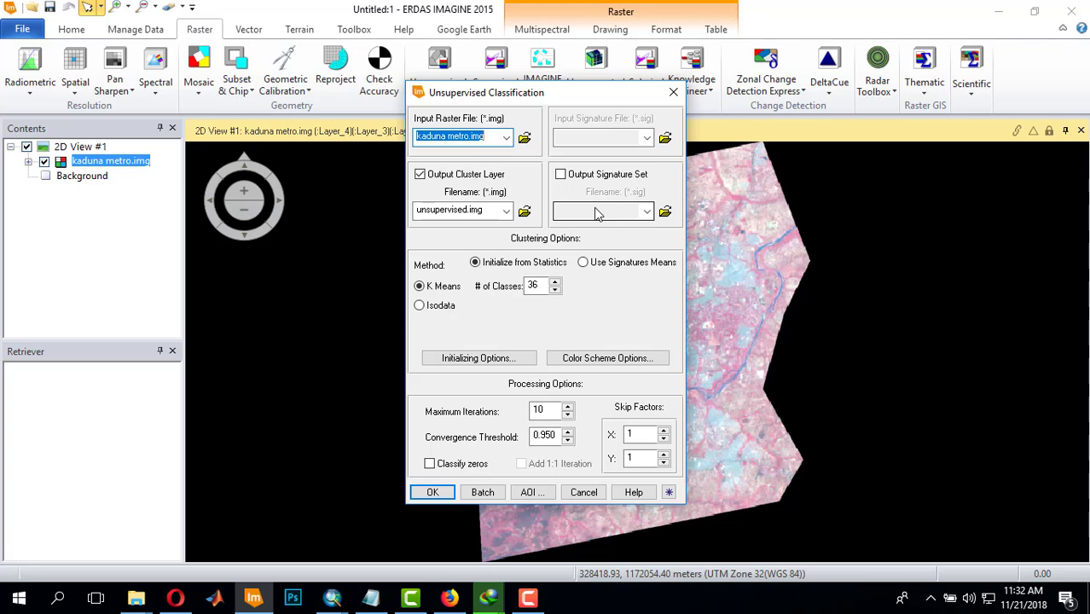
# Enable the output signature set and save it as sig2008.img in the work folder.
pyautogui.click(560, 175)
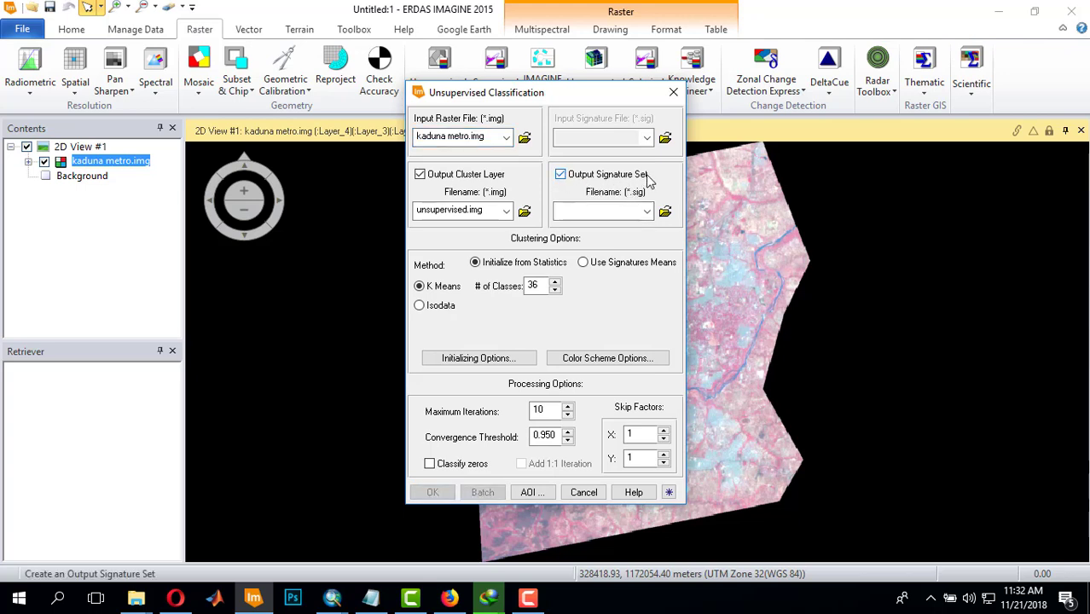
pyautogui.click(665, 211)
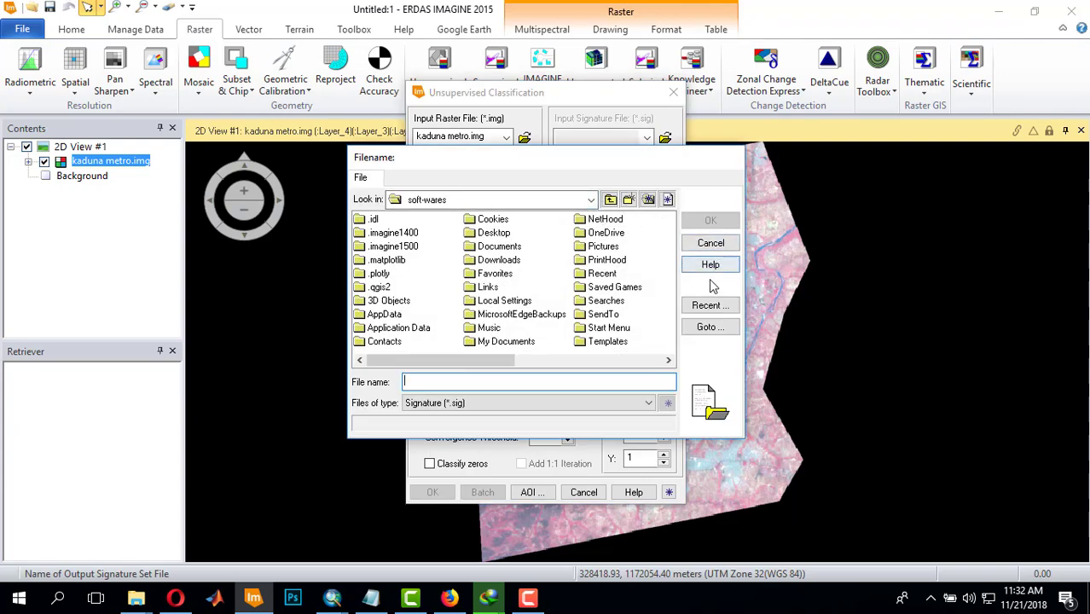
pyautogui.click(711, 310)
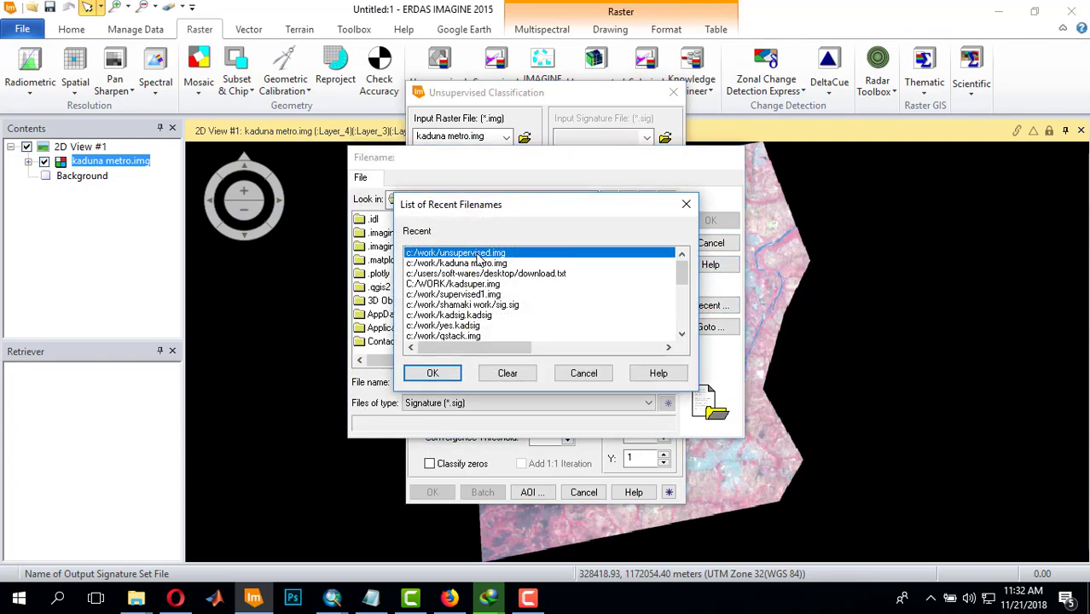
pyautogui.click(437, 373)
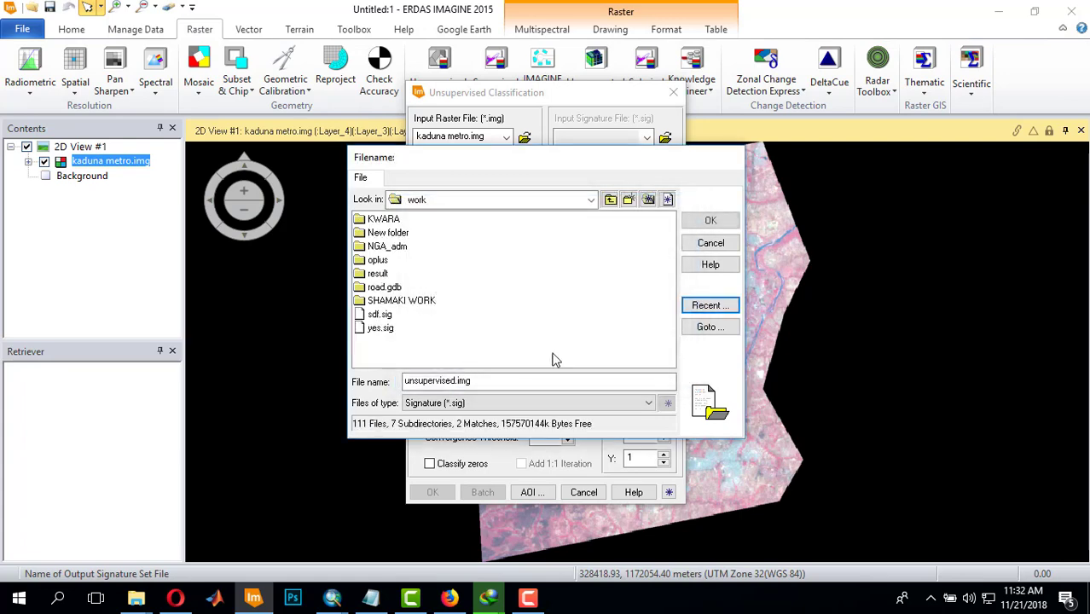
pyautogui.click(471, 382)
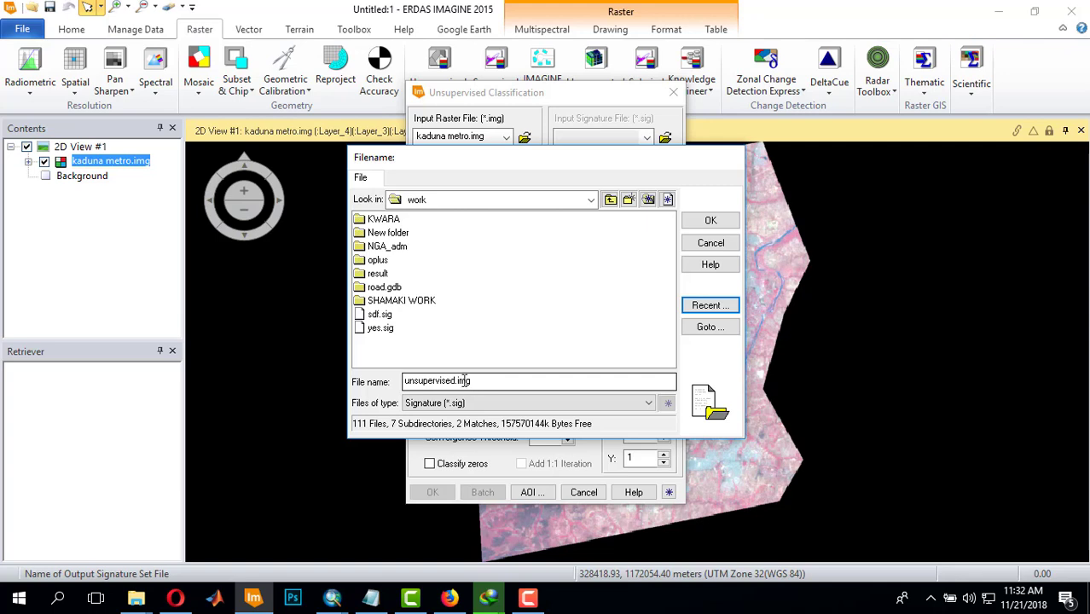
pyautogui.click(457, 382)
pyautogui.moveTo(457, 382); pyautogui.dragTo(359, 368)
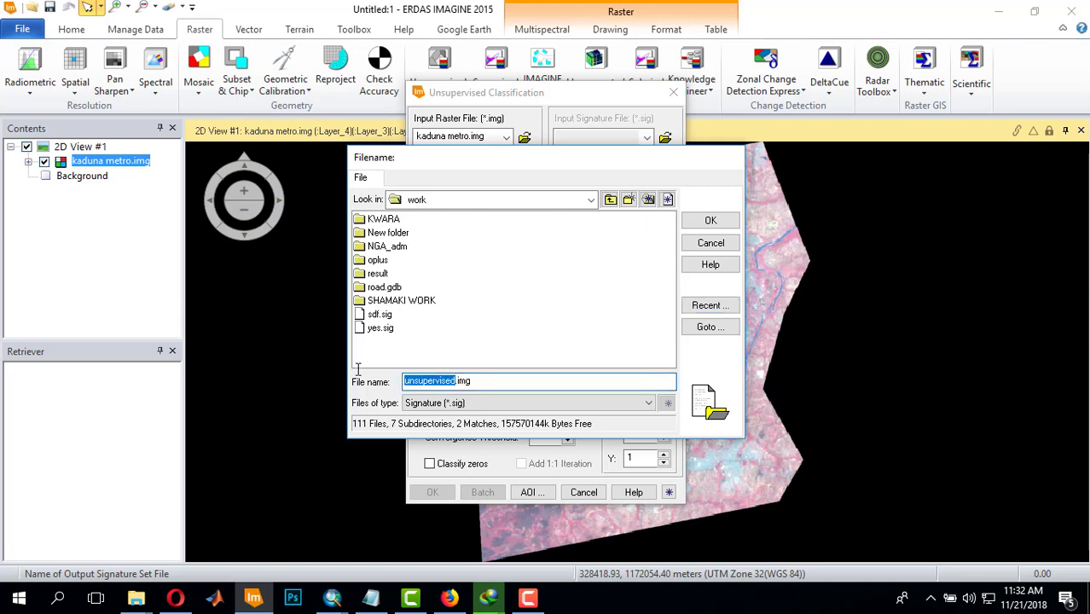
pyautogui.write('sig')
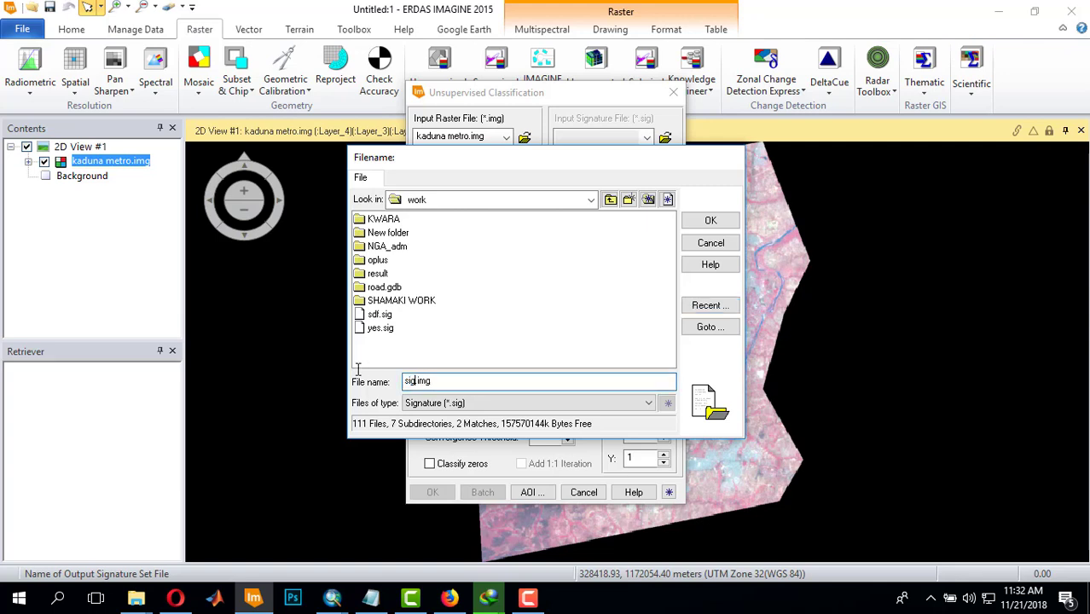
pyautogui.write('2008')
pyautogui.click(709, 224)
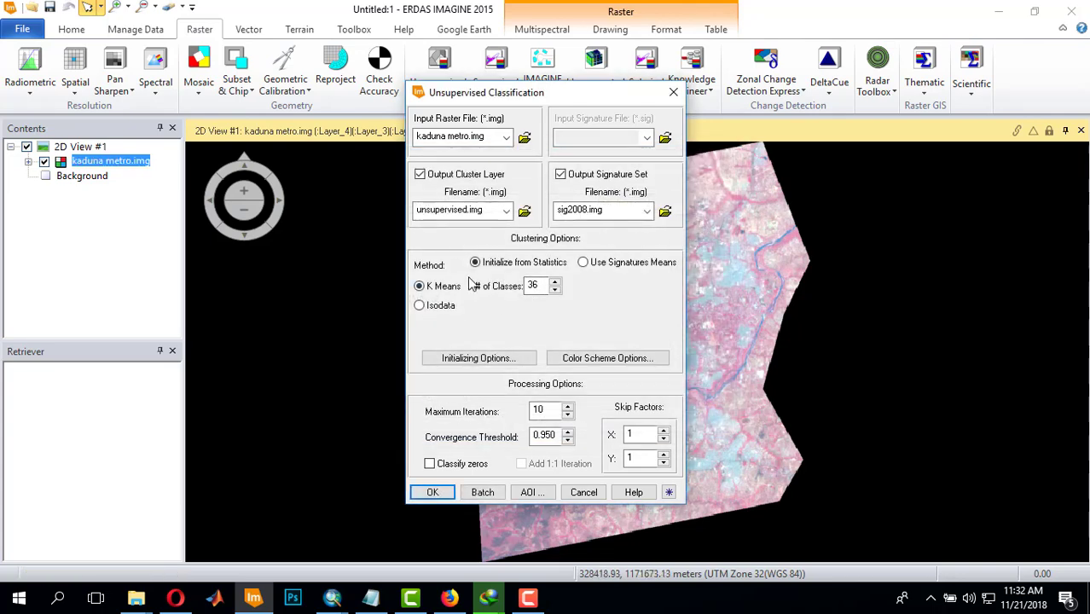
# Set the number of classes to 20 and the maximum iterations to 100.
pyautogui.click(544, 285)
pyautogui.moveTo(543, 284); pyautogui.dragTo(520, 285)
pyautogui.write('20')
pyautogui.click(551, 408)
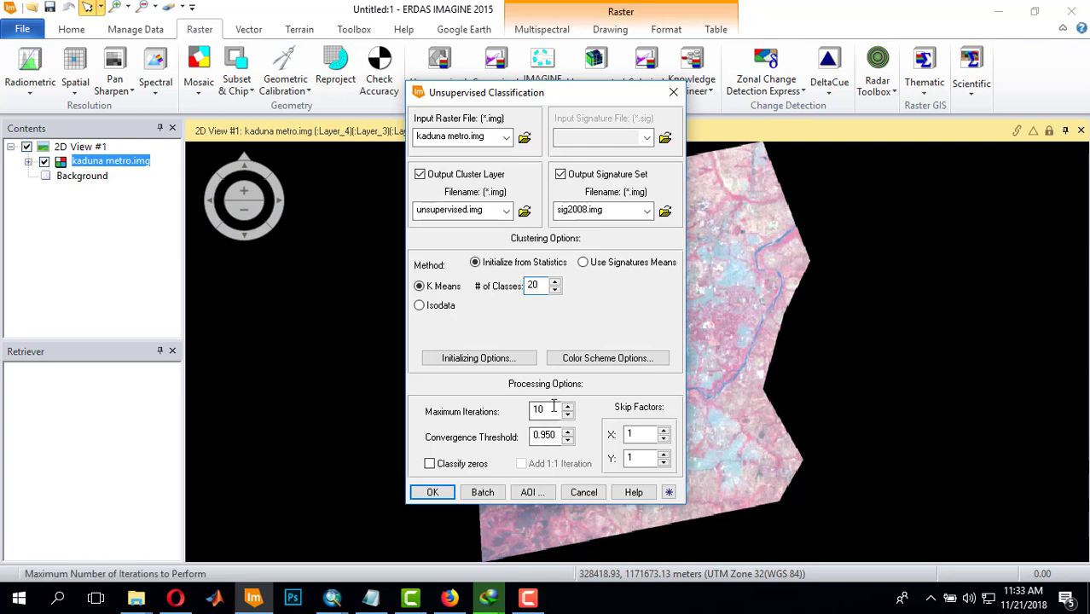
pyautogui.write('0')
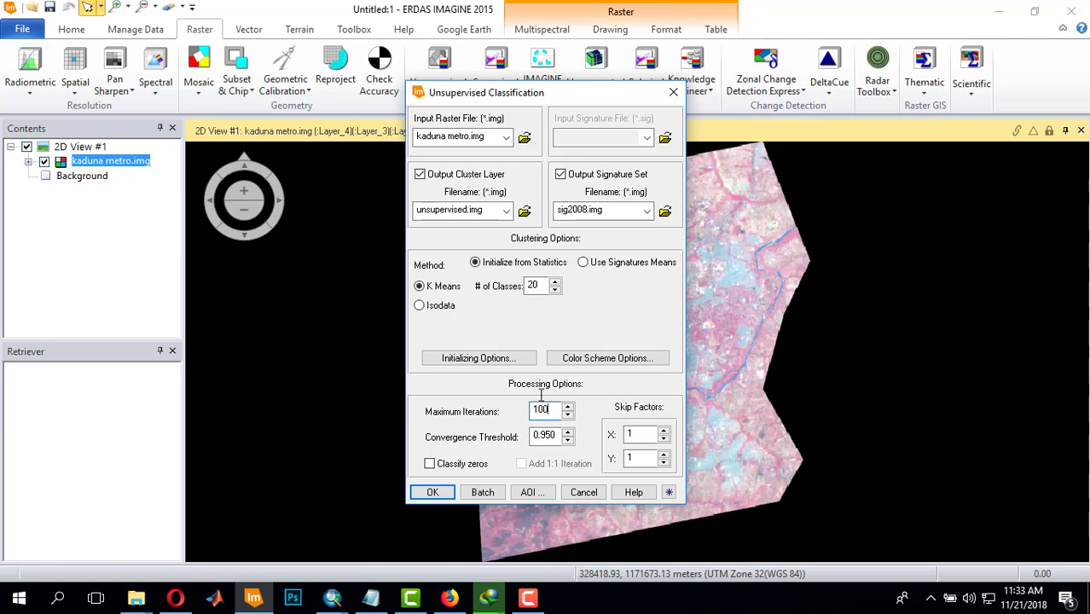
# Set the output color scheme of the classification to Grayscale.
pyautogui.click(618, 359)
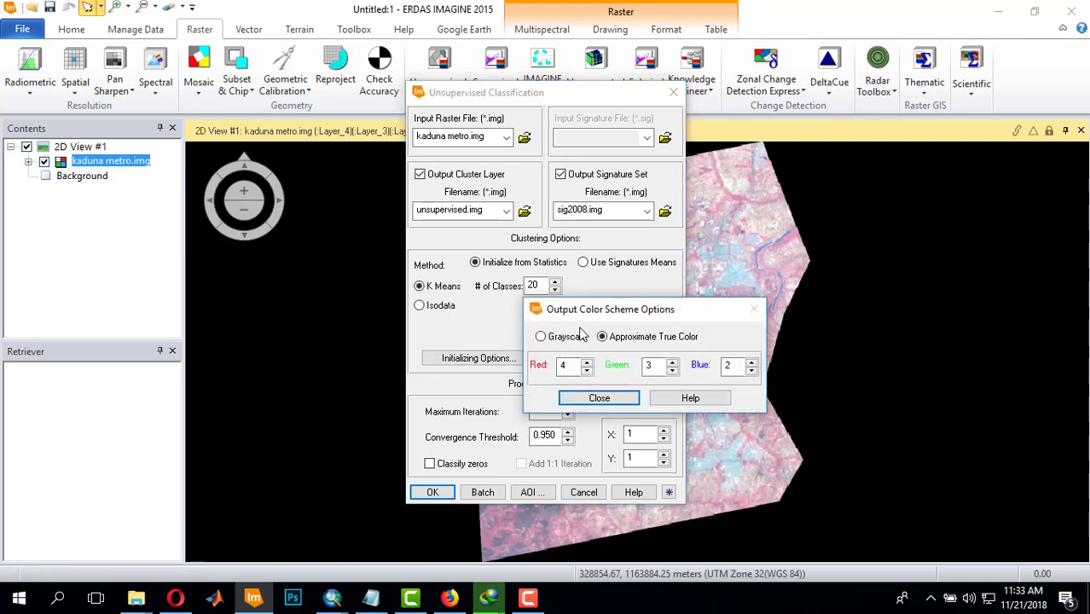
pyautogui.click(550, 339)
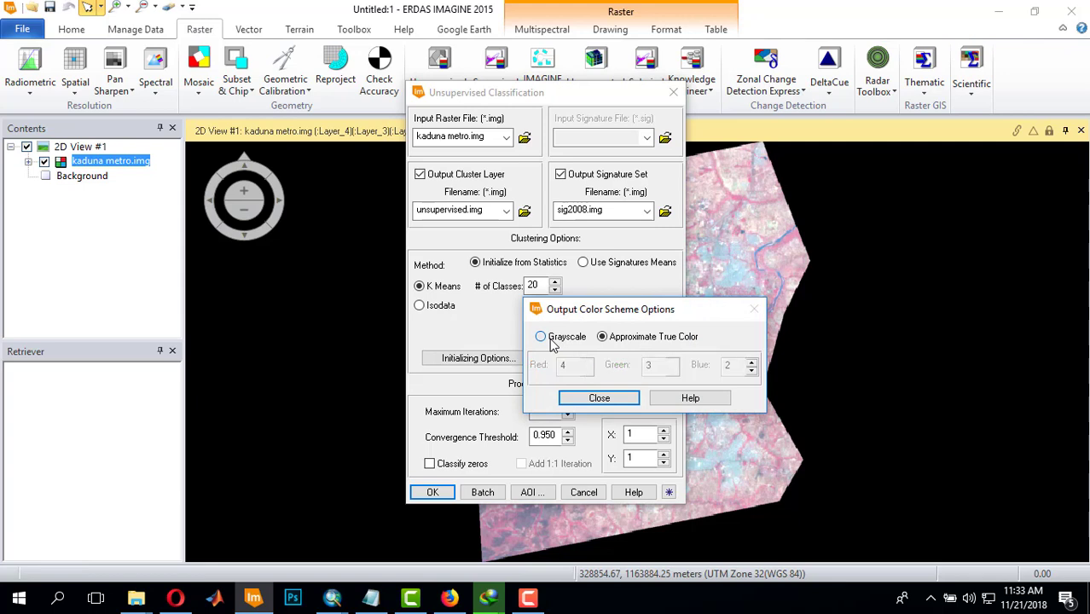
pyautogui.click(617, 401)
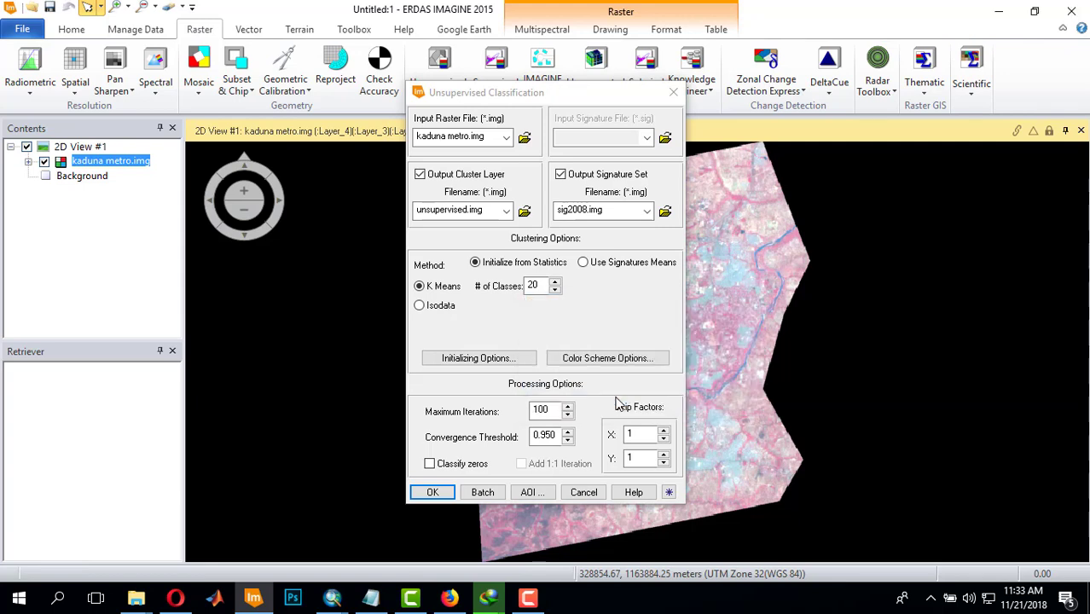
# Run the classification with Classify zeros enabled, and dismiss the finished process from the Process List.
pyautogui.click(430, 464)
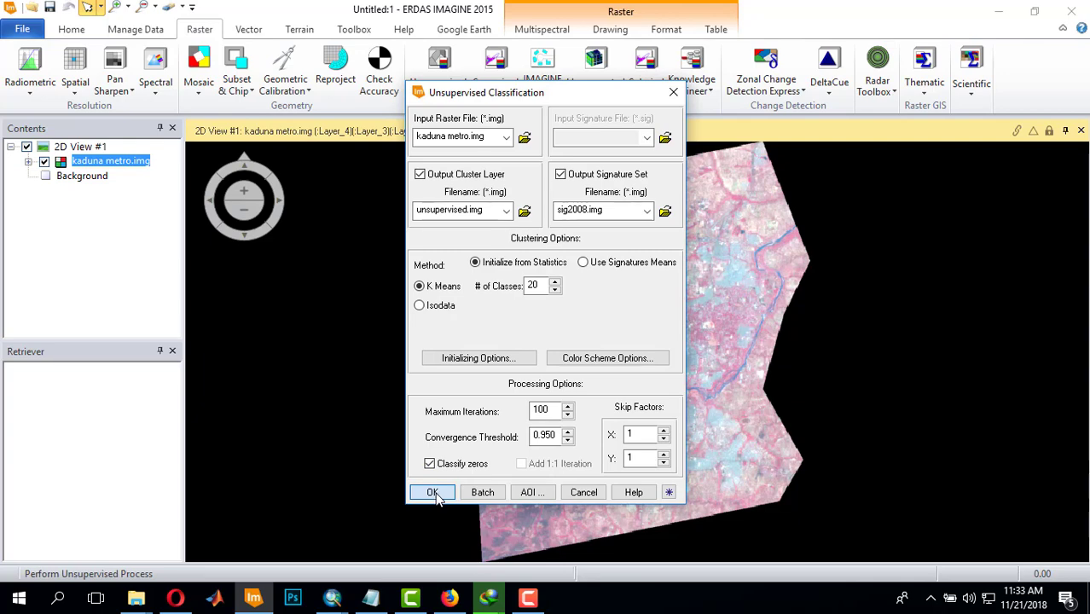
pyautogui.click(436, 495)
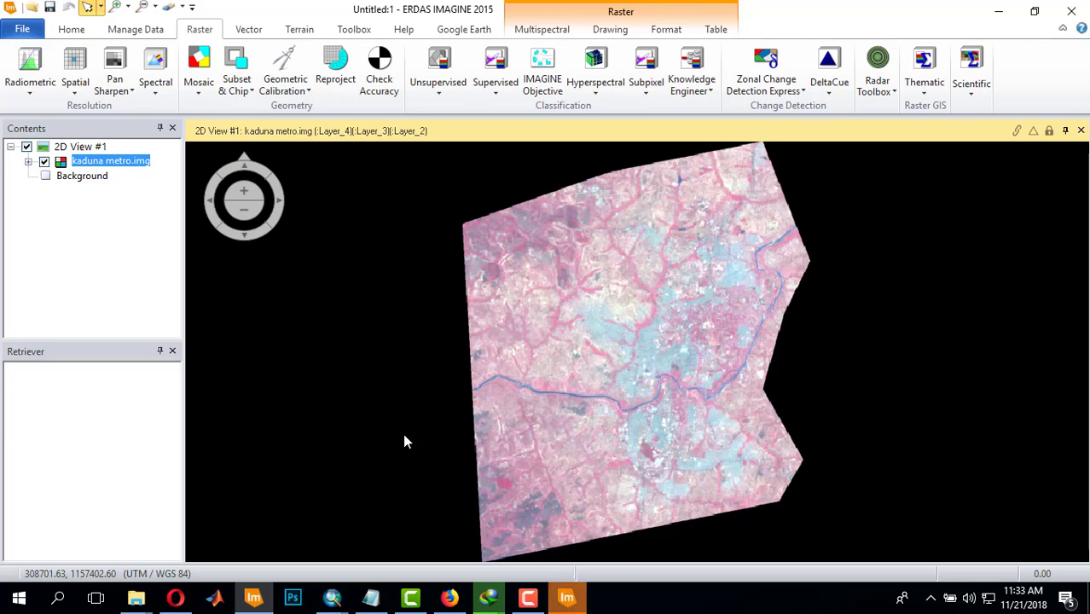
pyautogui.click(568, 601)
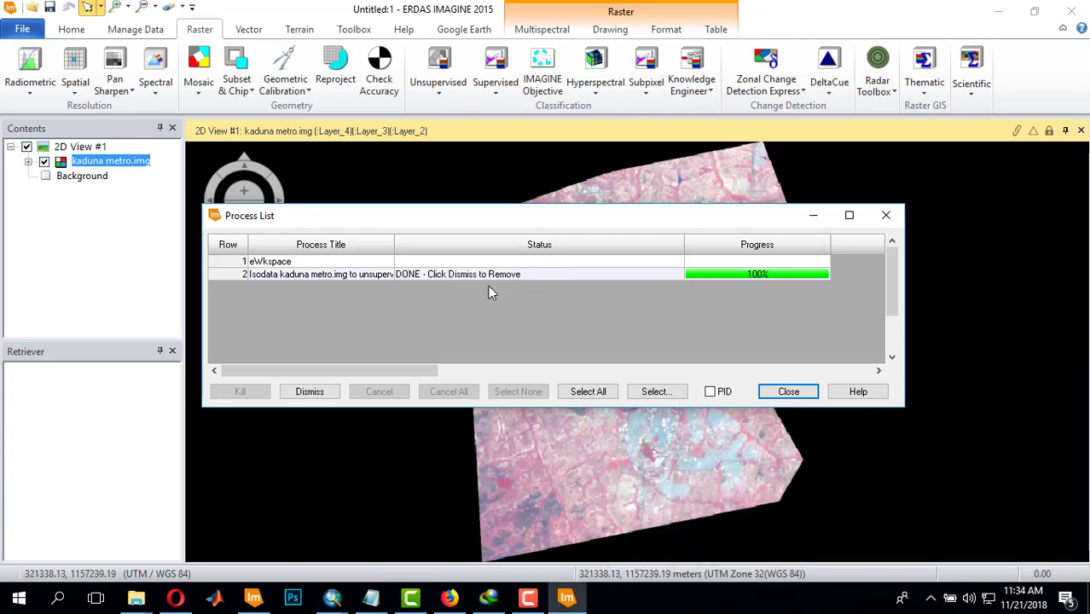
pyautogui.click(322, 390)
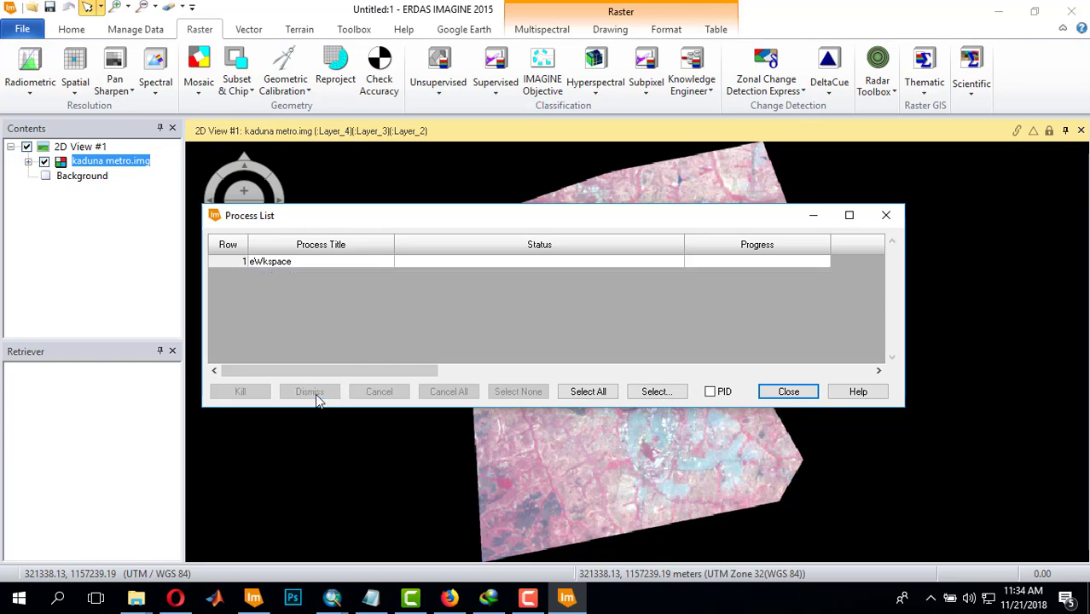
pyautogui.click(783, 390)
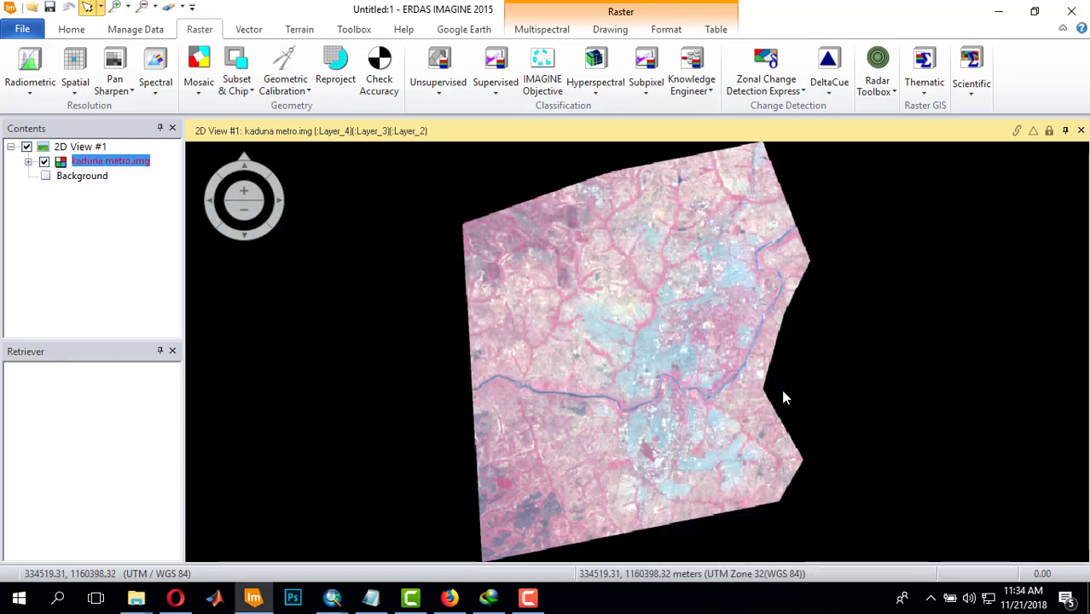
# Open the recent unsupervised.img over the original image and display its attribute table.
pyautogui.click(23, 30)
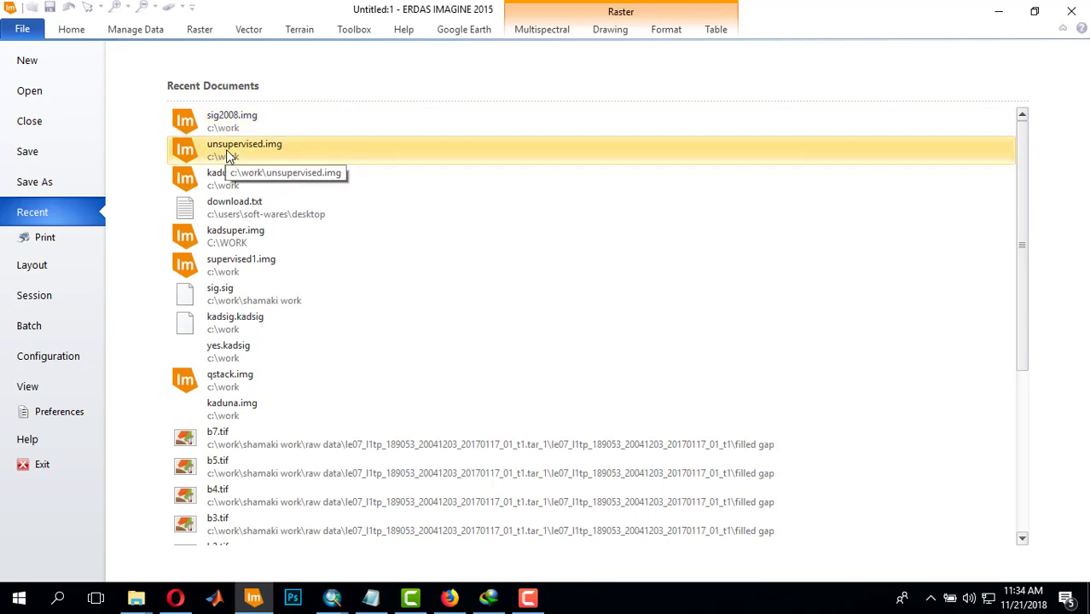
pyautogui.click(226, 149)
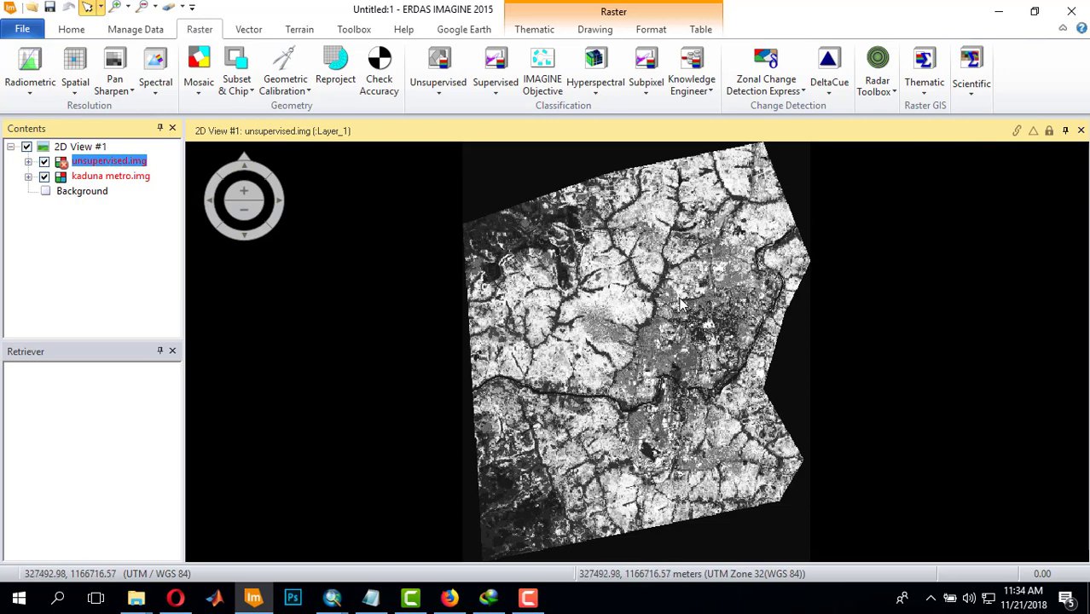
pyautogui.rightClick(111, 164)
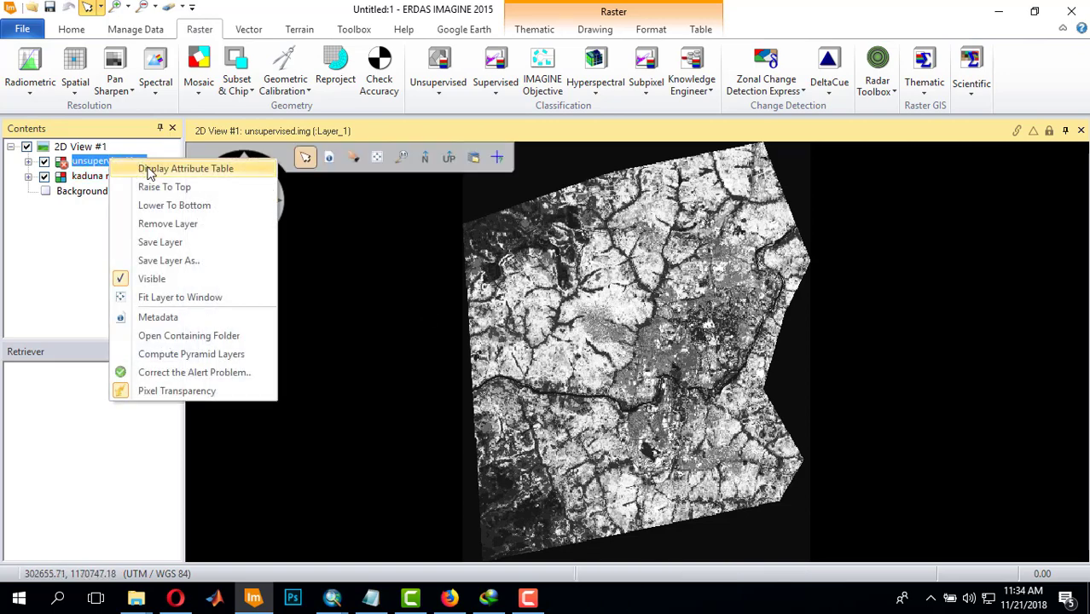
pyautogui.click(145, 166)
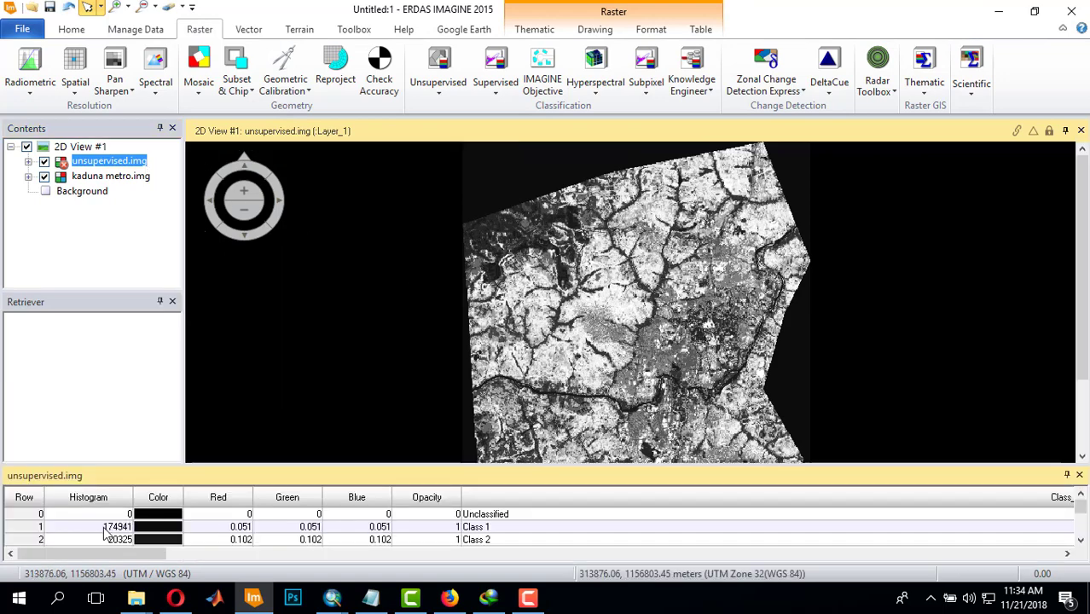
# Check the first class rows in the attribute table and identify the class of a pixel near the middle of the classified image.
pyautogui.click(36, 515)
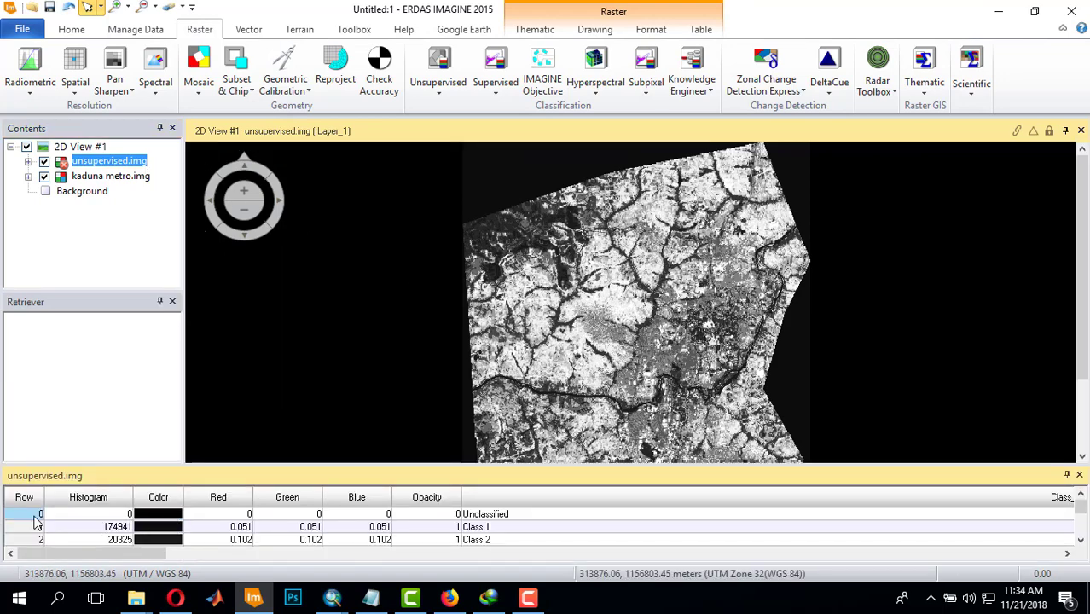
pyautogui.click(41, 540)
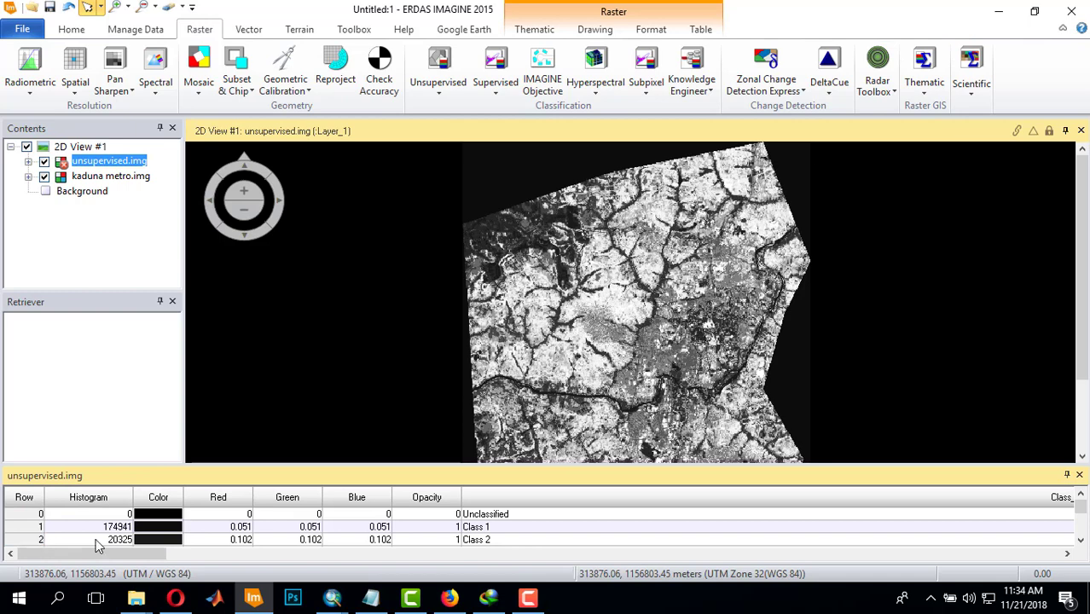
pyautogui.click(34, 528)
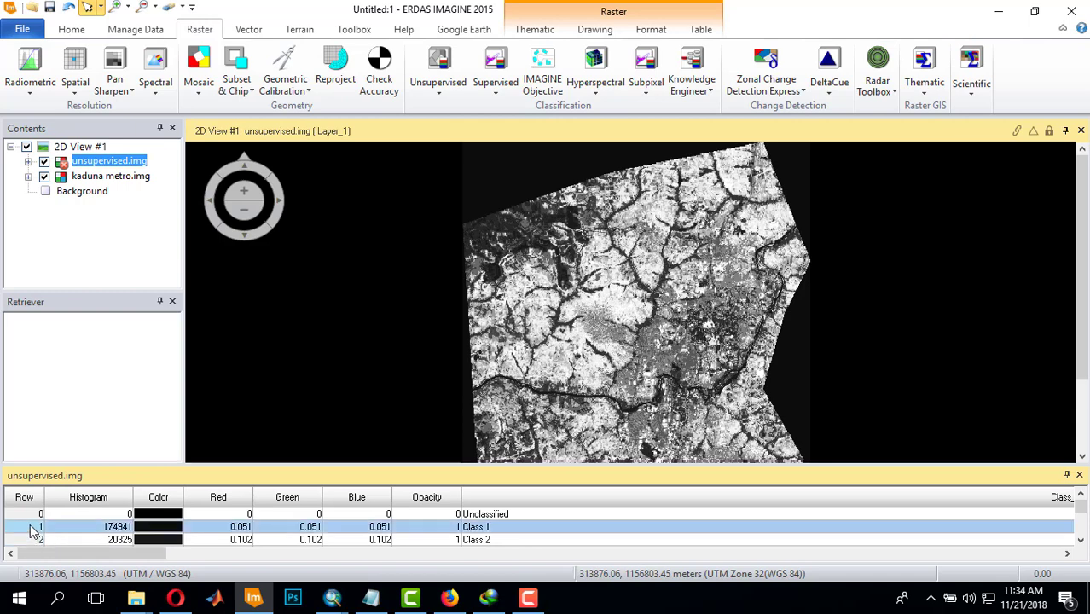
pyautogui.click(603, 336)
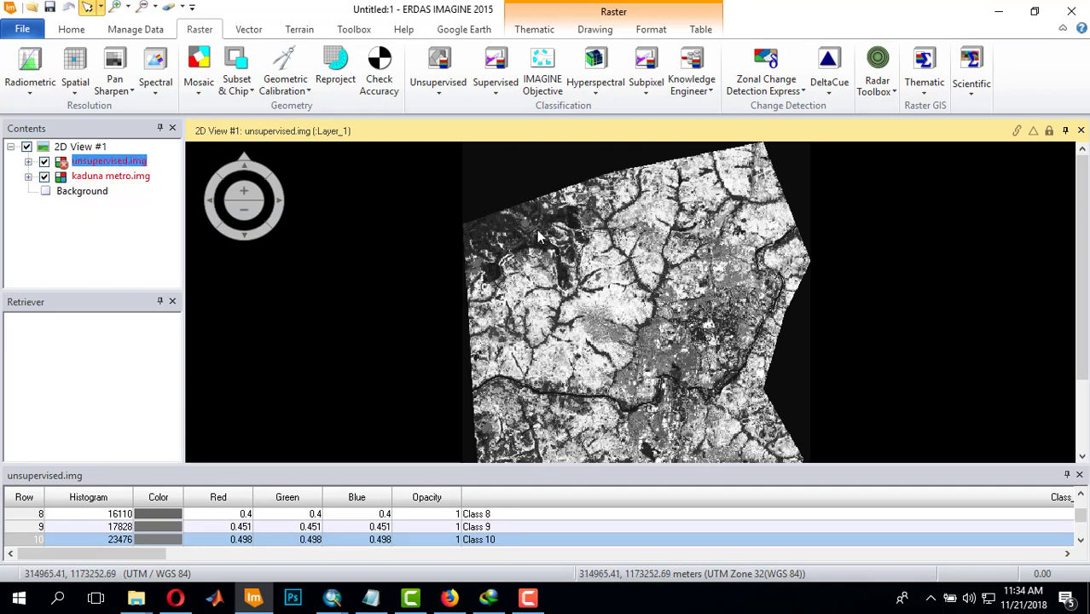
pyautogui.click(241, 200)
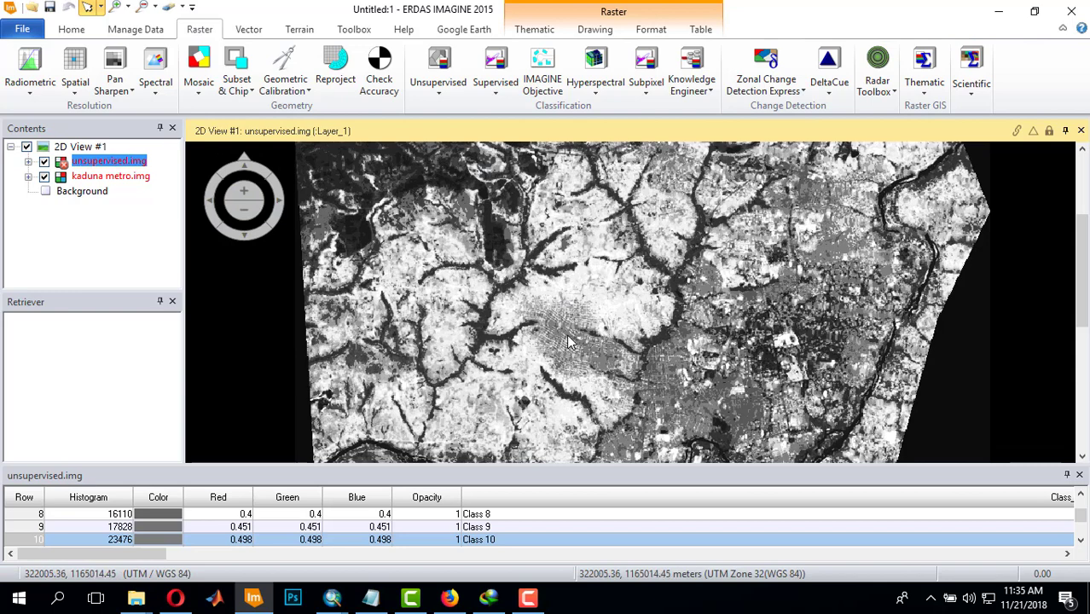
# Set the color of Class 10 in the unsupervised.img attribute table to Red.
pyautogui.click(32, 546)
pyautogui.click(209, 543)
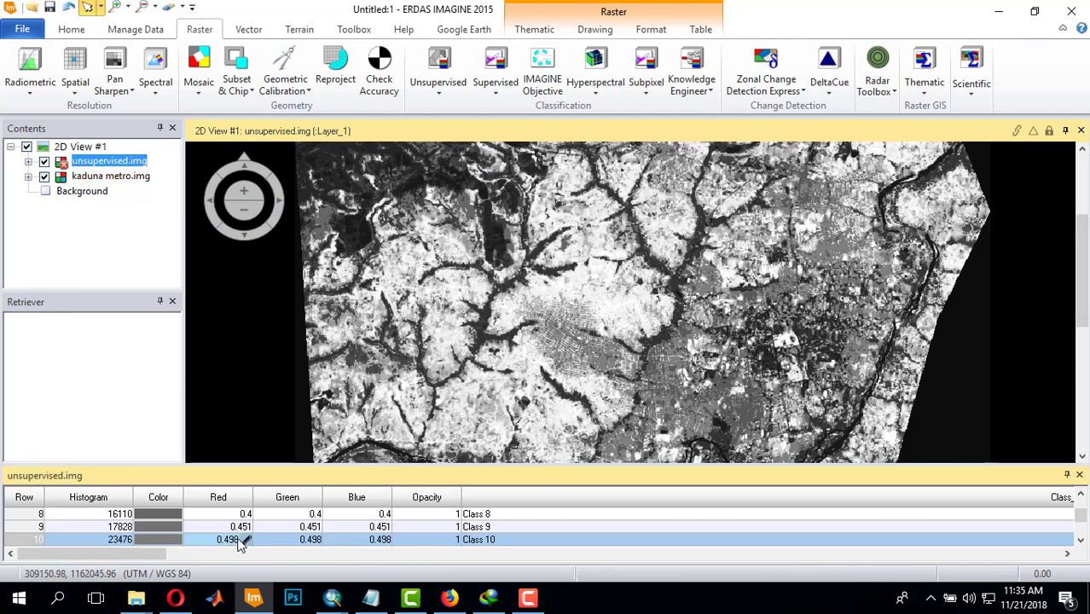
pyautogui.click(247, 542)
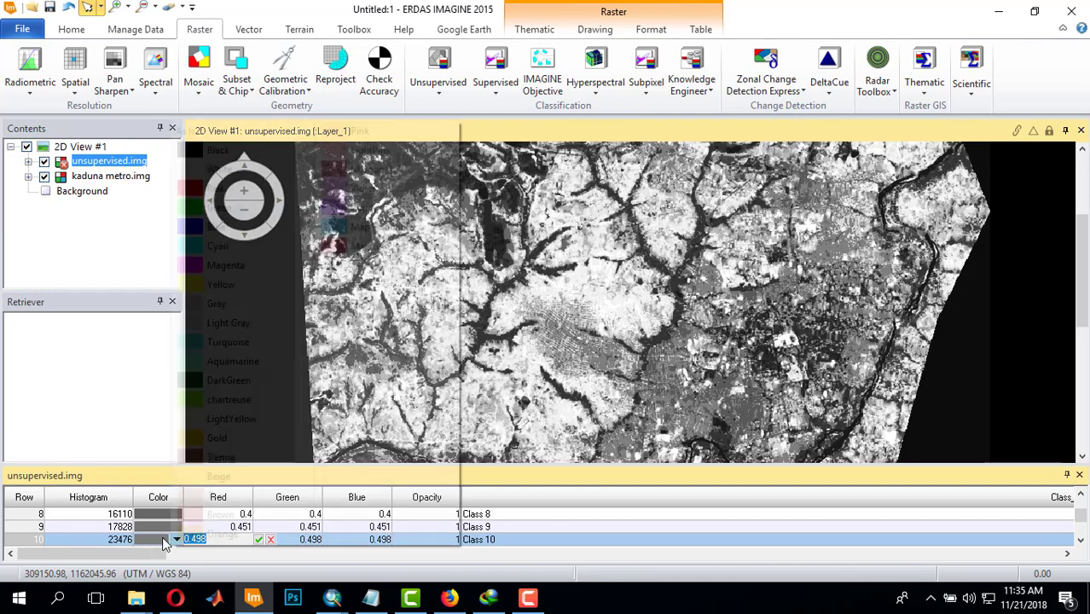
pyautogui.click(166, 542)
pyautogui.click(183, 194)
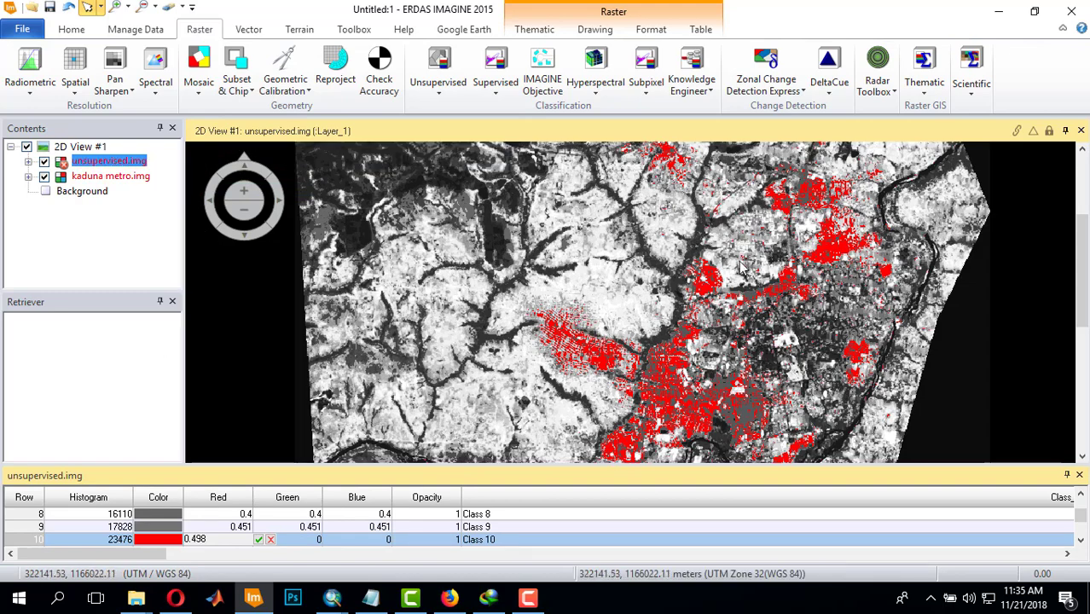
# Identify the class of a dark gray pixel beside the red area just south of the river bend and color that class, Class 7, Red.
pyautogui.moveTo(1085, 292); pyautogui.dragTo(1083, 376)
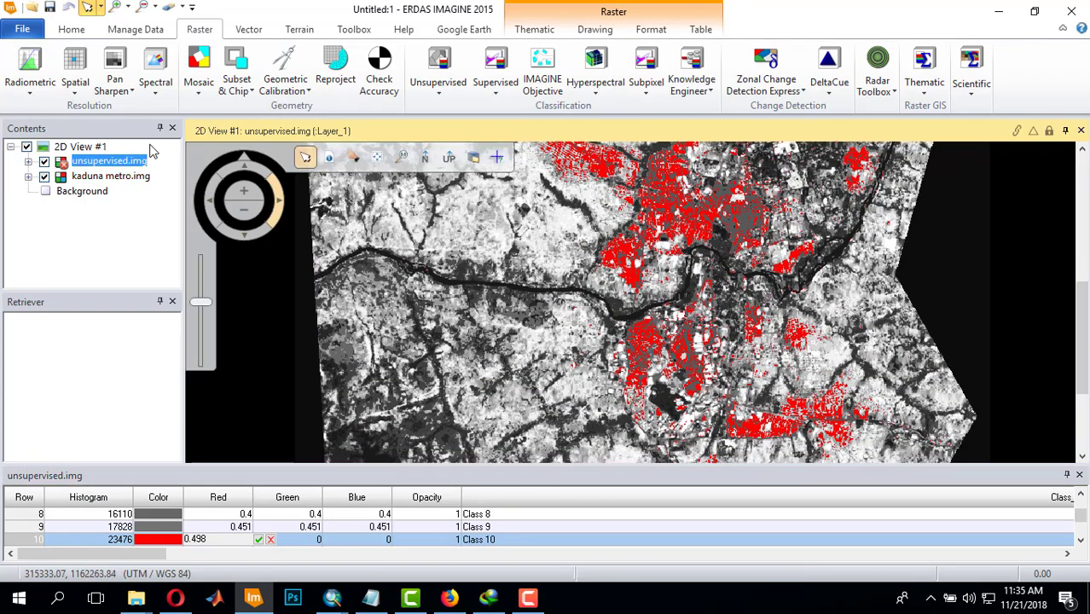
pyautogui.click(246, 193)
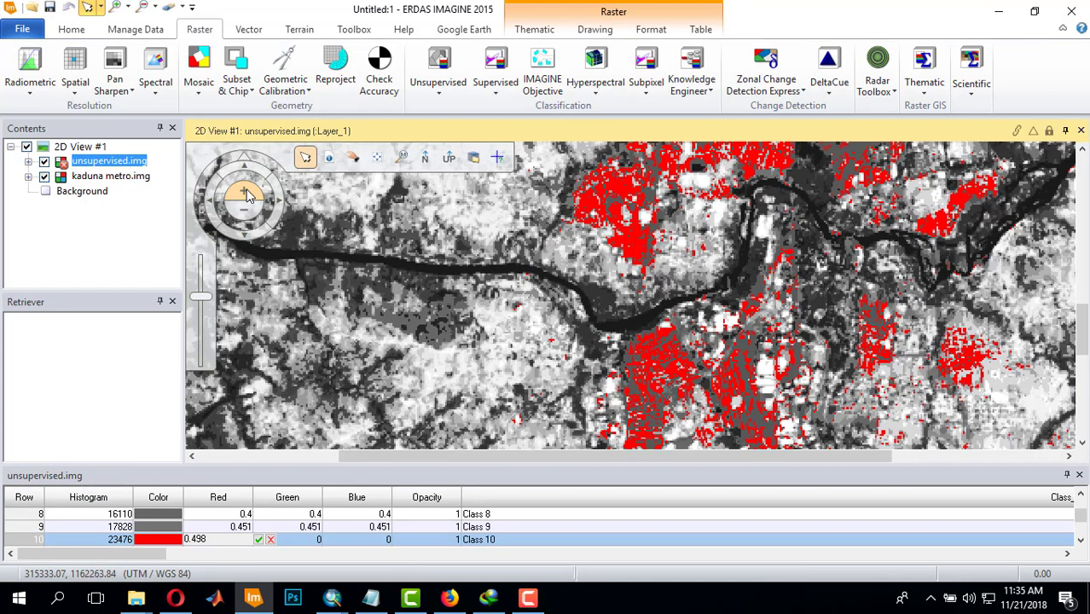
pyautogui.click(245, 194)
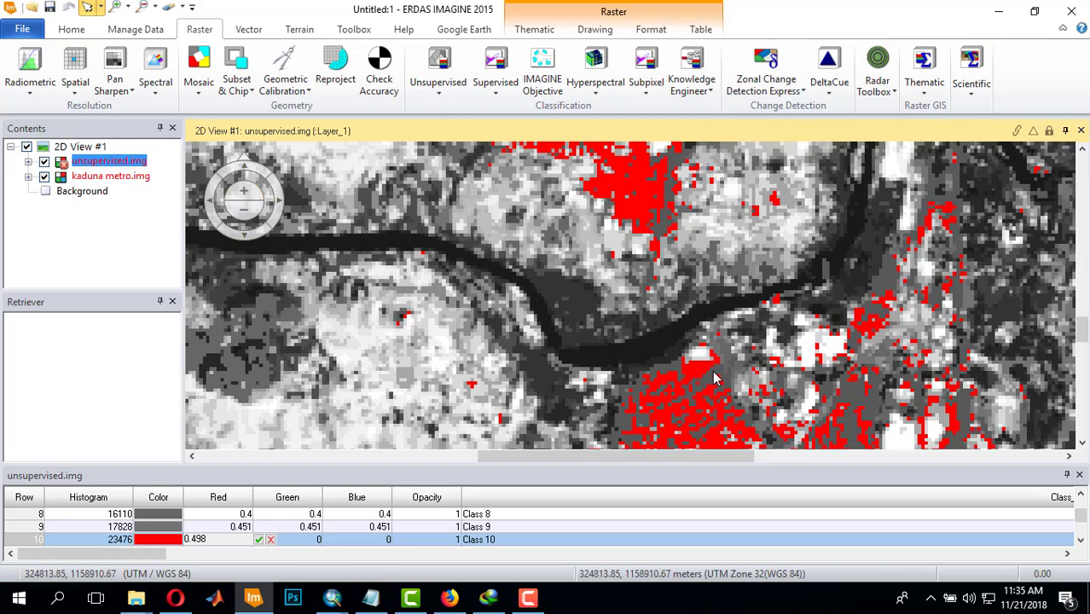
pyautogui.scroll(1, 715, 377)
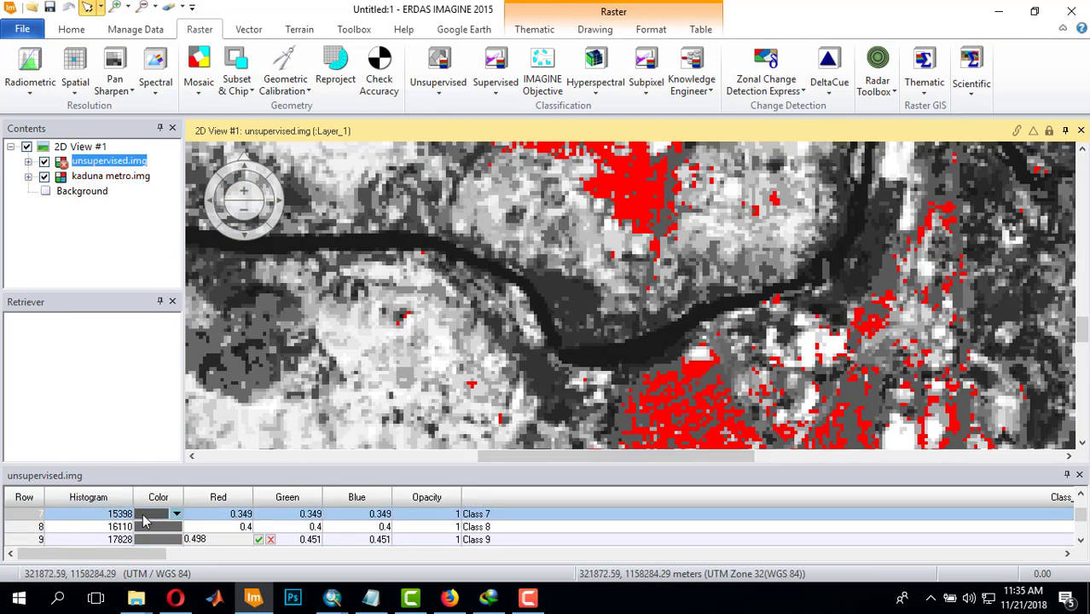
pyautogui.click(177, 515)
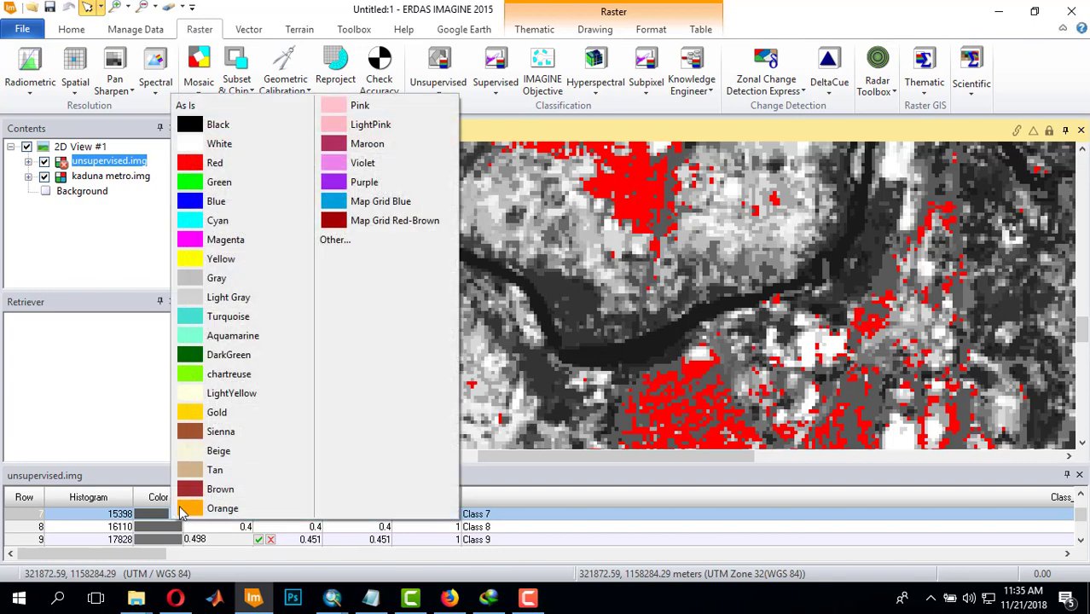
pyautogui.click(214, 163)
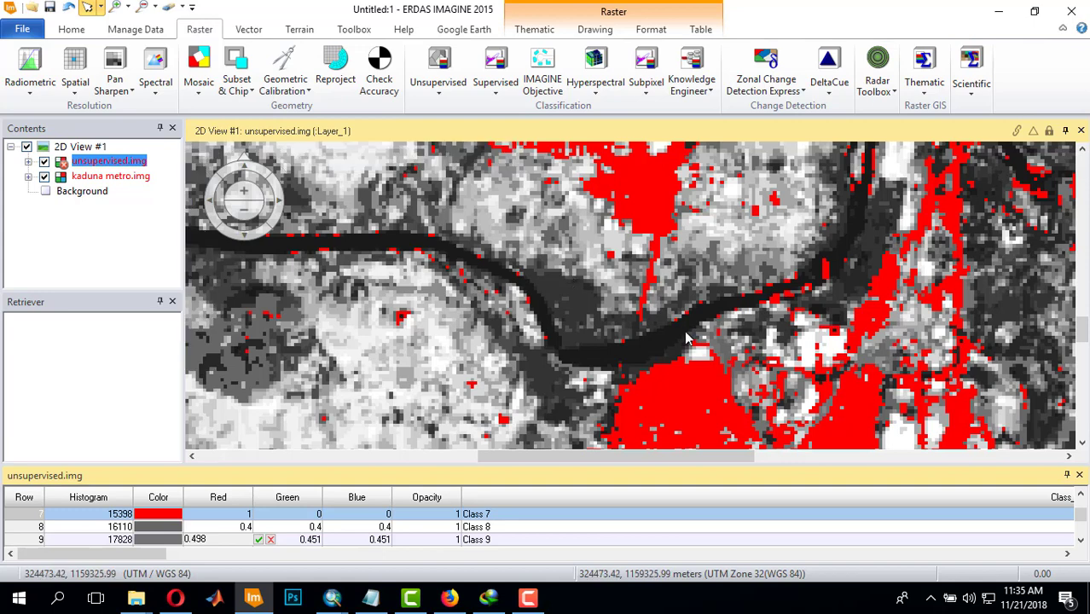
# Select the Class 8 row and set its color to Red.
pyautogui.press('Down')
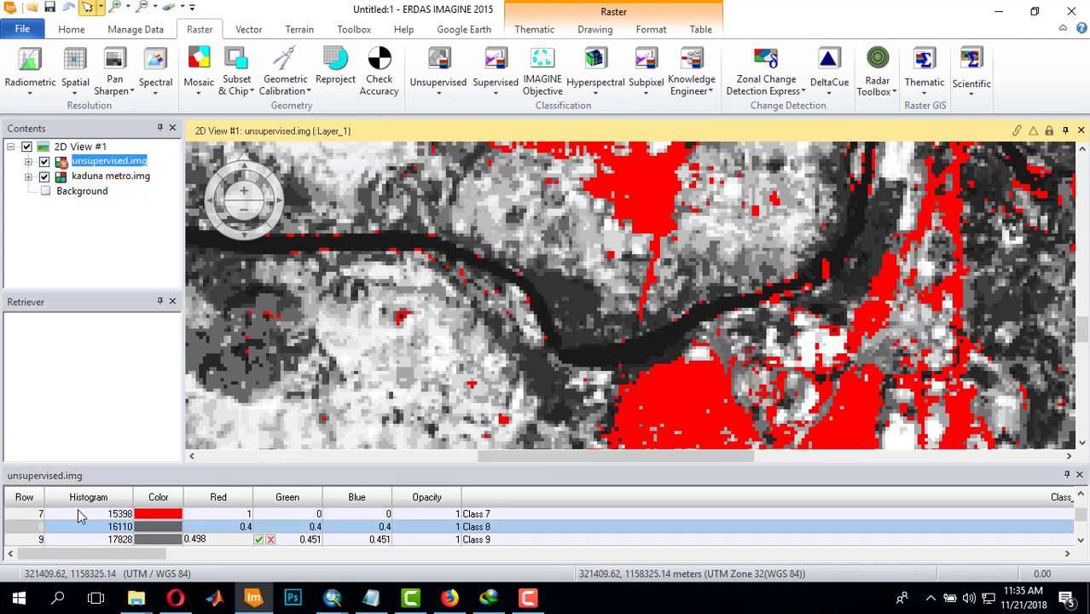
pyautogui.click(33, 530)
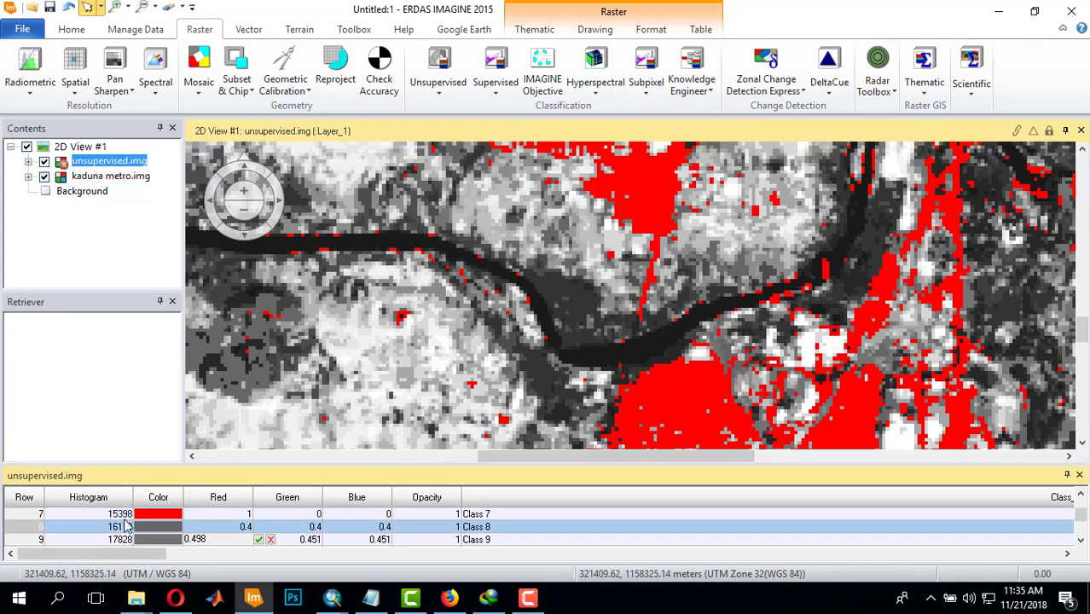
pyautogui.click(176, 531)
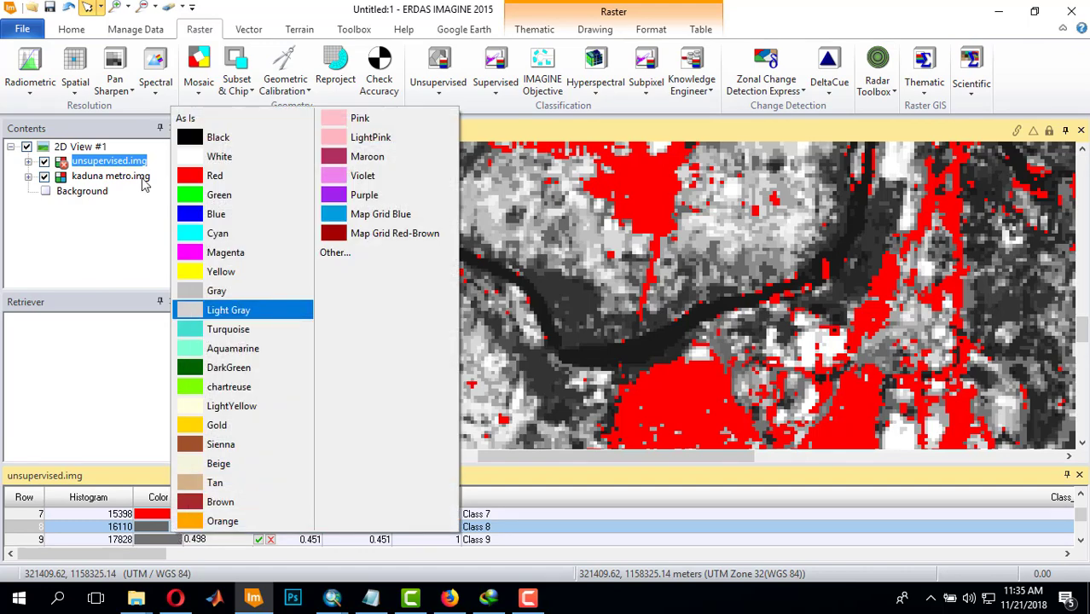
pyautogui.click(194, 178)
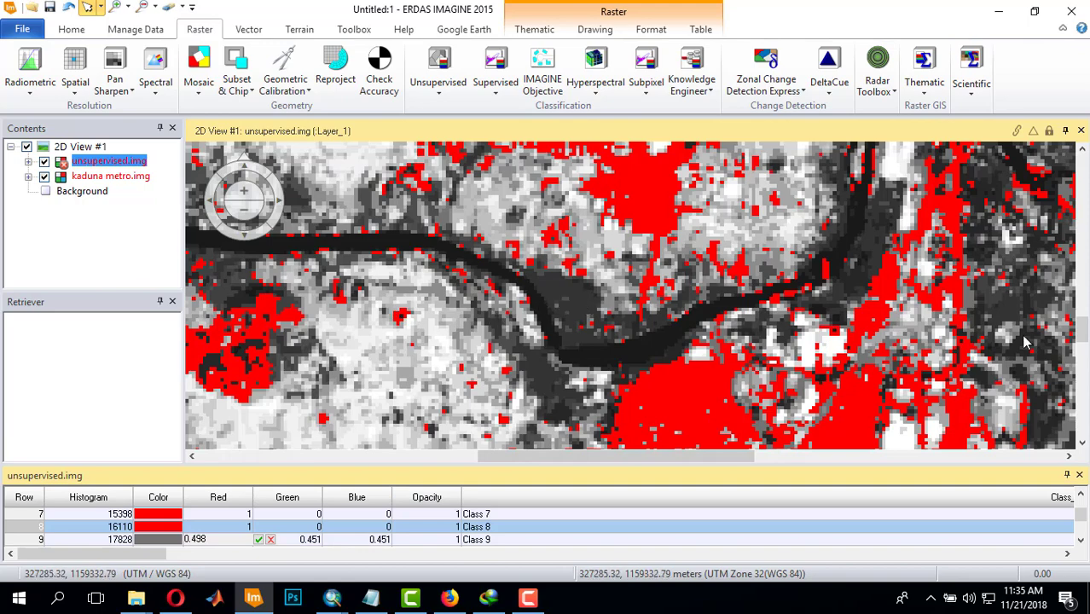
# Identify the class of a pixel in the eastern built-up area of the classified image and color that class, Class 13, Red.
pyautogui.moveTo(1083, 335); pyautogui.dragTo(1082, 243)
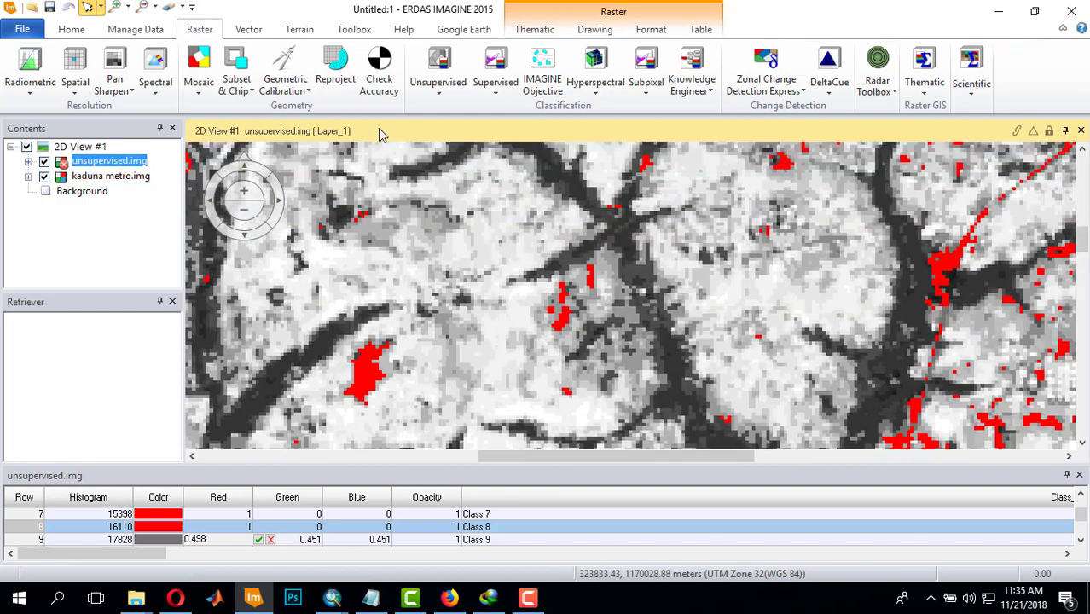
pyautogui.click(246, 210)
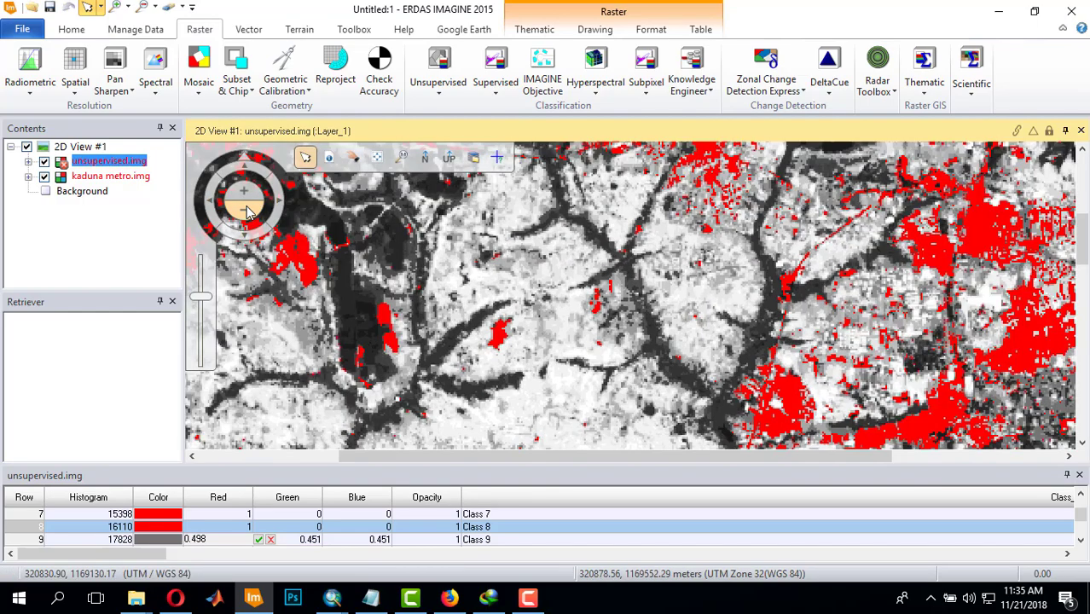
pyautogui.click(250, 218)
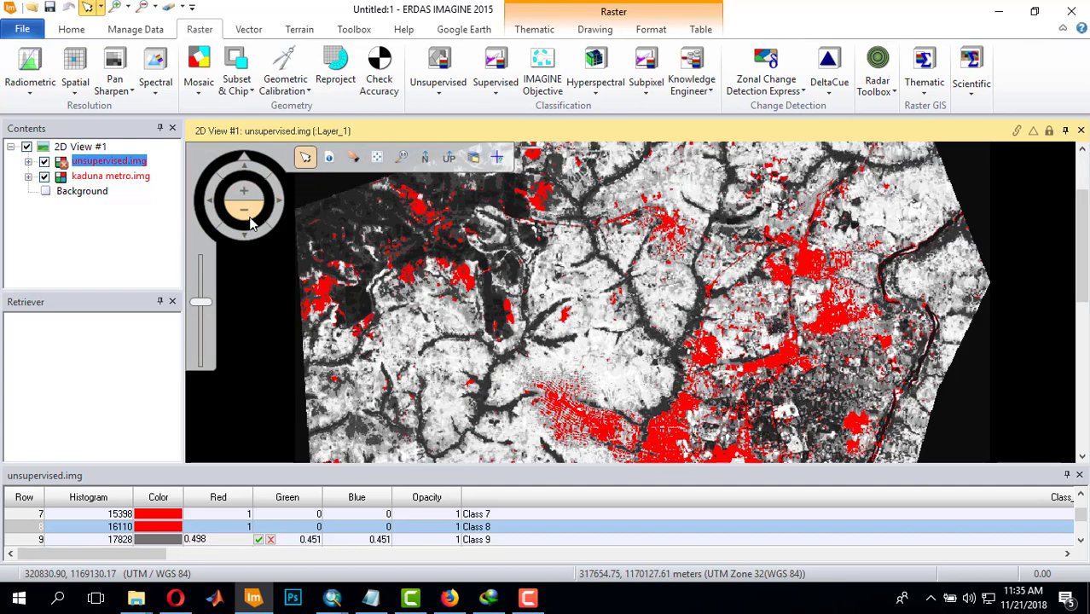
pyautogui.click(250, 219)
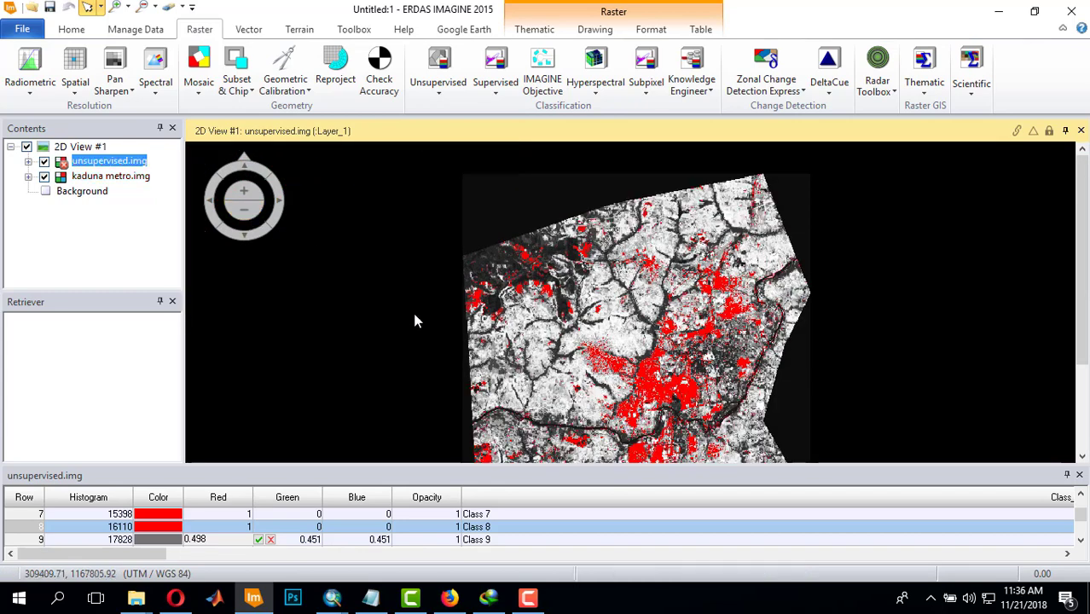
pyautogui.click(742, 329)
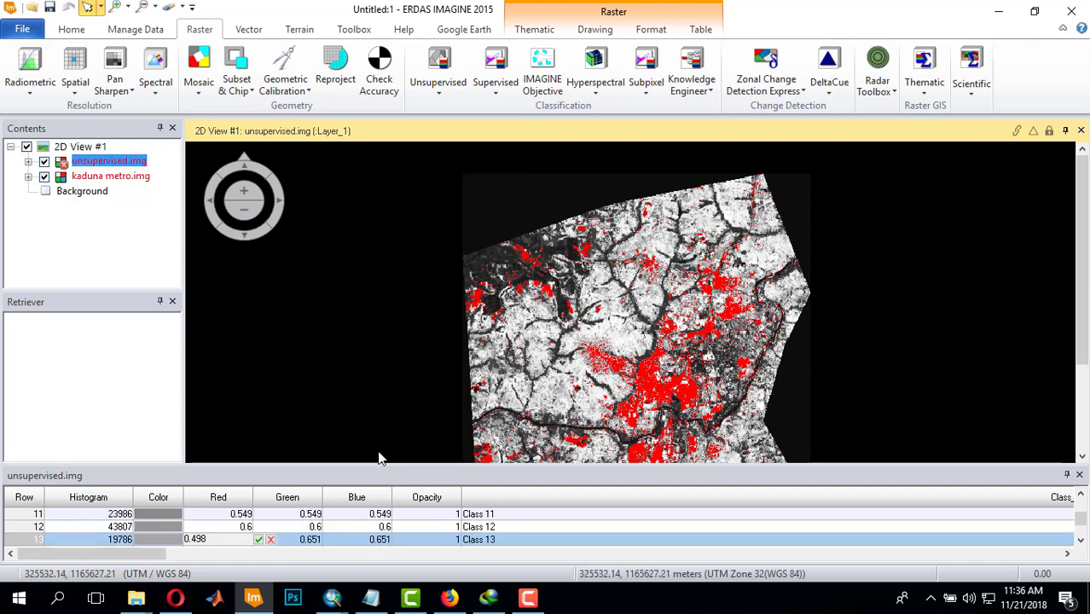
pyautogui.click(178, 541)
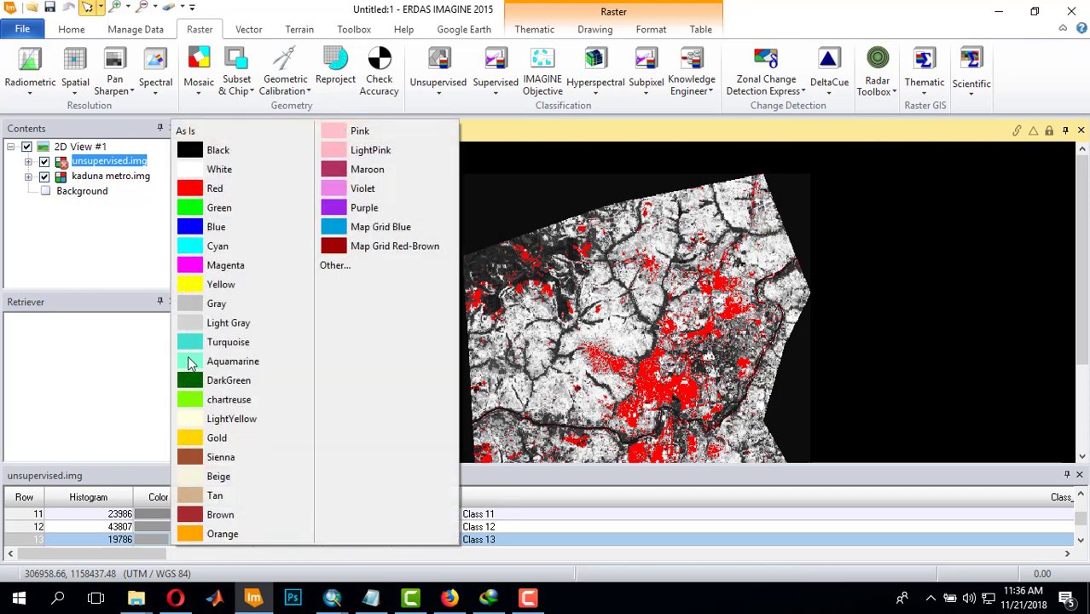
pyautogui.click(189, 195)
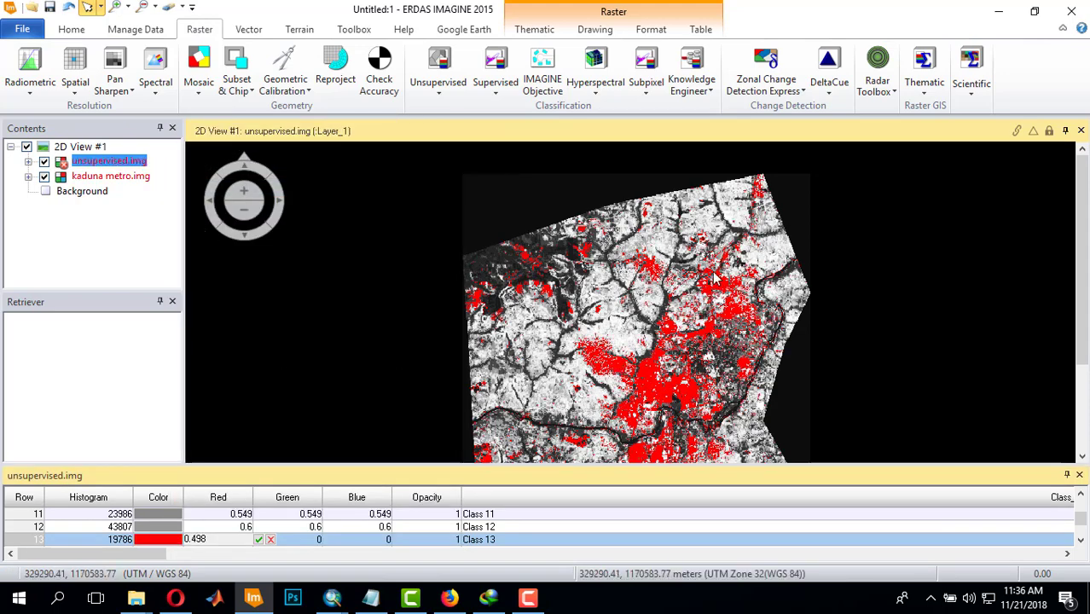
# Identify another unrecolored pixel in the eastern built-up area and set the color of its class, Class 9, to Red.
pyautogui.scroll(1, 146, 537)
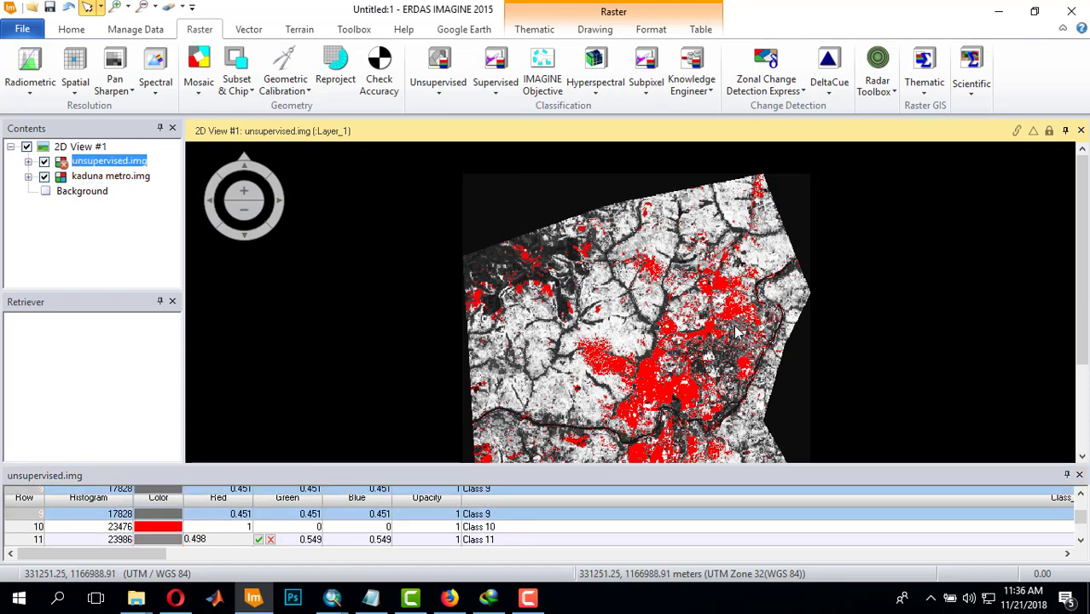
pyautogui.click(174, 516)
pyautogui.click(177, 516)
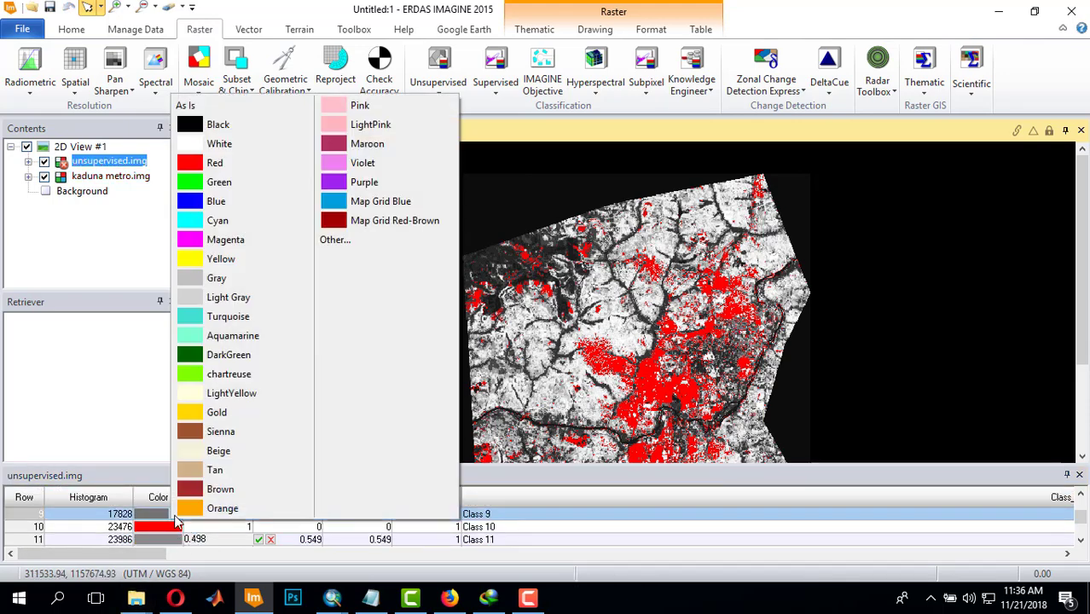
pyautogui.click(187, 167)
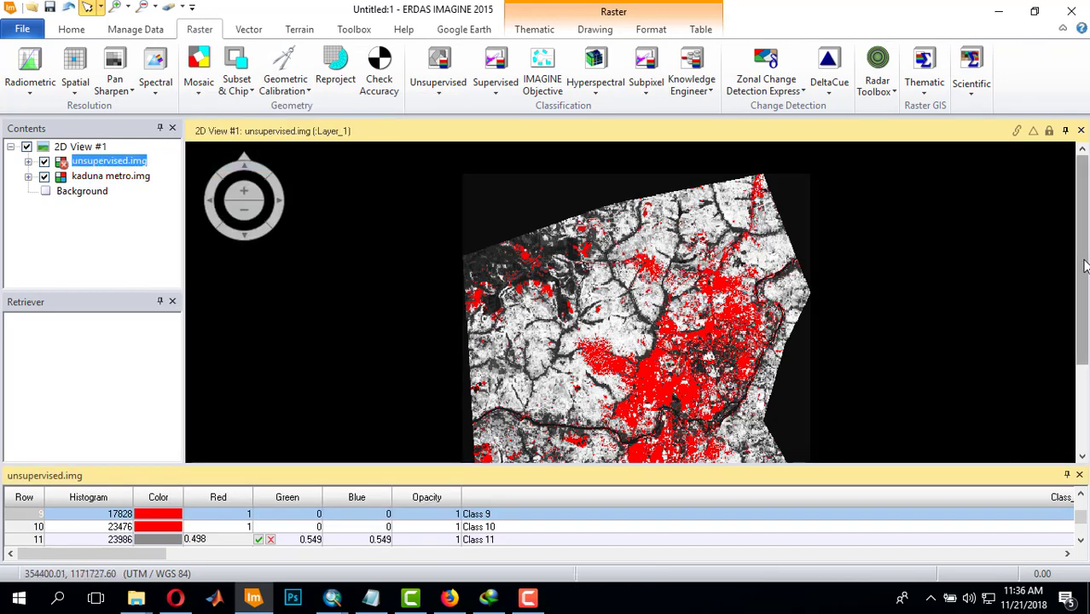
# Identify the class of the dark patch just north of the river within the red area and color that class, Class 4, Red.
pyautogui.moveTo(1078, 263)
pyautogui.mouseDown()
pyautogui.moveTo(1079, 322)
pyautogui.moveTo(1080, 283)
pyautogui.mouseUp()
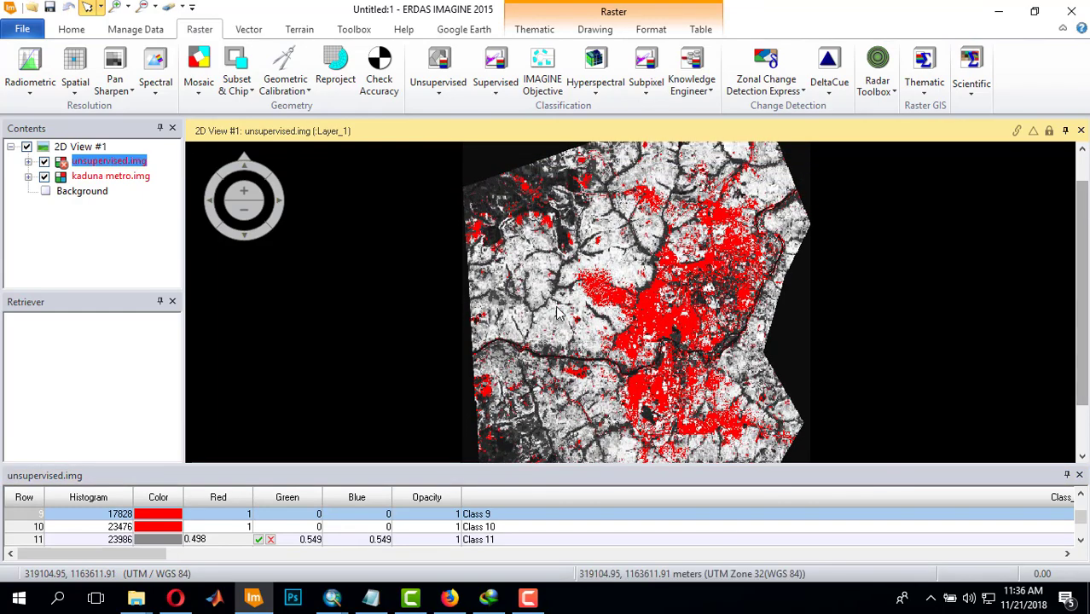
pyautogui.click(246, 191)
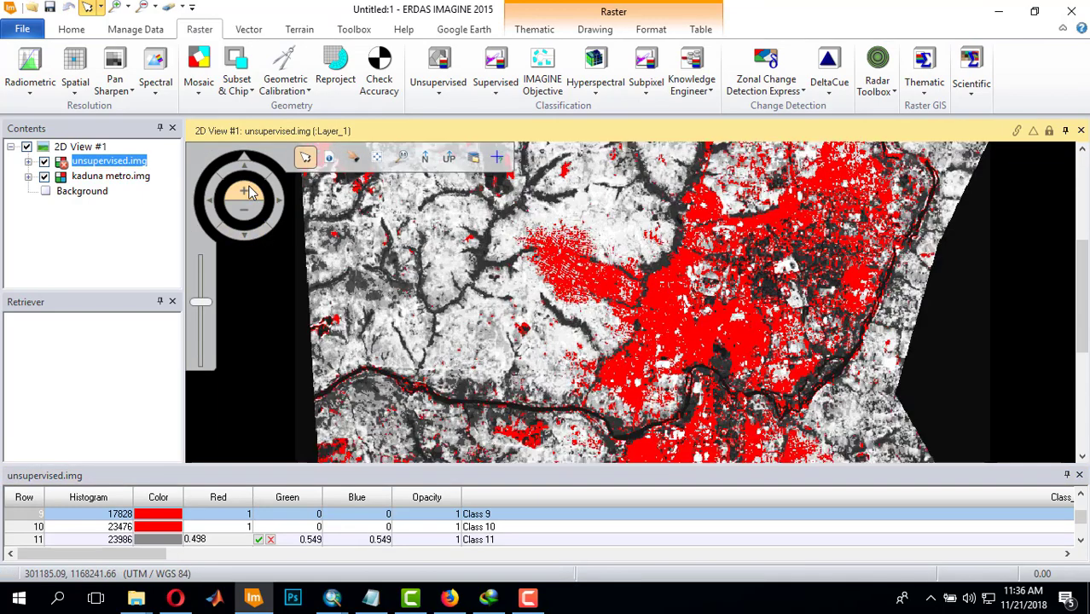
pyautogui.click(246, 191)
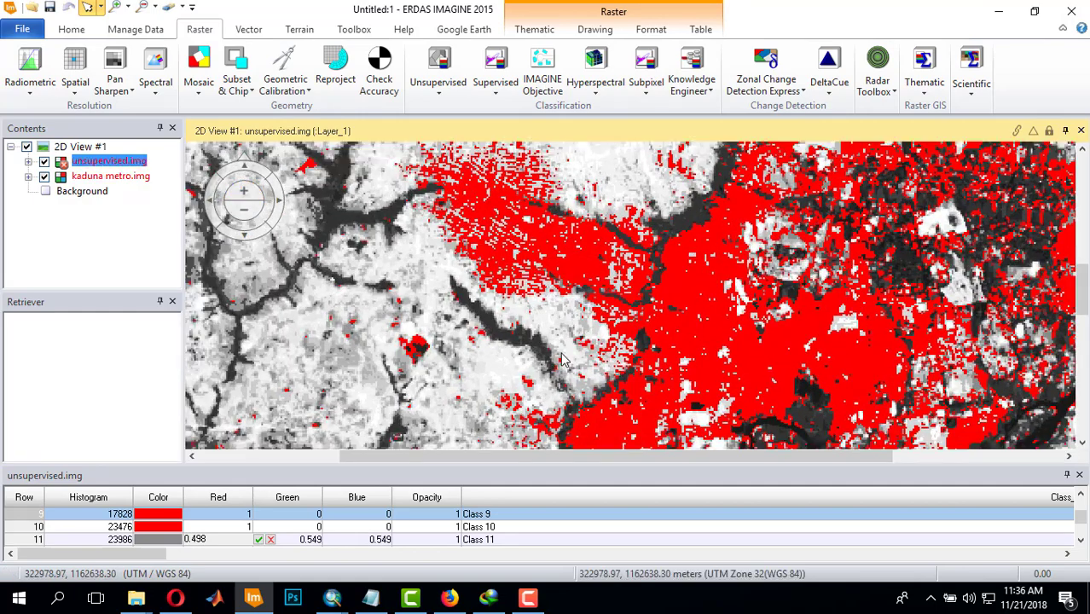
pyautogui.moveTo(1080, 291); pyautogui.dragTo(1080, 315)
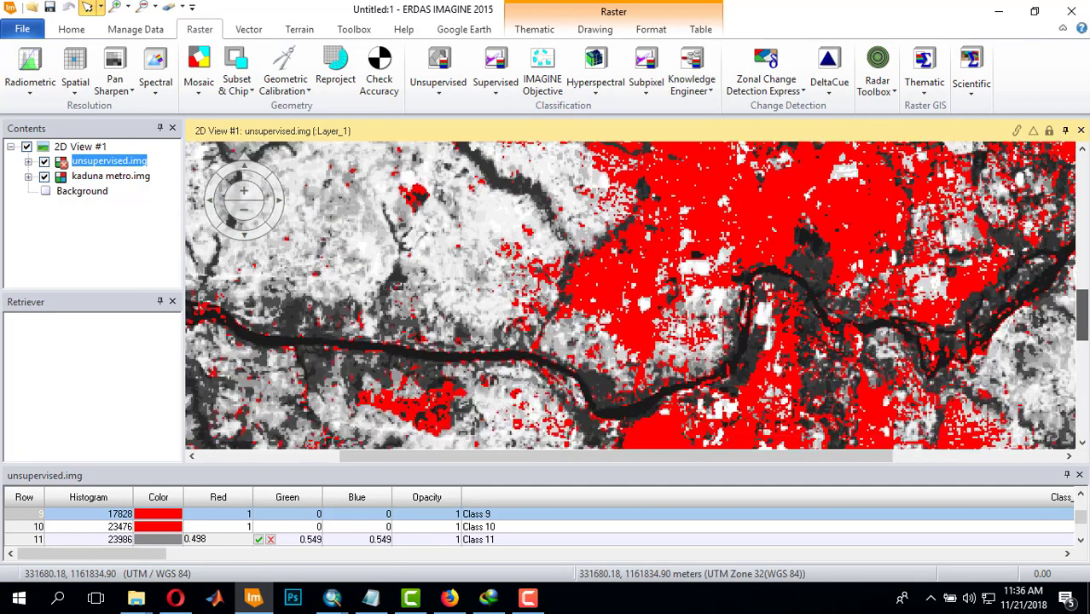
pyautogui.click(806, 264)
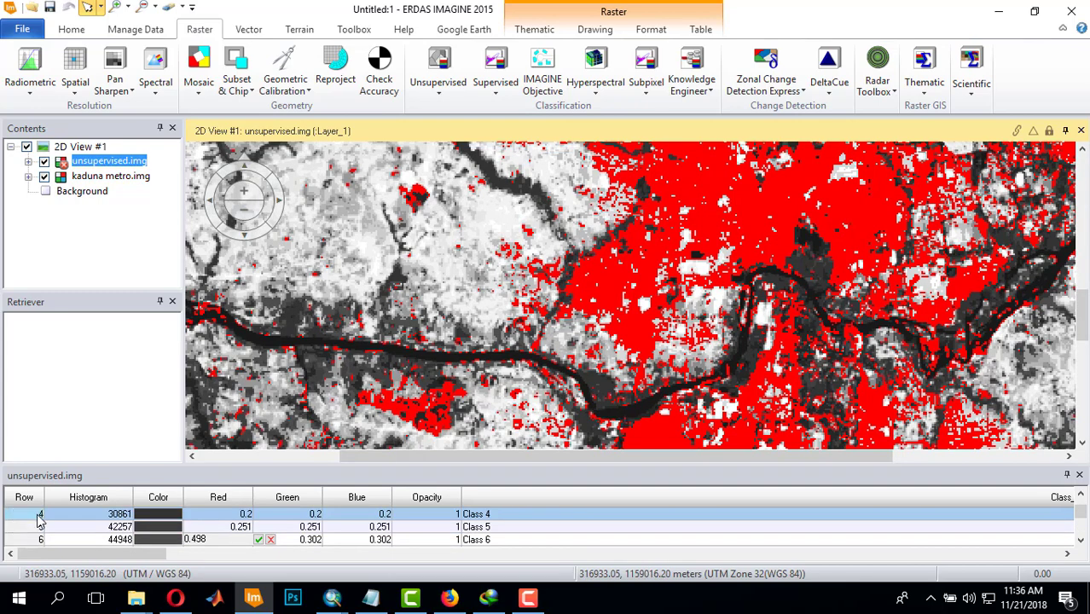
pyautogui.click(178, 517)
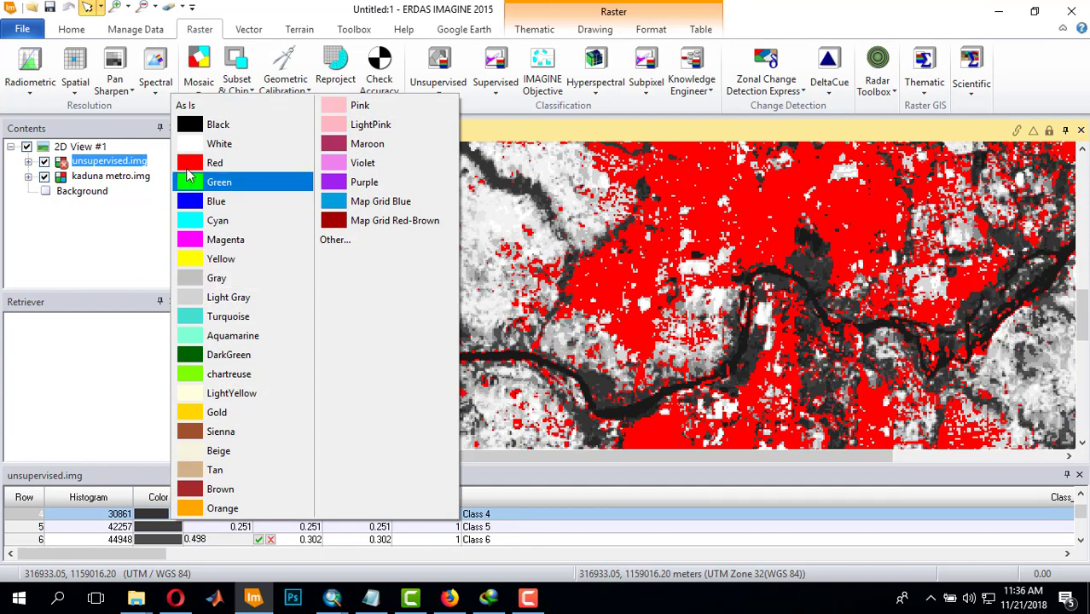
pyautogui.click(190, 167)
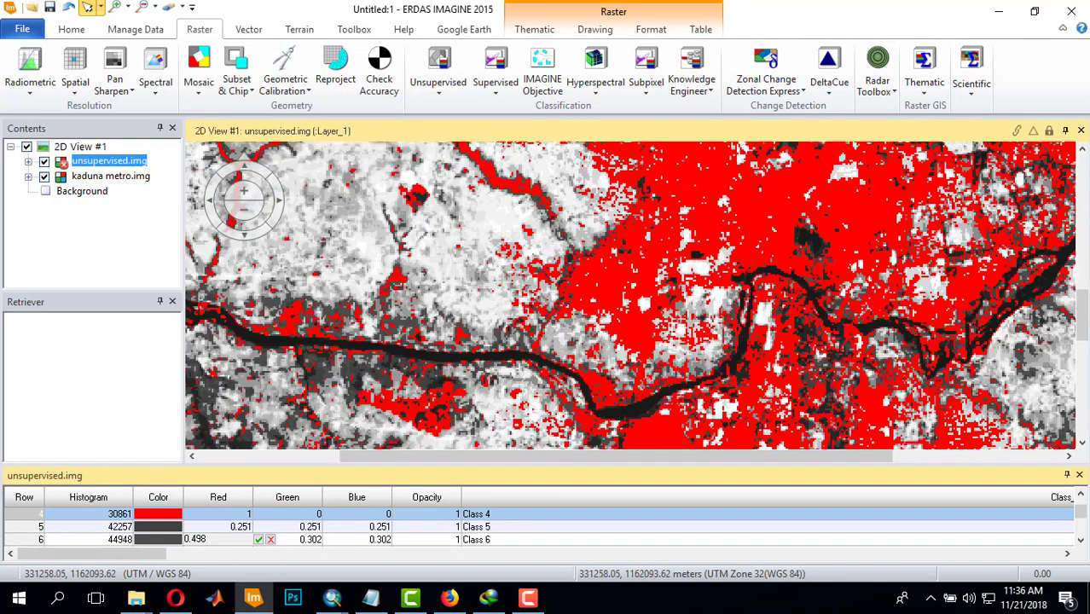
# Identify the class of a river pixel at the bend and set the color of that class, Class 2, to Blue.
pyautogui.moveTo(1085, 300)
pyautogui.mouseDown()
pyautogui.moveTo(1085, 349)
pyautogui.moveTo(1082, 174)
pyautogui.moveTo(1082, 299)
pyautogui.mouseUp()
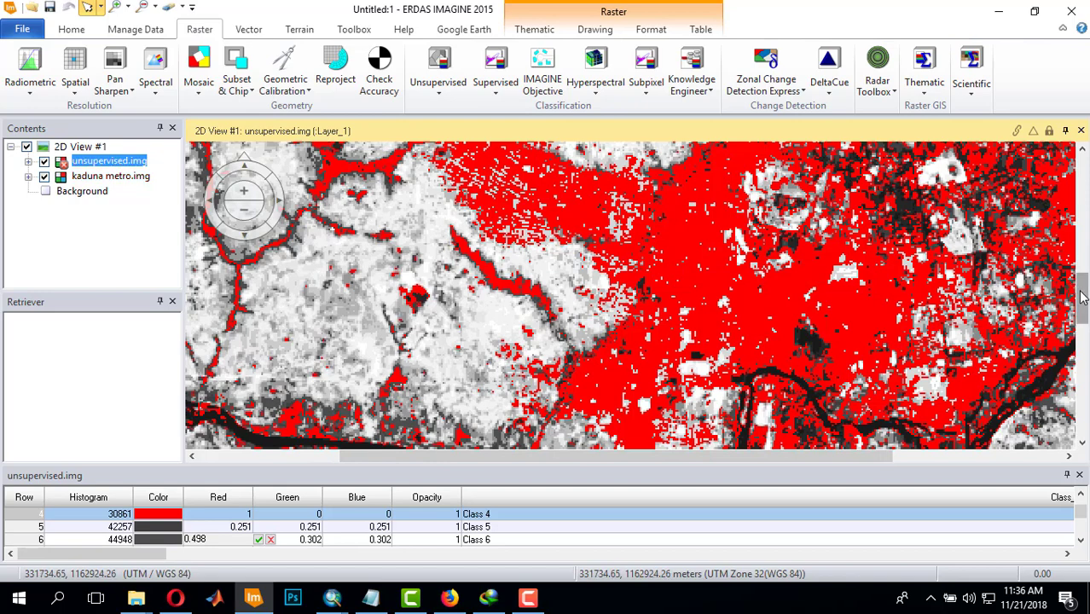
pyautogui.moveTo(1082, 297); pyautogui.dragTo(1082, 338)
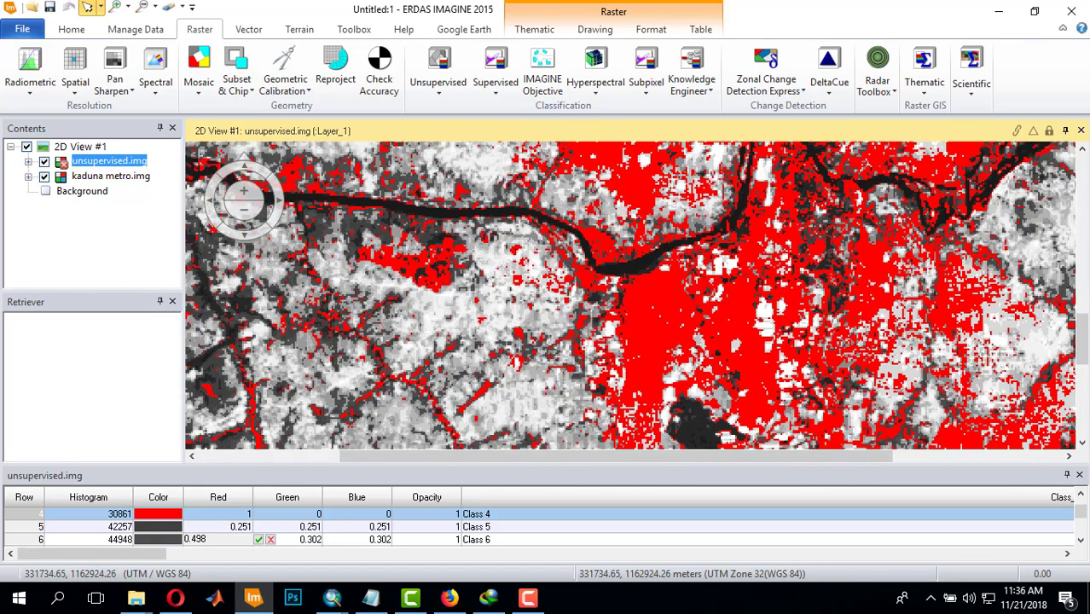
pyautogui.click(630, 271)
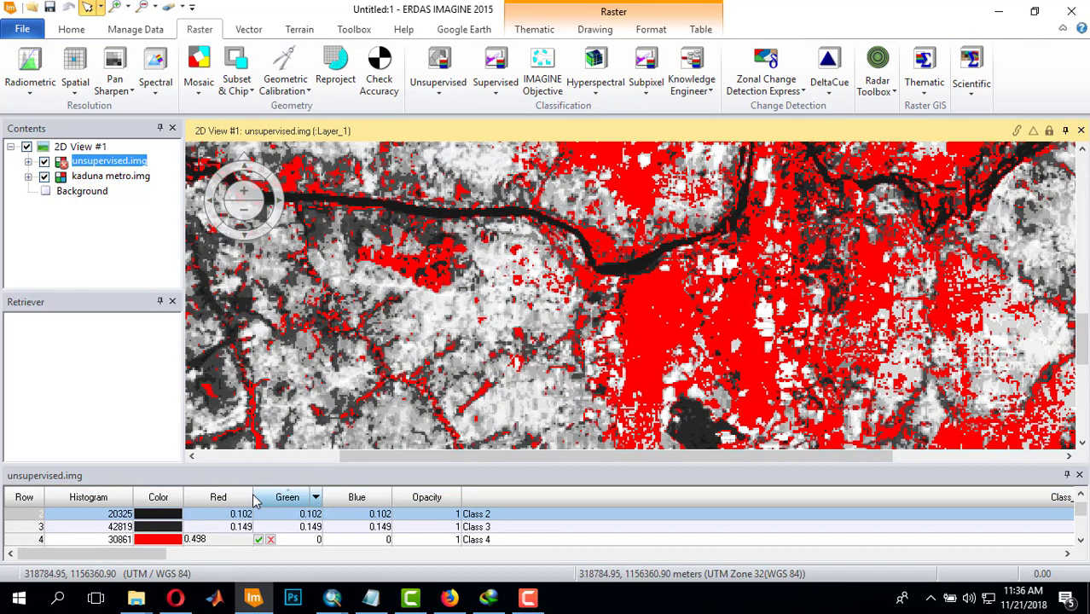
pyautogui.click(176, 517)
pyautogui.click(197, 205)
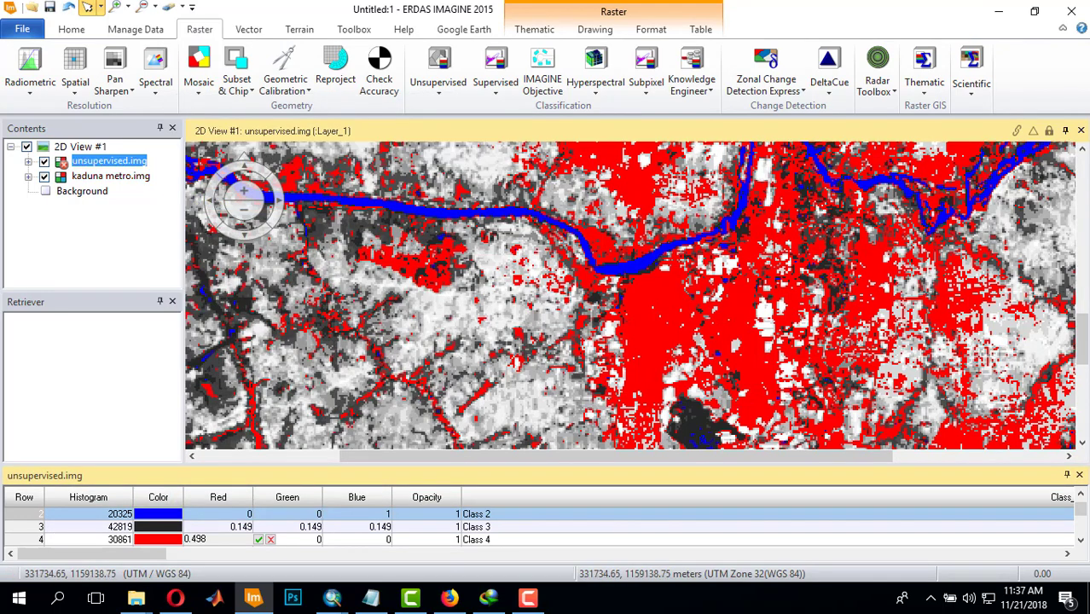
pyautogui.moveTo(1083, 343); pyautogui.dragTo(1083, 365)
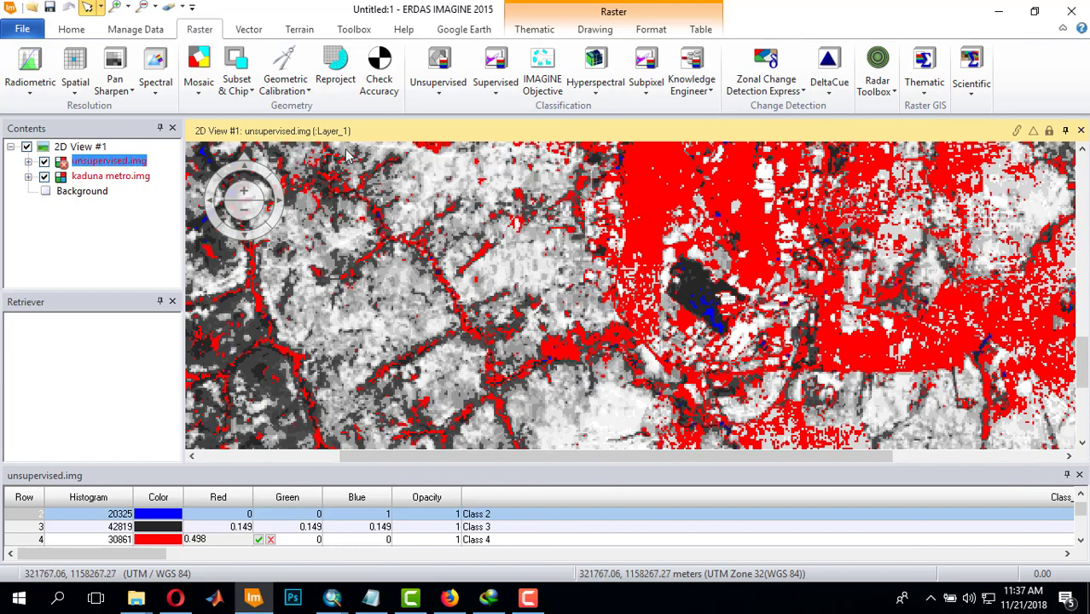
# Identify the class of a pale pixel in the southern area outside the built-up zone and color that class, Class 19, Green.
pyautogui.click(252, 213)
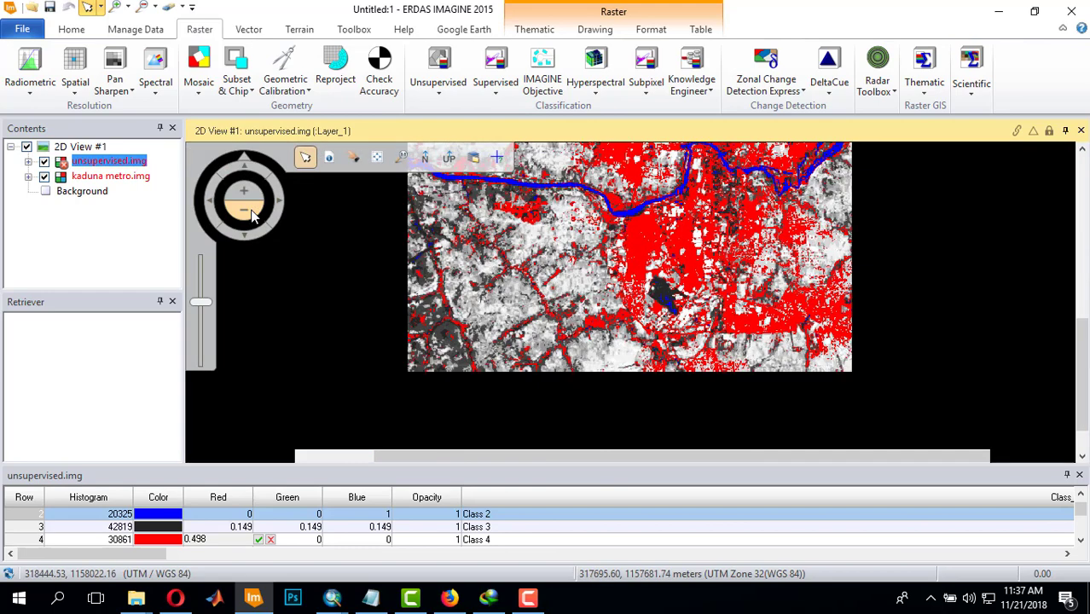
pyautogui.click(252, 213)
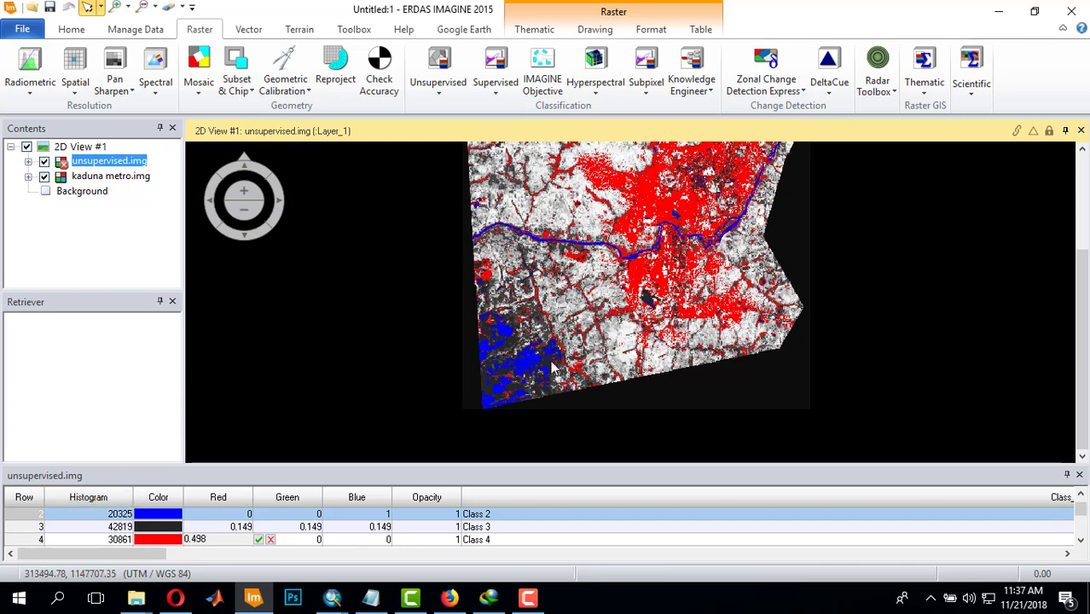
pyautogui.click(621, 342)
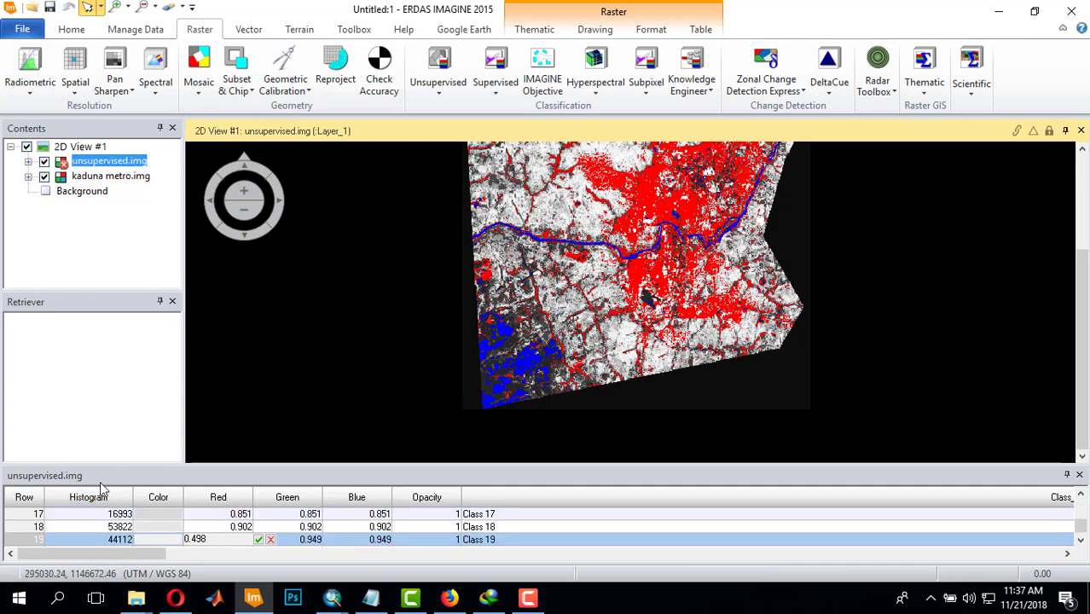
pyautogui.click(177, 540)
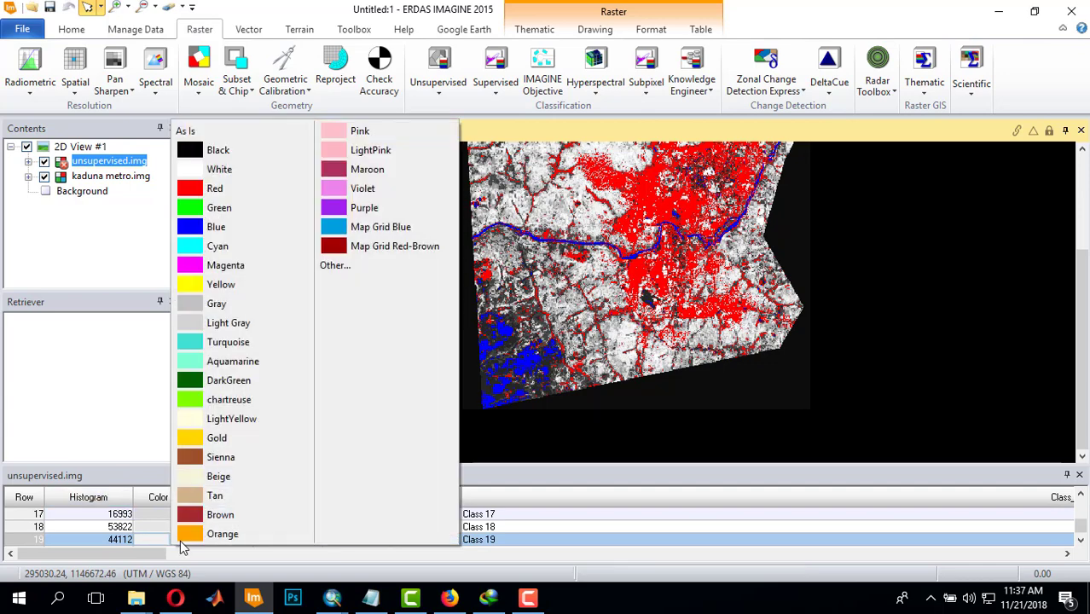
pyautogui.click(191, 213)
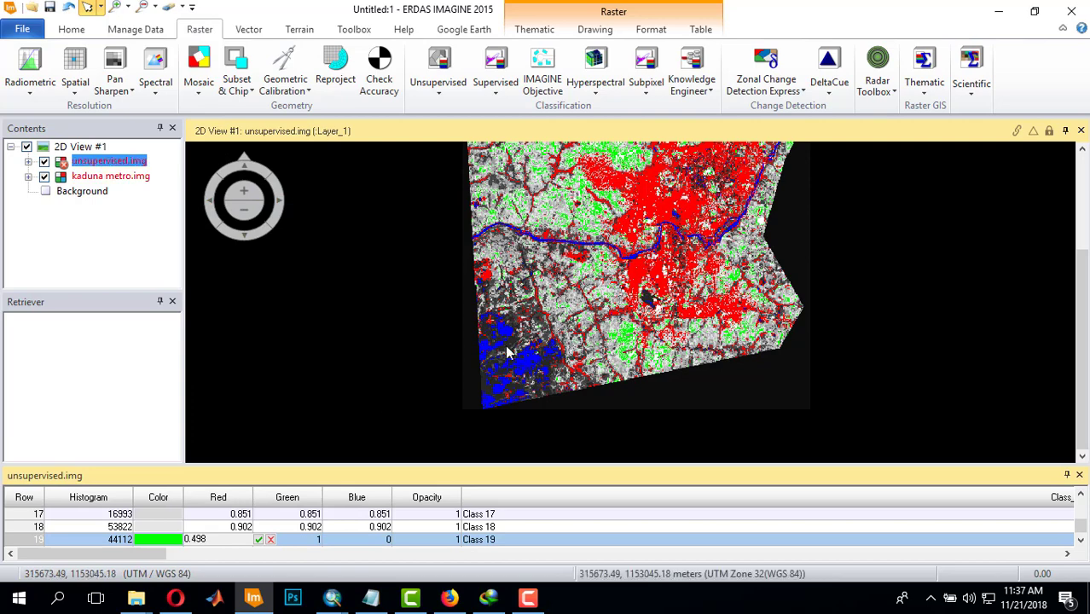
# Identify another pale pixel near the southern edge of the classified image and color its class, Class 18, Green.
pyautogui.click(619, 368)
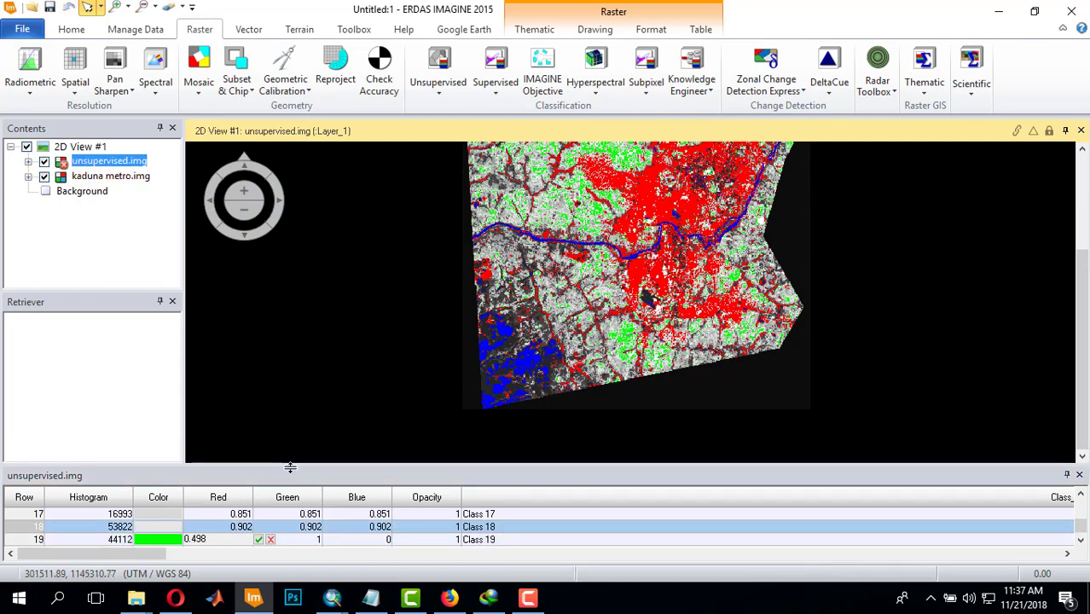
pyautogui.click(178, 528)
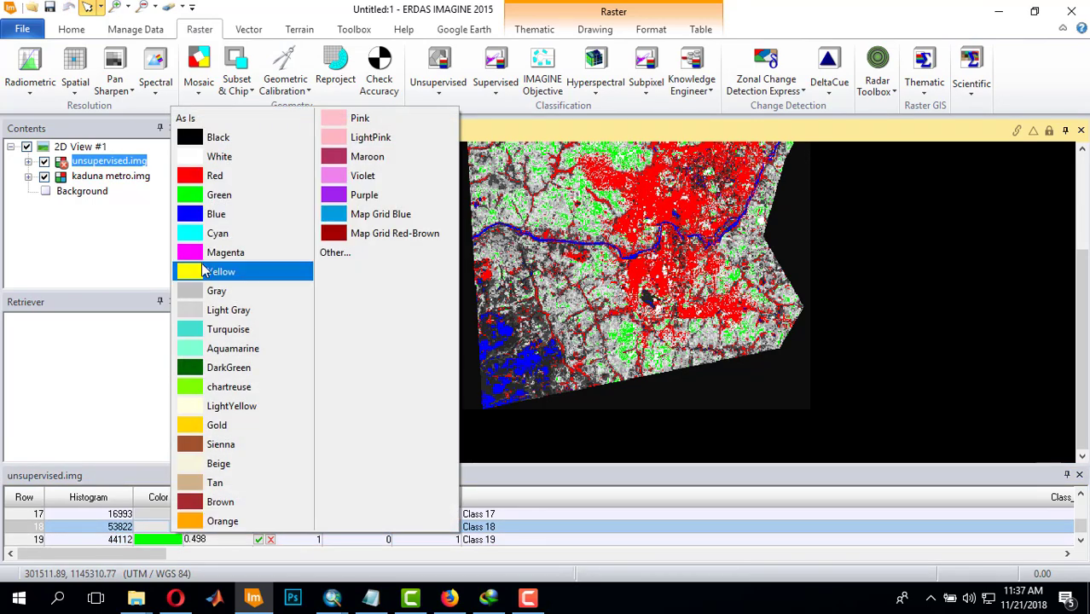
pyautogui.click(194, 198)
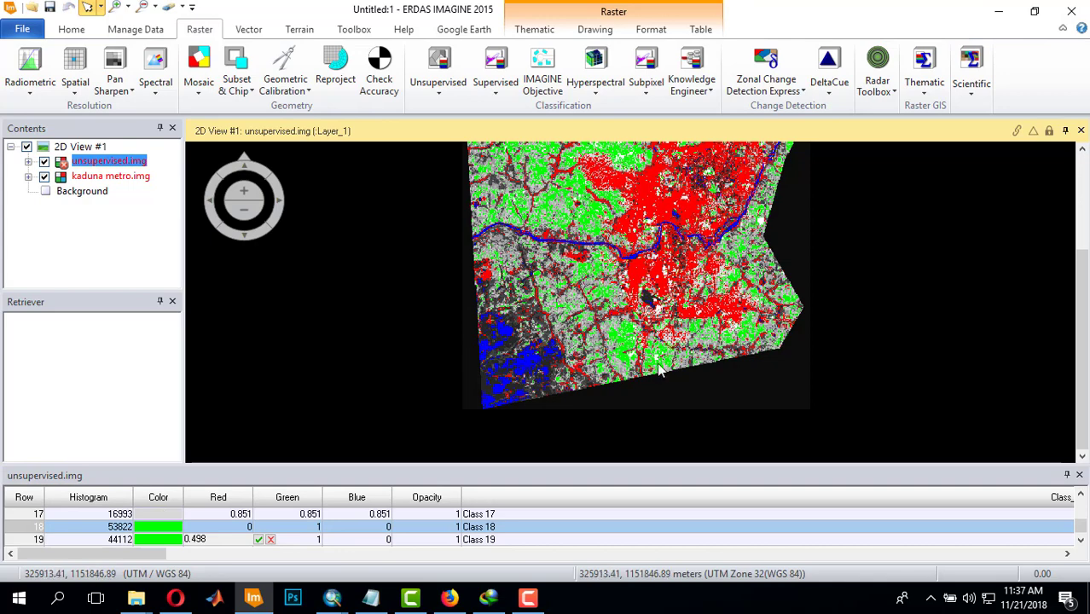
# Identify the class of a remaining unrecolored pixel among the green areas and set the color of that class, Class 16, to Green.
pyautogui.scroll(1, 179, 520)
pyautogui.click(177, 515)
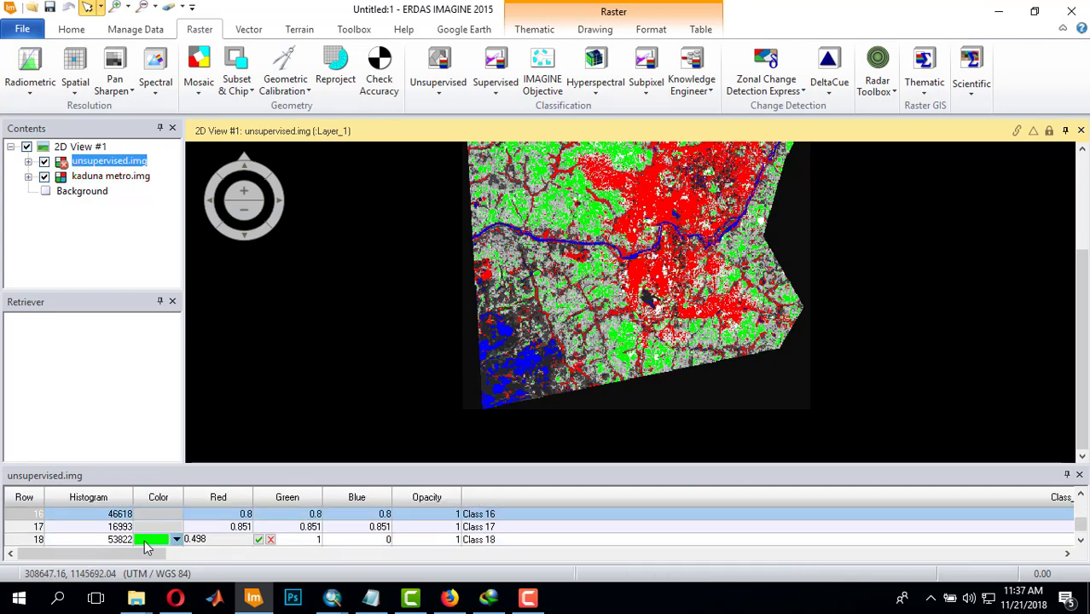
pyautogui.click(177, 515)
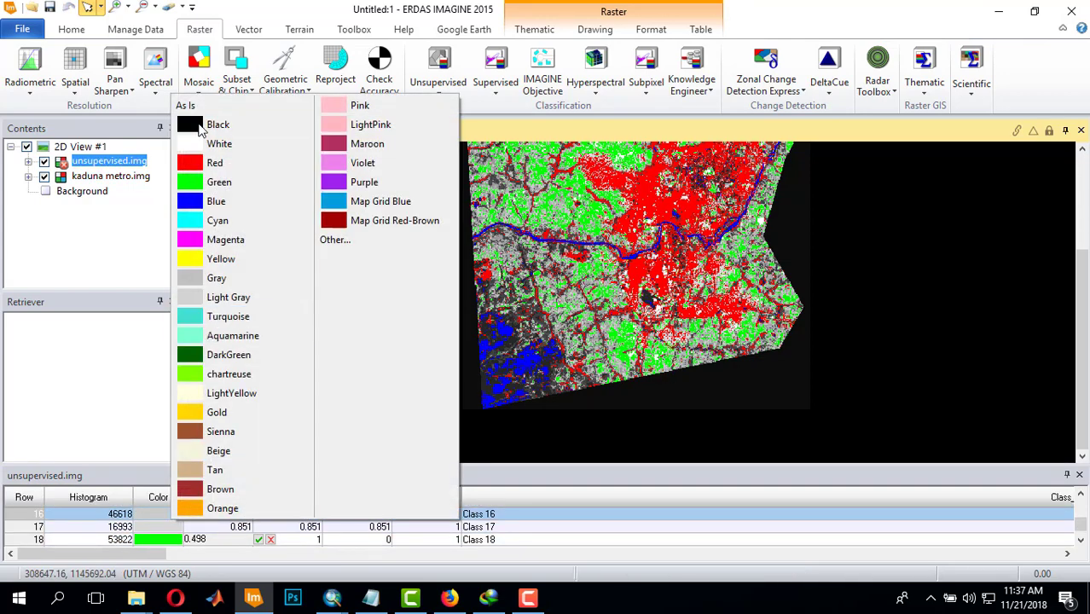
pyautogui.click(196, 183)
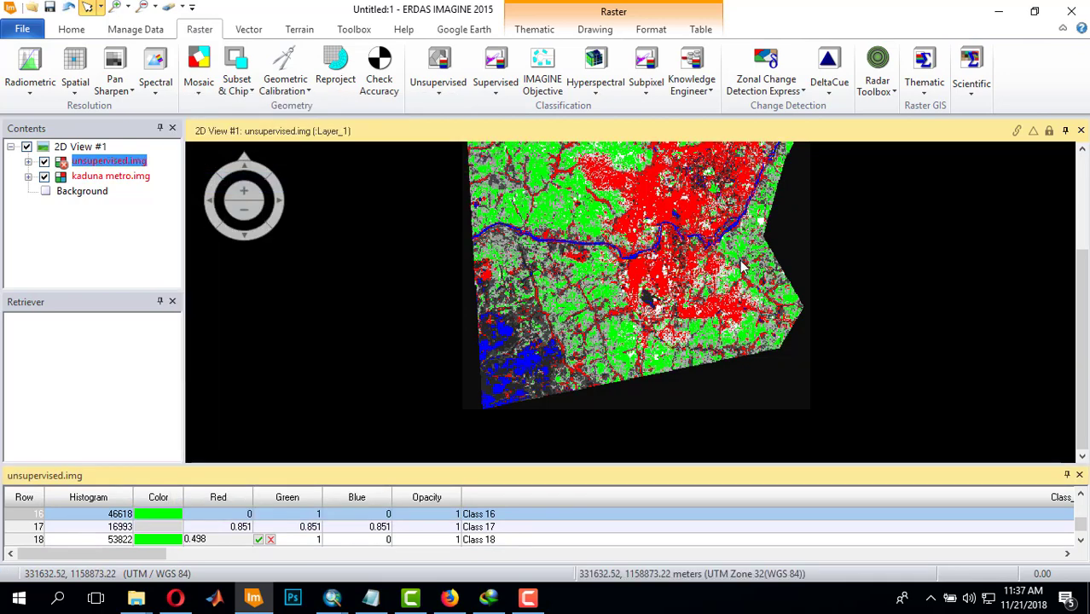
pyautogui.moveTo(1084, 289)
pyautogui.mouseDown()
pyautogui.moveTo(1084, 213)
pyautogui.moveTo(1083, 281)
pyautogui.mouseUp()
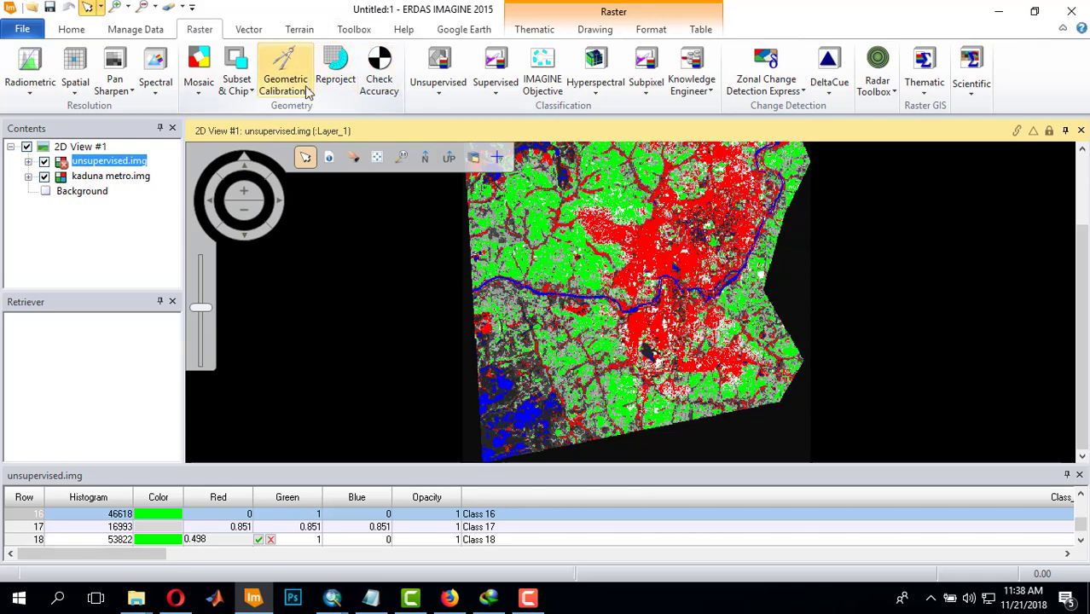
# Open the Signature Editor and load the signature file c:/work/sig2008.img.
pyautogui.click(498, 83)
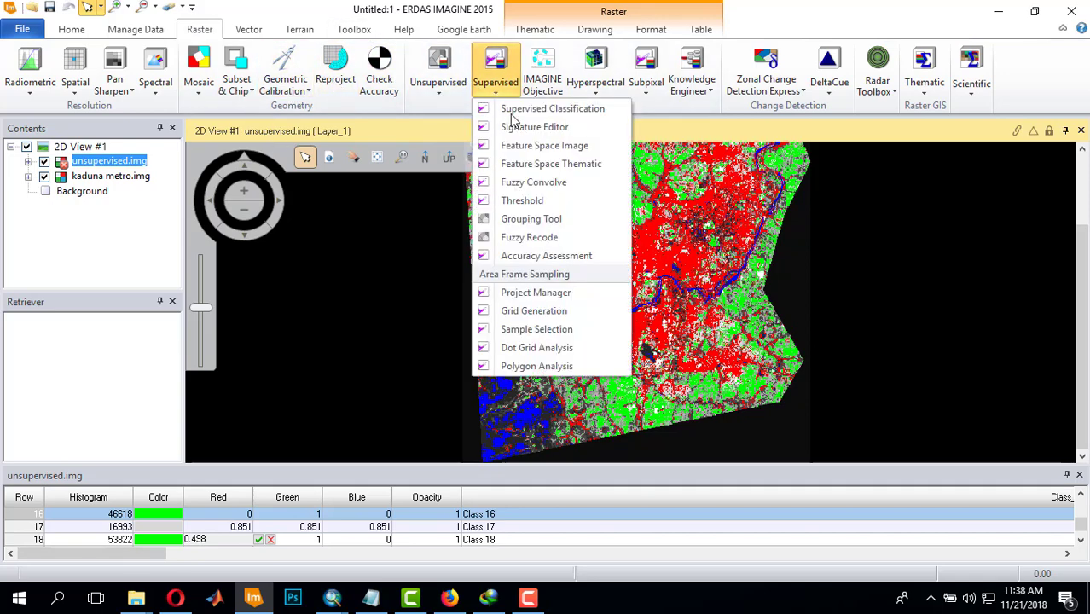
pyautogui.click(522, 128)
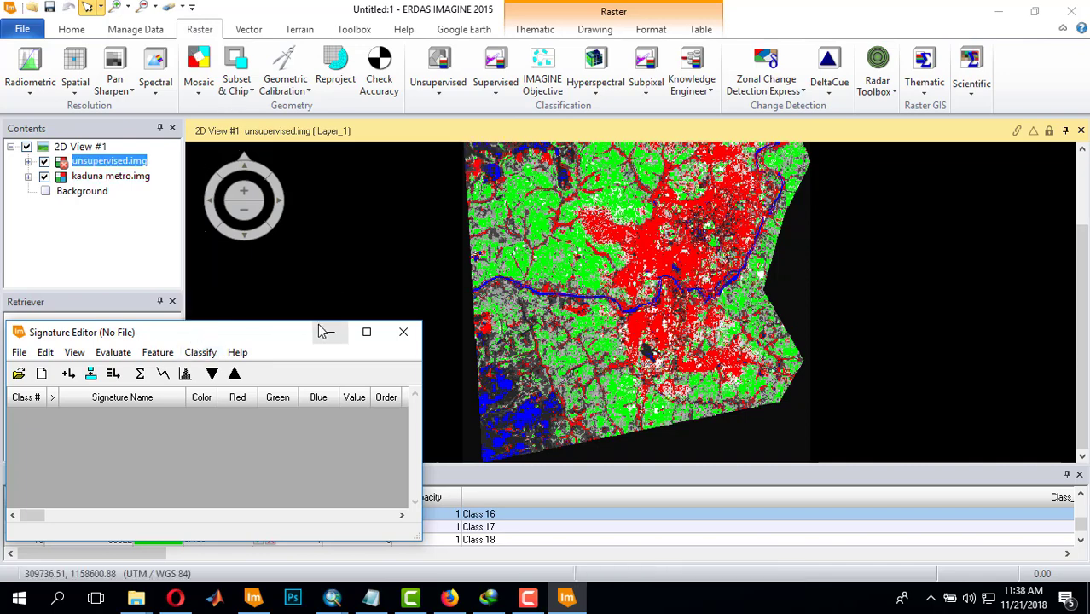
pyautogui.moveTo(280, 336)
pyautogui.mouseDown()
pyautogui.moveTo(658, 325)
pyautogui.moveTo(638, 244)
pyautogui.mouseUp()
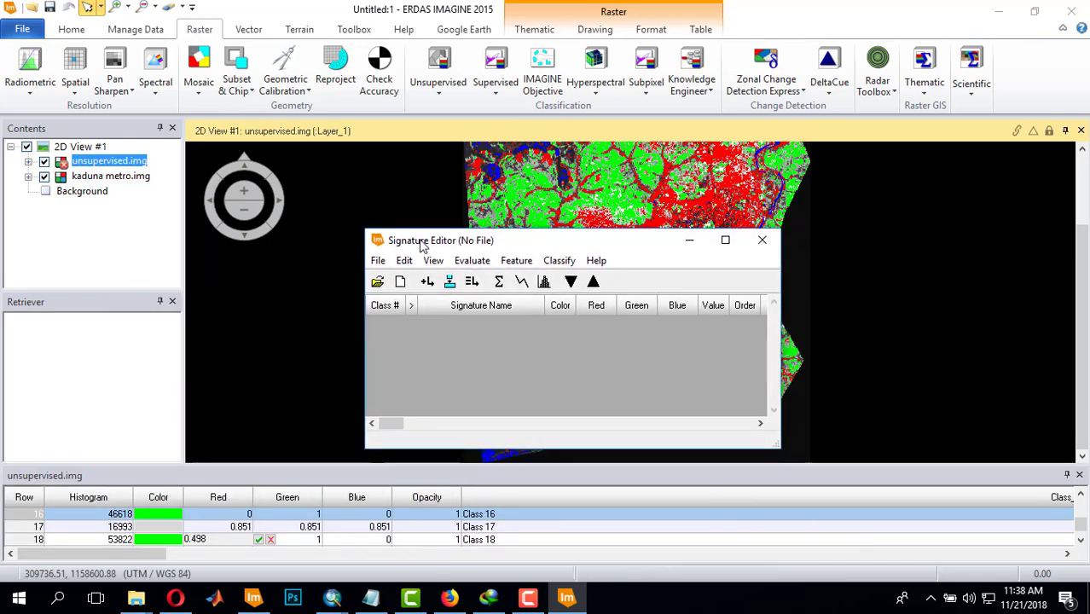
pyautogui.click(377, 283)
pyautogui.click(638, 277)
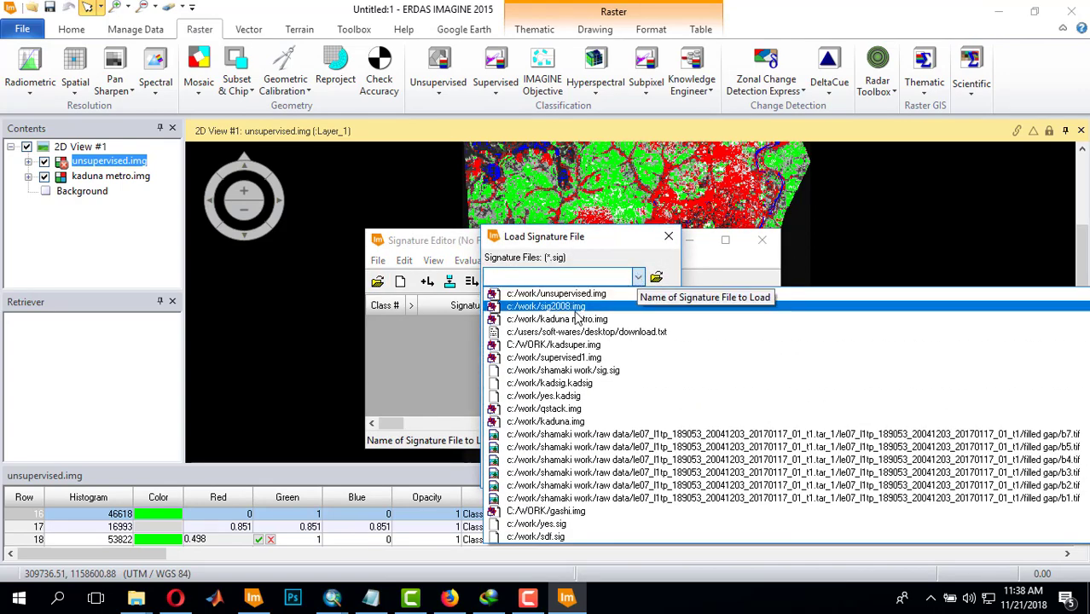
pyautogui.click(576, 309)
pyautogui.click(517, 475)
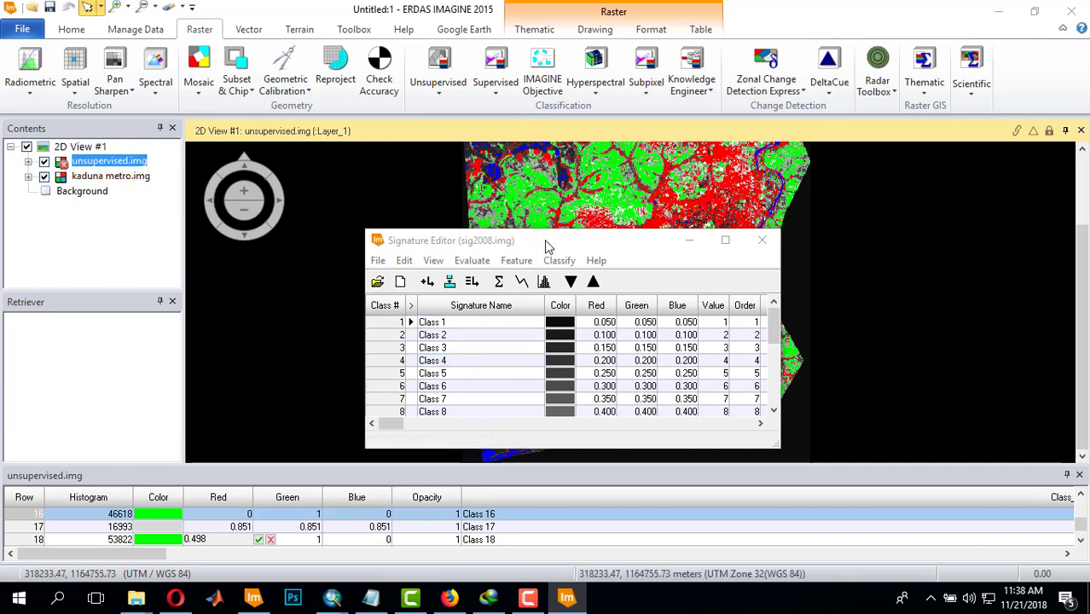
# Check the unsupervised.img attribute table from Class 6 to Class 14 for the classes colored red.
pyautogui.moveTo(544, 241)
pyautogui.mouseDown()
pyautogui.moveTo(817, 253)
pyautogui.moveTo(652, 250)
pyautogui.mouseUp()
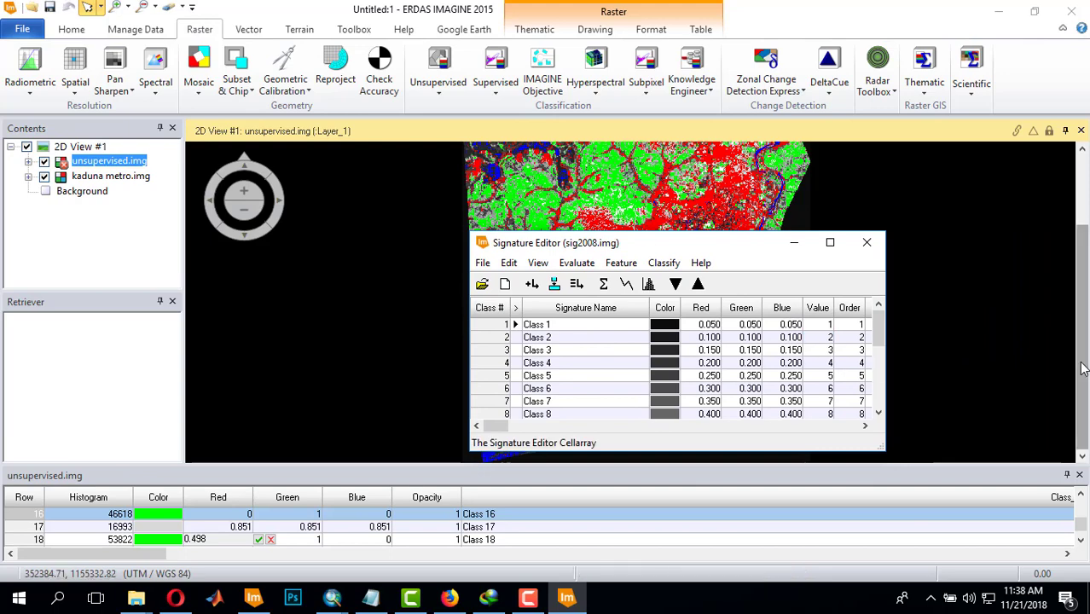
pyautogui.moveTo(1082, 369)
pyautogui.mouseDown()
pyautogui.moveTo(1076, 316)
pyautogui.moveTo(1082, 339)
pyautogui.mouseUp()
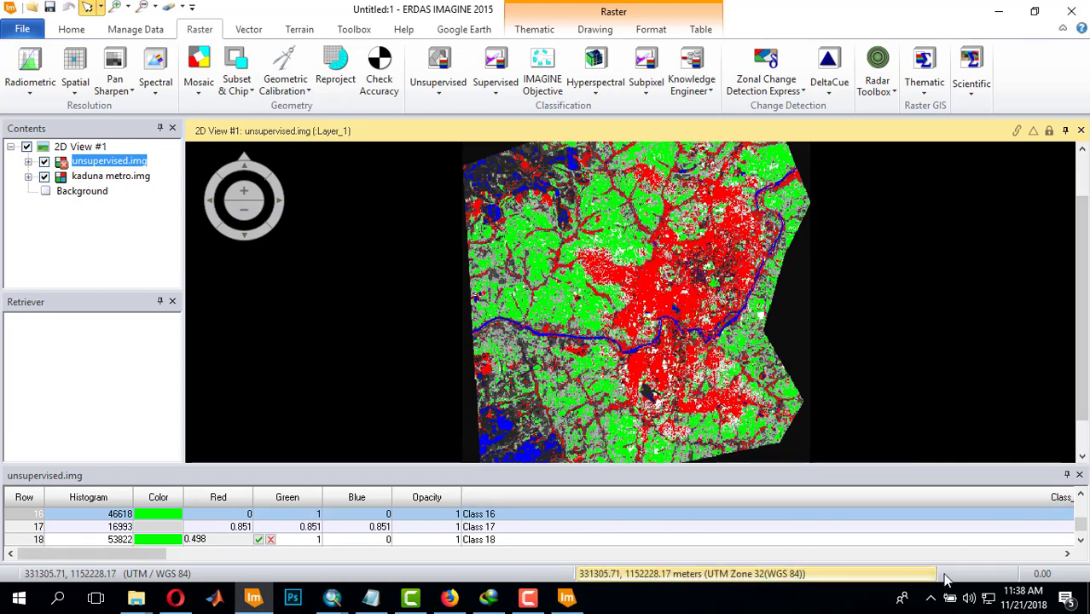
pyautogui.moveTo(1081, 497); pyautogui.dragTo(1080, 498)
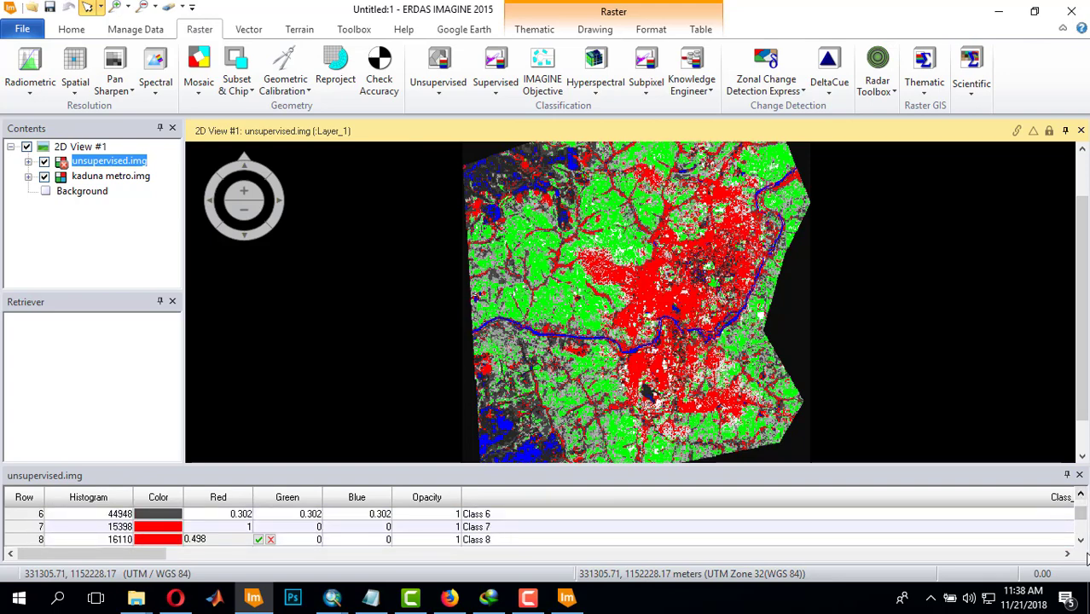
pyautogui.click(1081, 543)
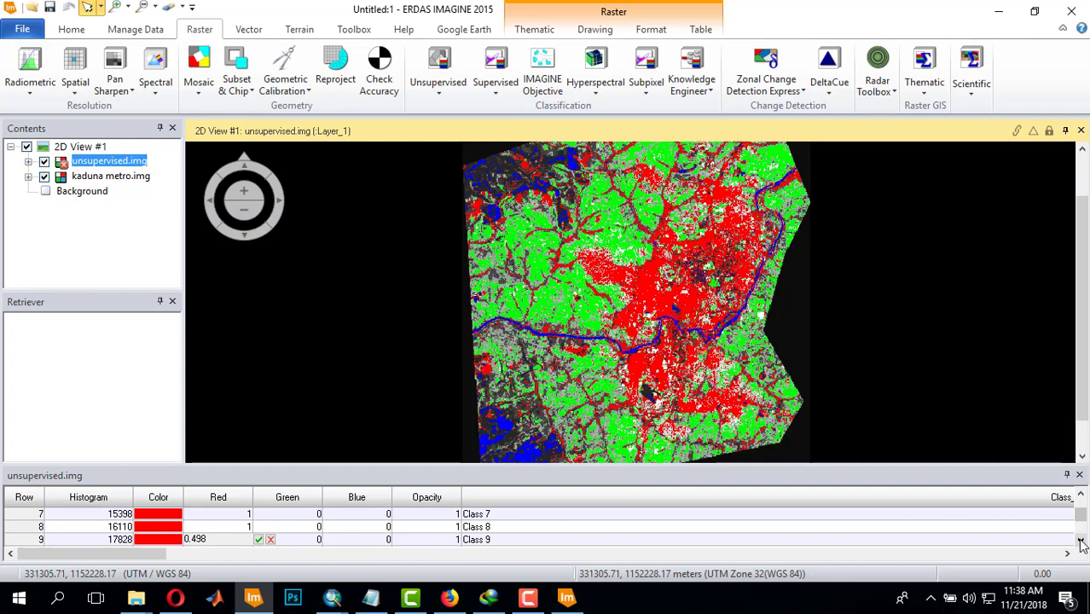
pyautogui.click(1081, 544)
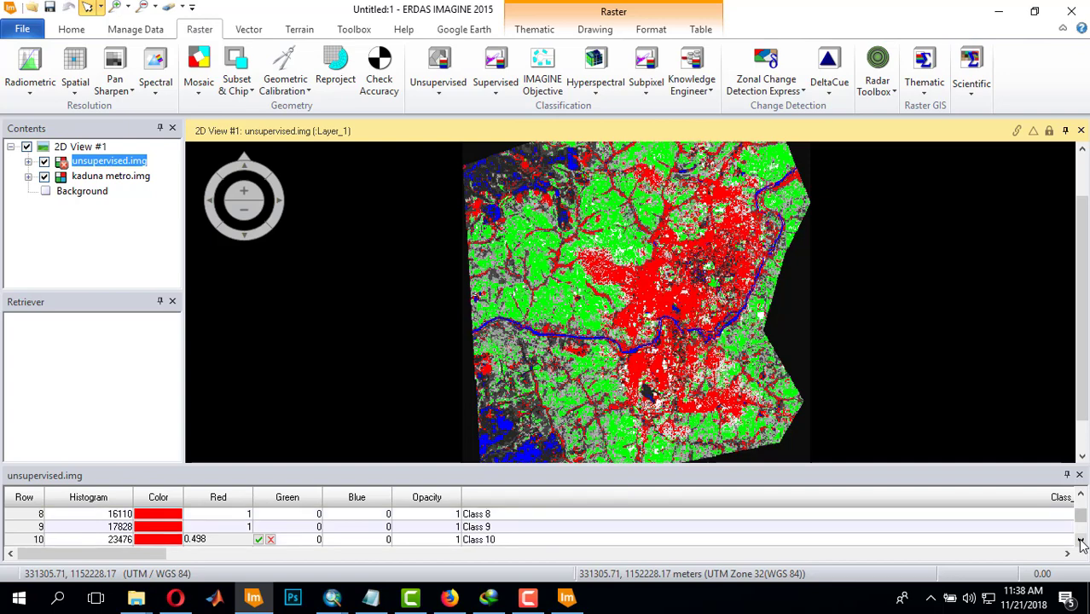
pyautogui.click(1080, 543)
pyautogui.click(1080, 543)
pyautogui.click(1080, 543)
pyautogui.click(1080, 543)
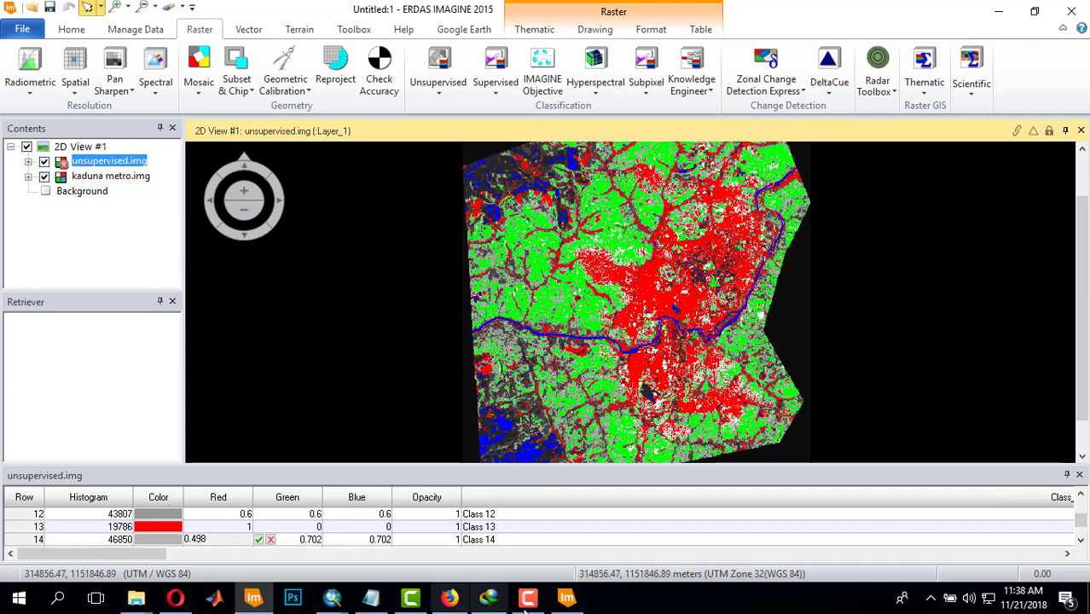
# Select the signatures Class 7, Class 8, Class 9, Class 10 and Class 13 together in the Signature Editor.
pyautogui.click(568, 599)
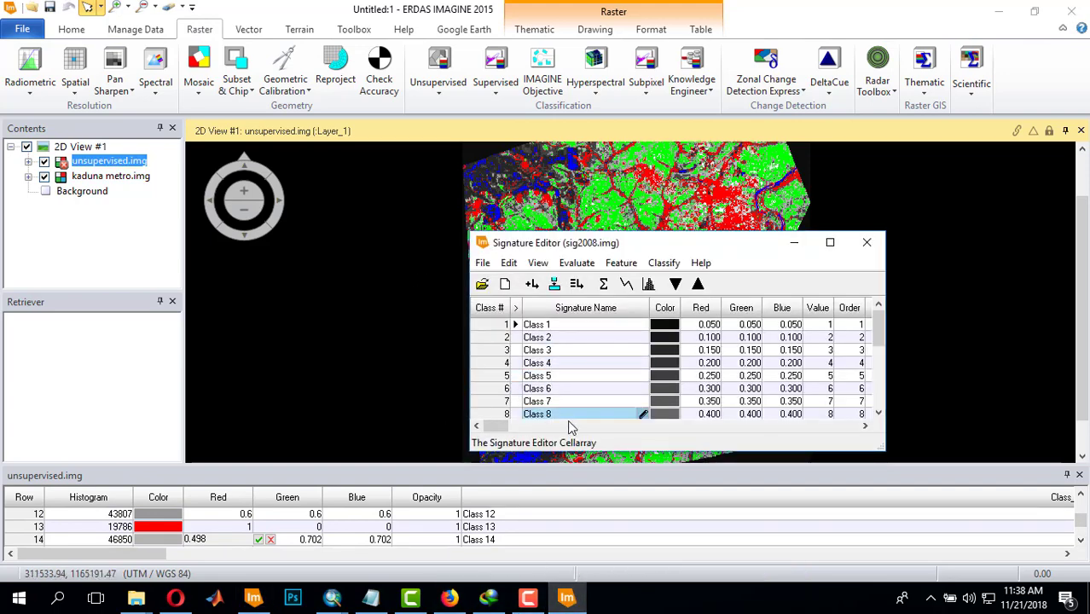
pyautogui.click(509, 403)
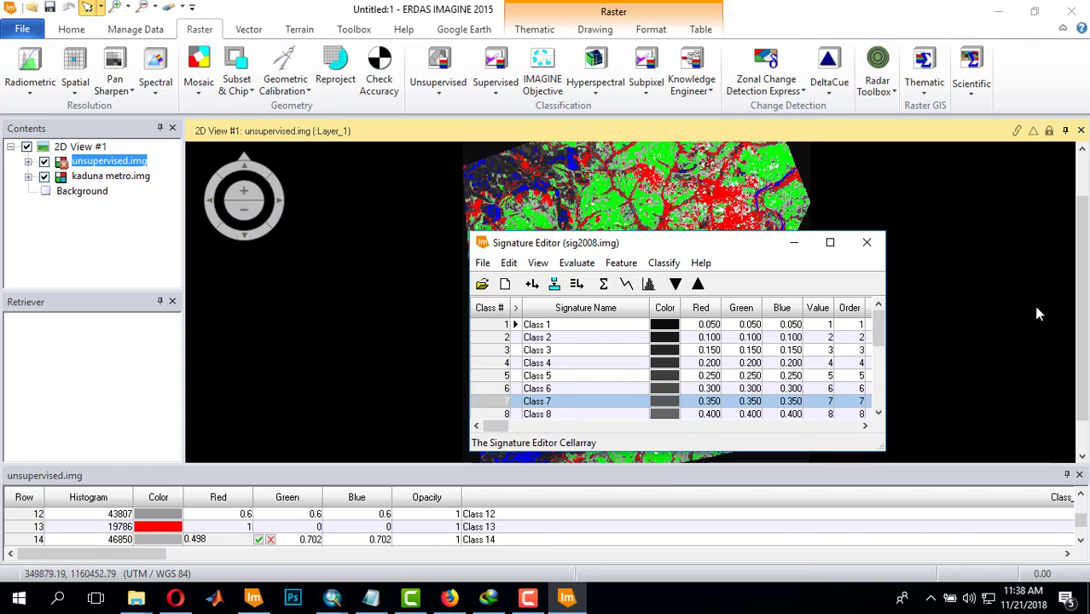
pyautogui.click(879, 414)
pyautogui.click(879, 415)
pyautogui.click(879, 414)
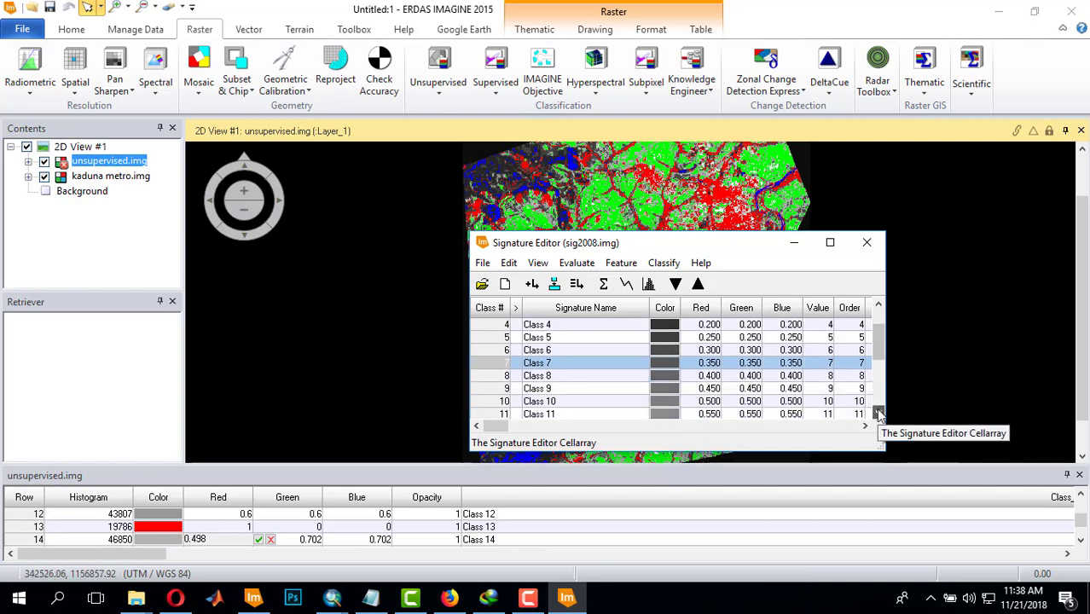
pyautogui.keyDown('ctrl'); pyautogui.click(505, 403); pyautogui.keyUp('ctrl')
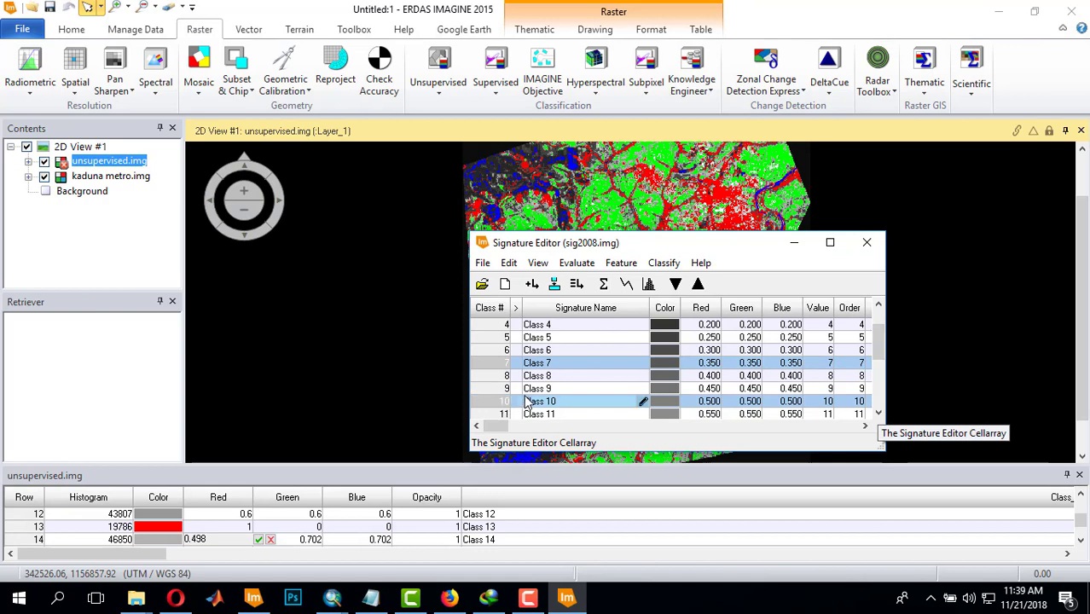
pyautogui.keyDown('ctrl'); pyautogui.click(505, 375); pyautogui.keyUp('ctrl')
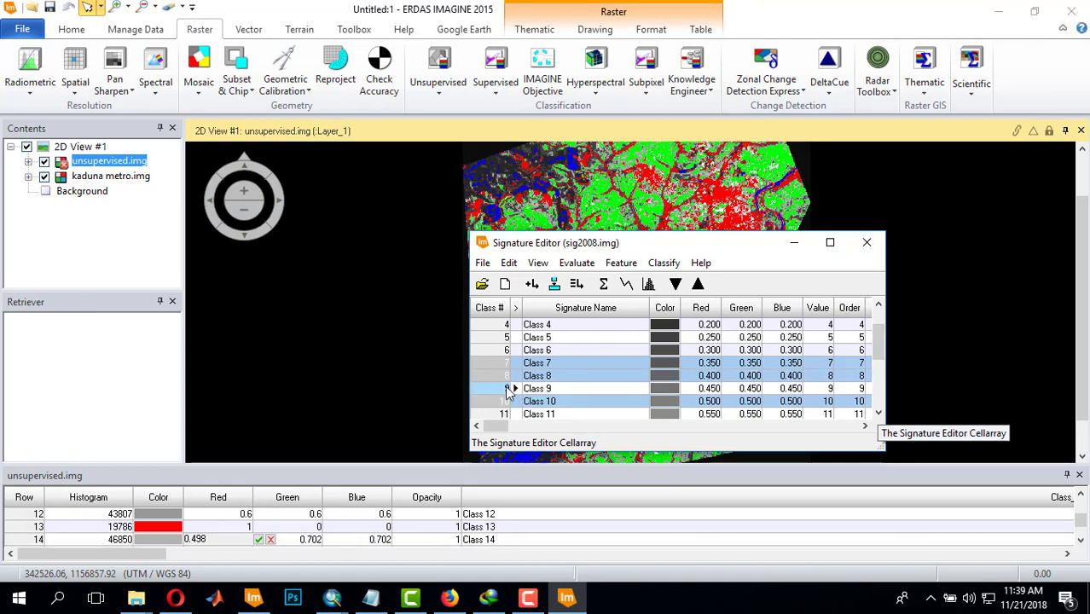
pyautogui.keyDown('ctrl'); pyautogui.click(505, 388); pyautogui.keyUp('ctrl')
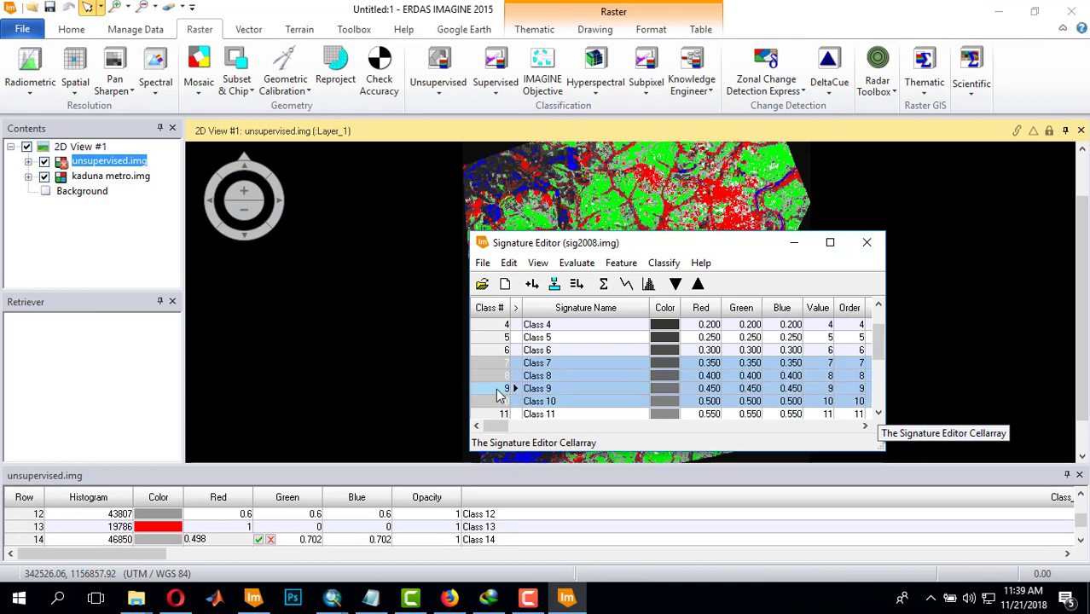
pyautogui.click(880, 415)
pyautogui.click(879, 414)
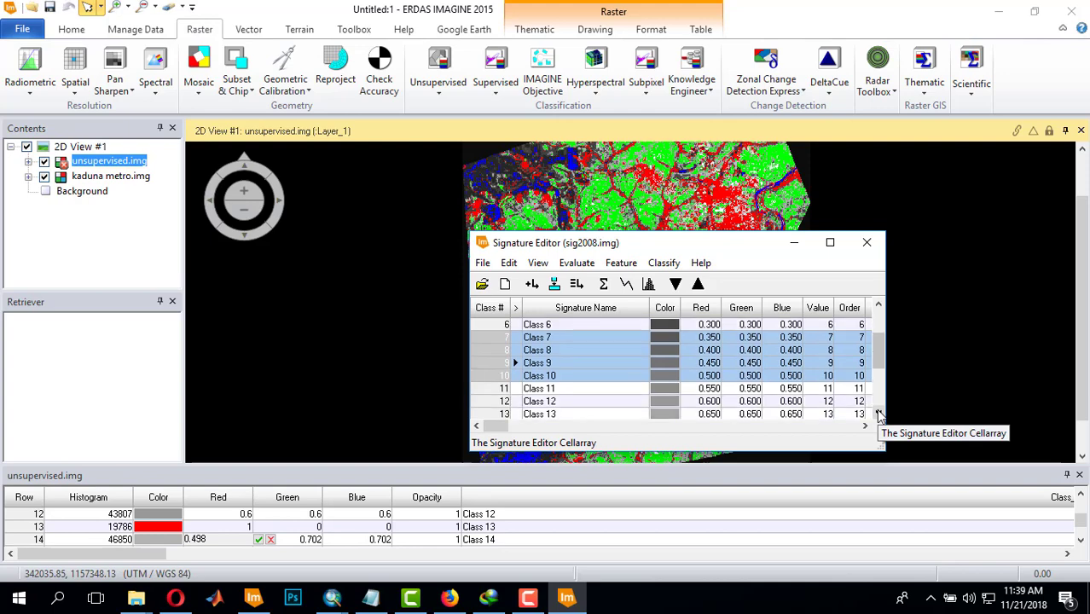
pyautogui.keyDown('ctrl'); pyautogui.click(501, 414); pyautogui.keyUp('ctrl')
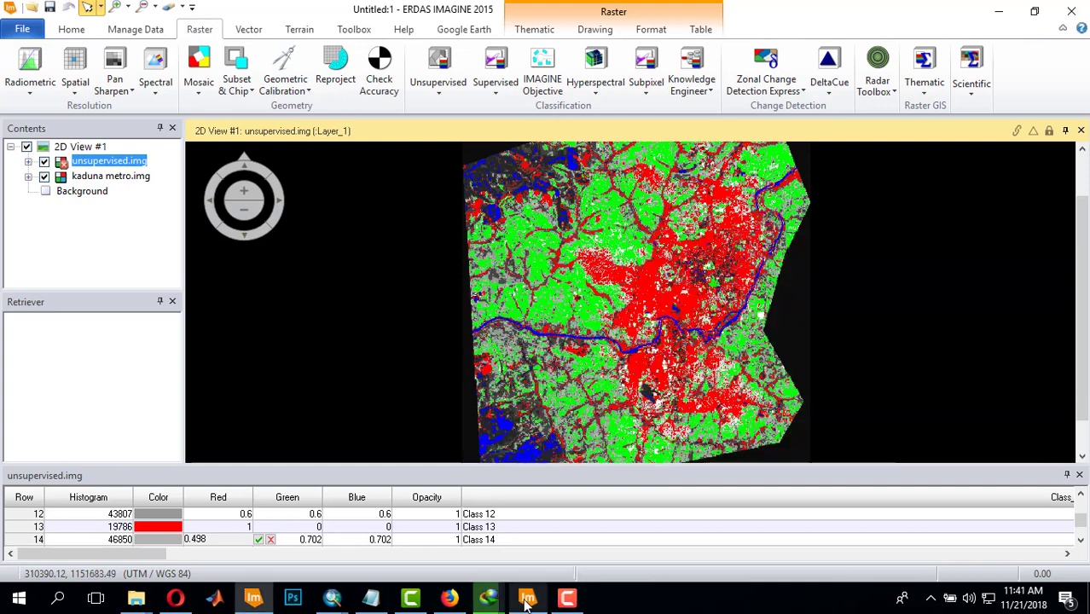
# Check the rest of the unsupervised.img attribute table, from Class 13 to Class 20, for further classes colored red.
pyautogui.click(525, 603)
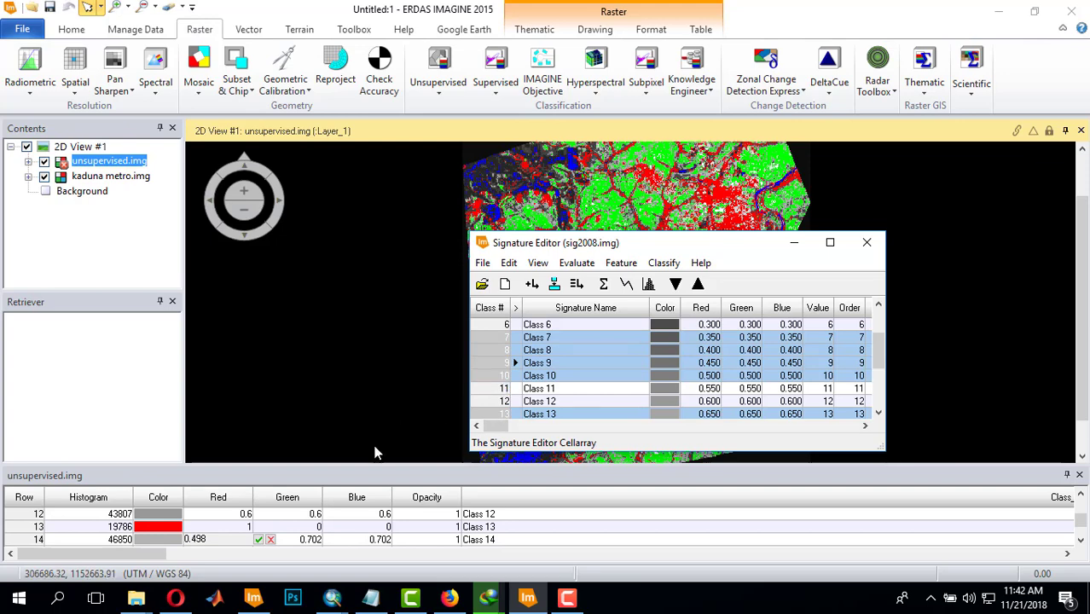
pyautogui.click(491, 525)
pyautogui.click(1080, 541)
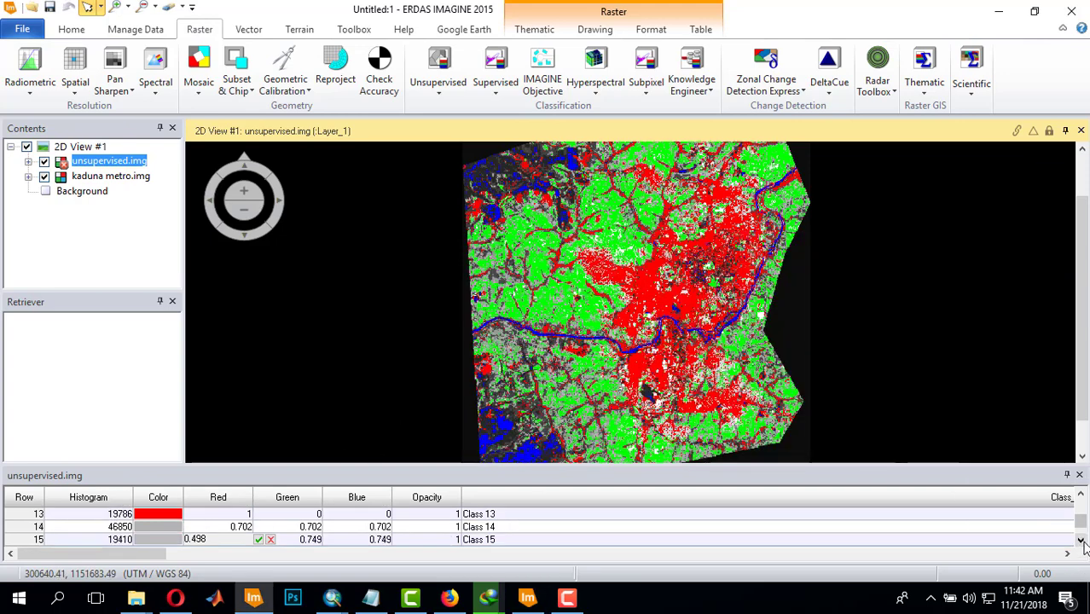
pyautogui.click(1081, 541)
pyautogui.click(1081, 540)
pyautogui.click(1080, 541)
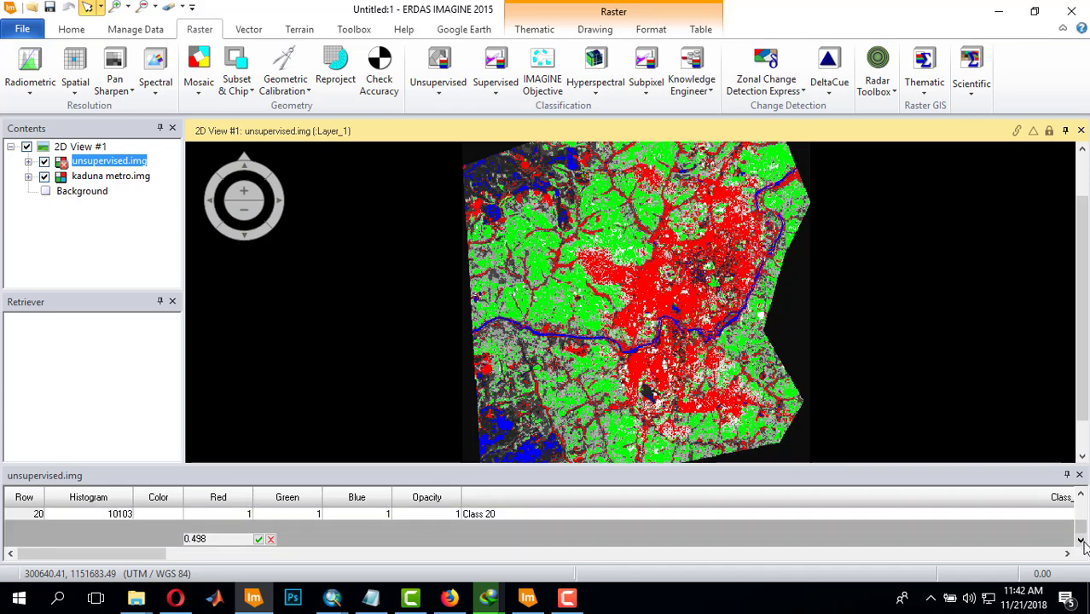
pyautogui.click(1081, 495)
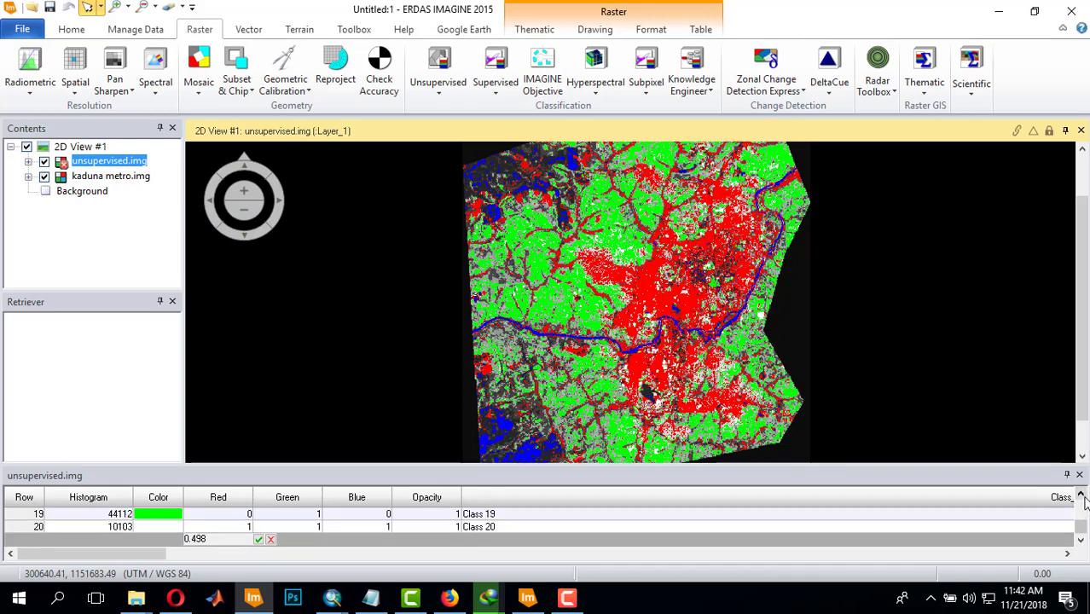
pyautogui.click(1081, 496)
pyautogui.click(1081, 496)
pyautogui.click(1080, 496)
pyautogui.click(1080, 496)
pyautogui.click(1080, 496)
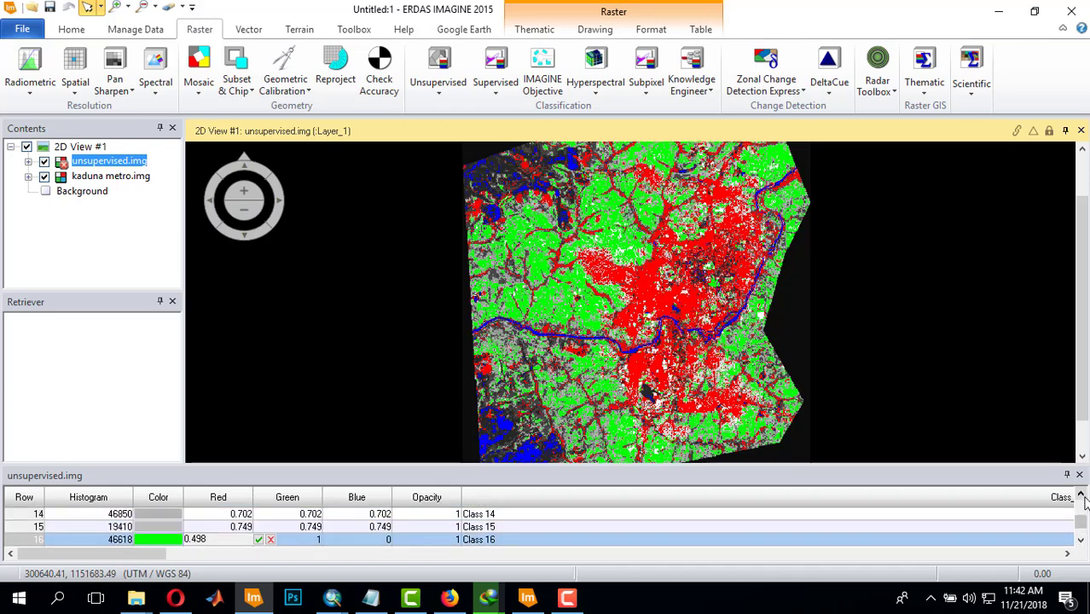
pyautogui.click(1081, 496)
pyautogui.click(1081, 496)
pyautogui.click(1081, 495)
# Merge the selected signatures in the Signature Editor and name the merged signature builtup.
pyautogui.click(527, 597)
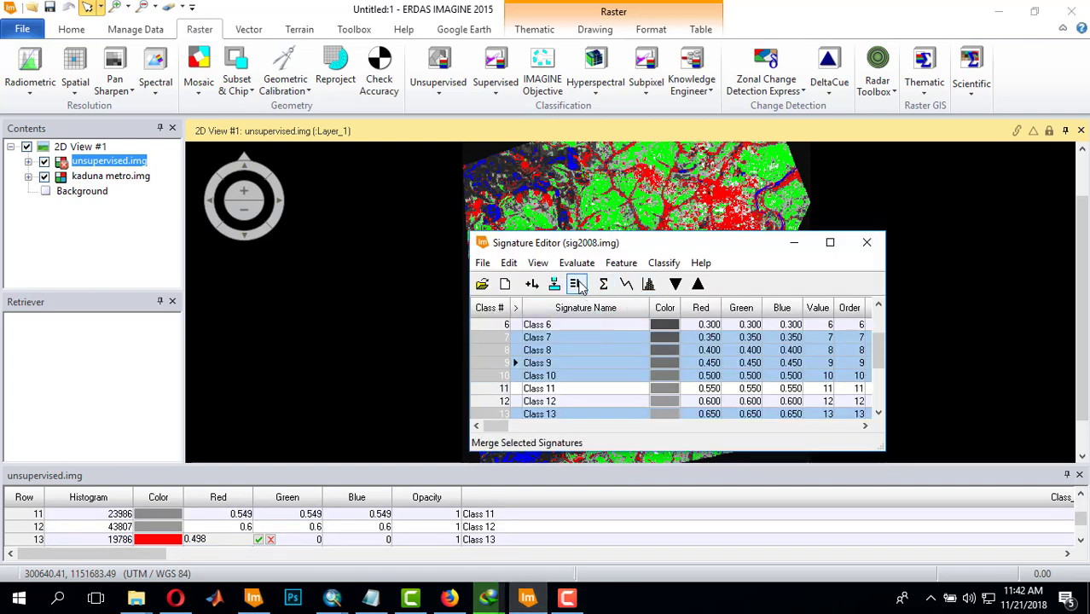
pyautogui.scroll(-3, 640, 367)
pyautogui.click(635, 389)
pyautogui.click(623, 415)
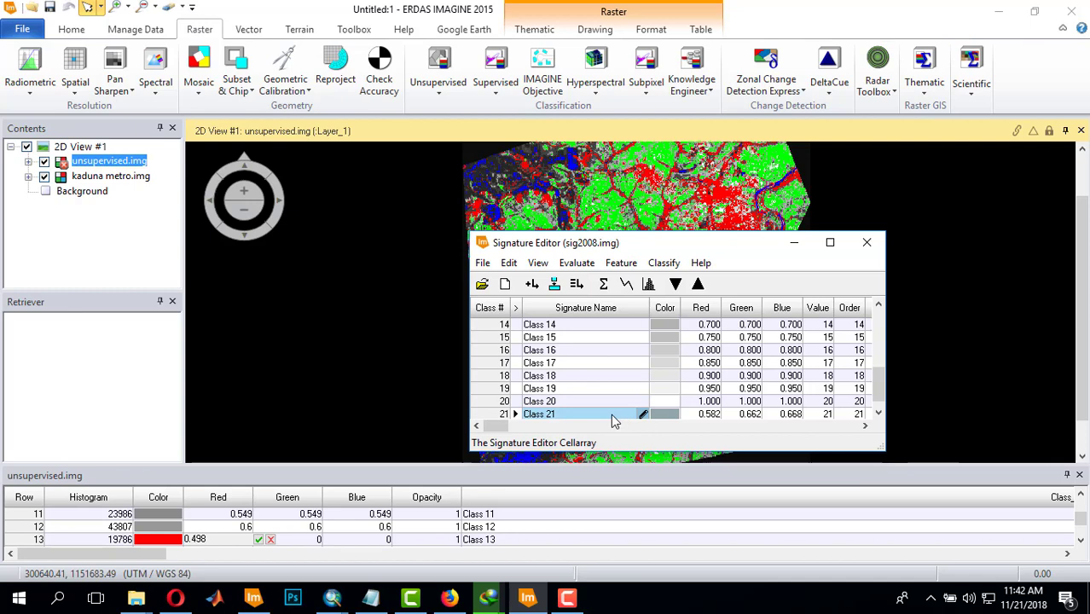
pyautogui.click(611, 416)
pyautogui.write('builtup')
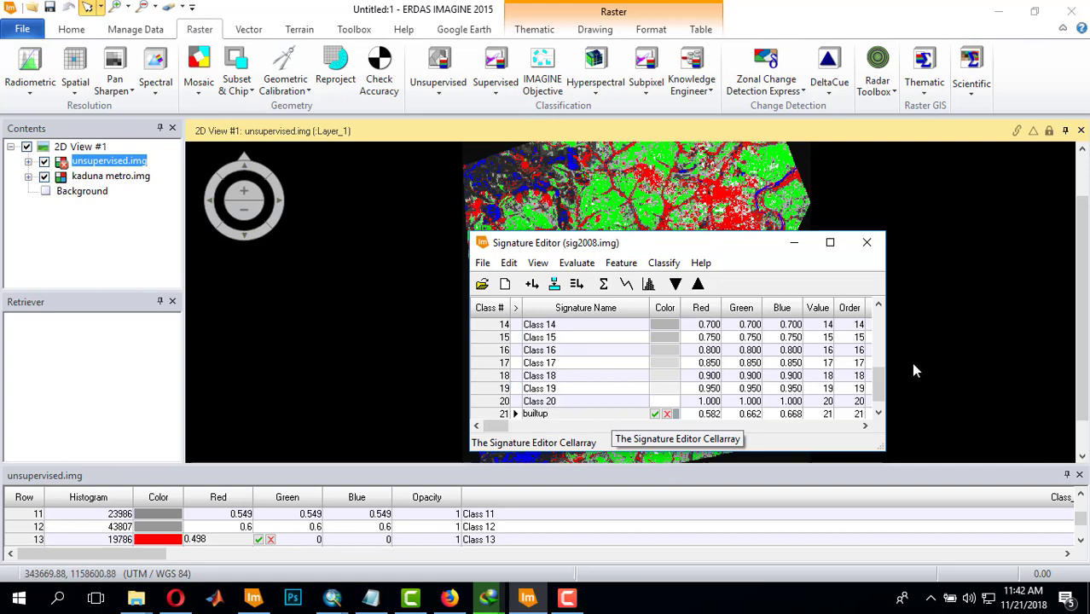
# Delete the selected original signatures Class 7, Class 8, Class 9, Class 10 and Class 13 from the Signature Editor.
pyautogui.moveTo(880, 382); pyautogui.dragTo(880, 334)
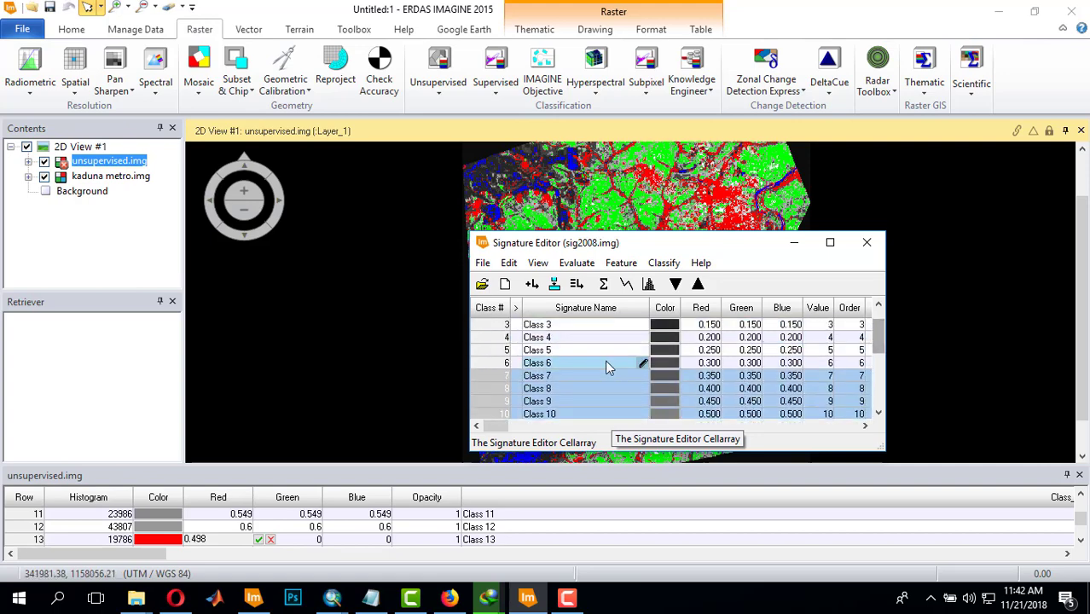
pyautogui.rightClick(504, 403)
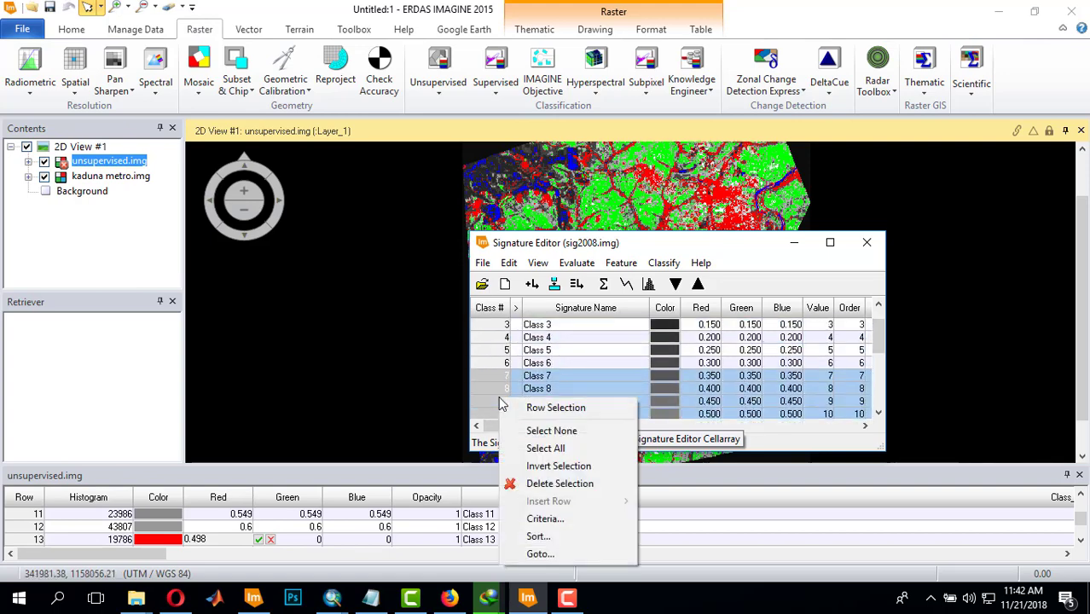
pyautogui.click(544, 483)
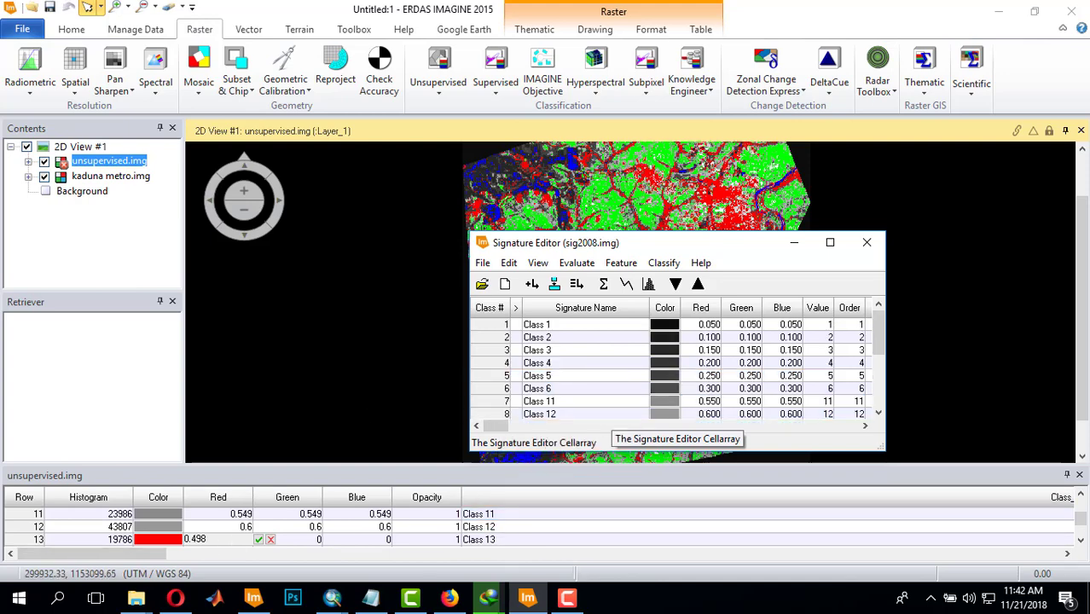
# Review the class colors in the unsupervised.img attribute table from Class 13 back to the first row.
pyautogui.click(1081, 496)
pyautogui.click(1081, 497)
pyautogui.click(1080, 497)
pyautogui.click(1080, 497)
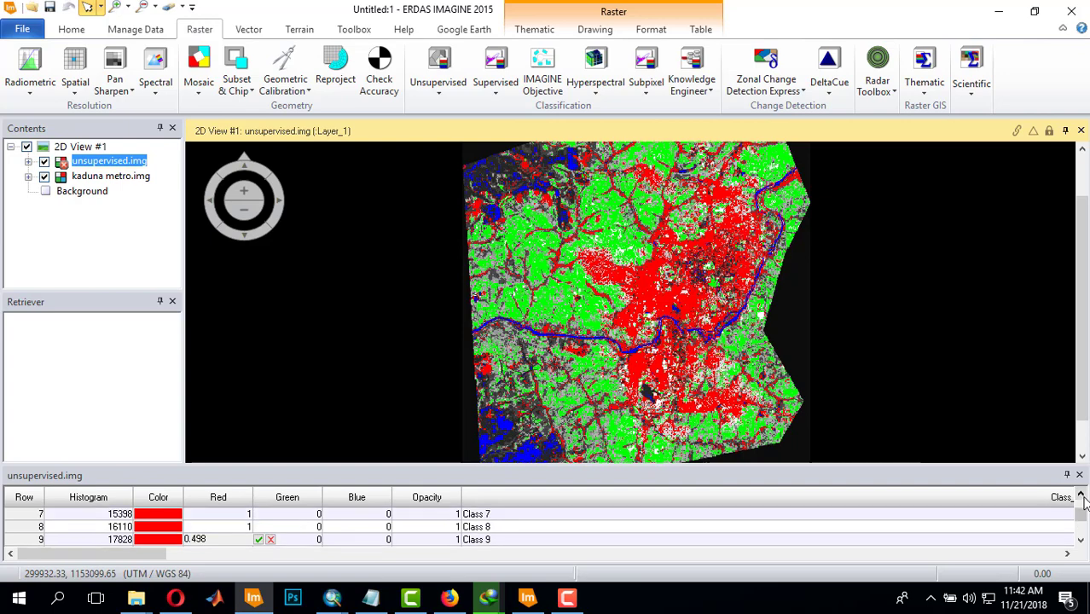
pyautogui.click(1082, 496)
pyautogui.click(1082, 496)
pyautogui.click(1083, 497)
pyautogui.click(1083, 496)
pyautogui.click(1082, 496)
pyautogui.click(1083, 496)
pyautogui.click(1083, 496)
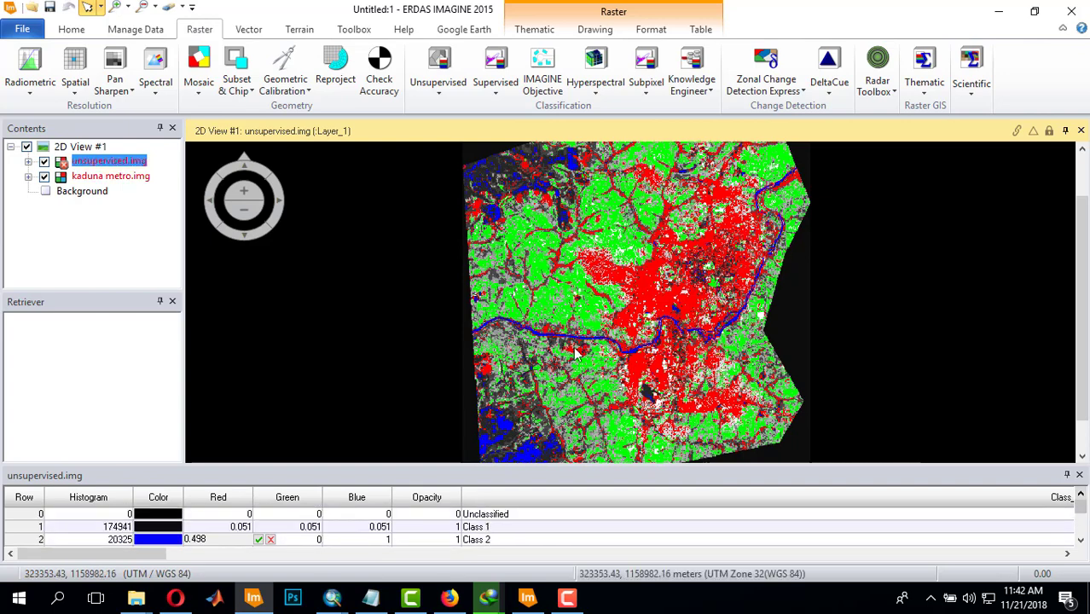
# Expand the unsupervised.img layer and hide its red classes: Class 4, Class 7, Class 8, Class 9, Class 10 and Class 13.
pyautogui.click(28, 162)
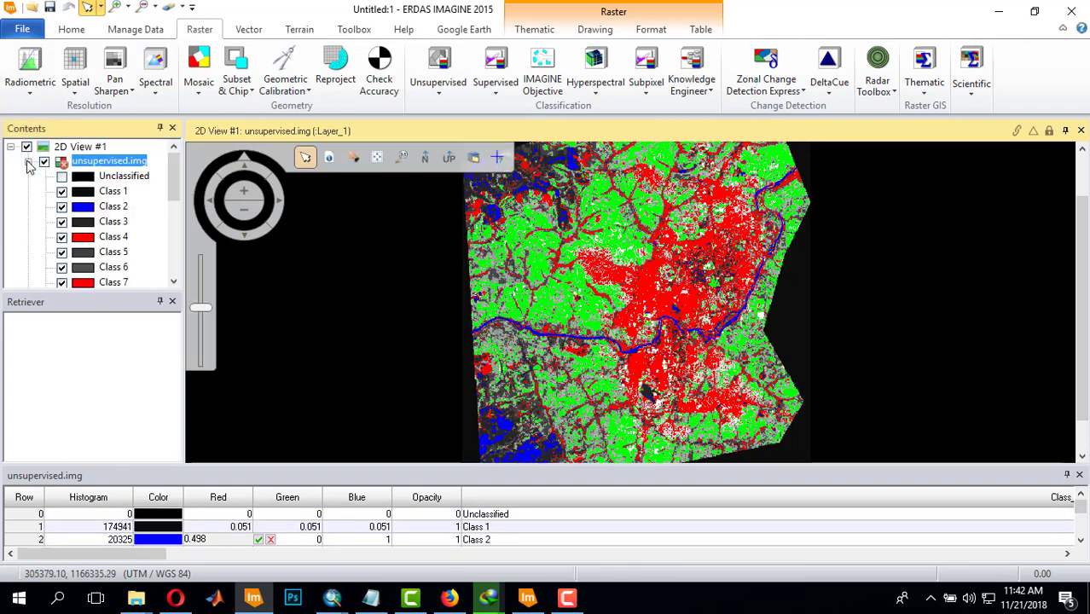
pyautogui.click(62, 237)
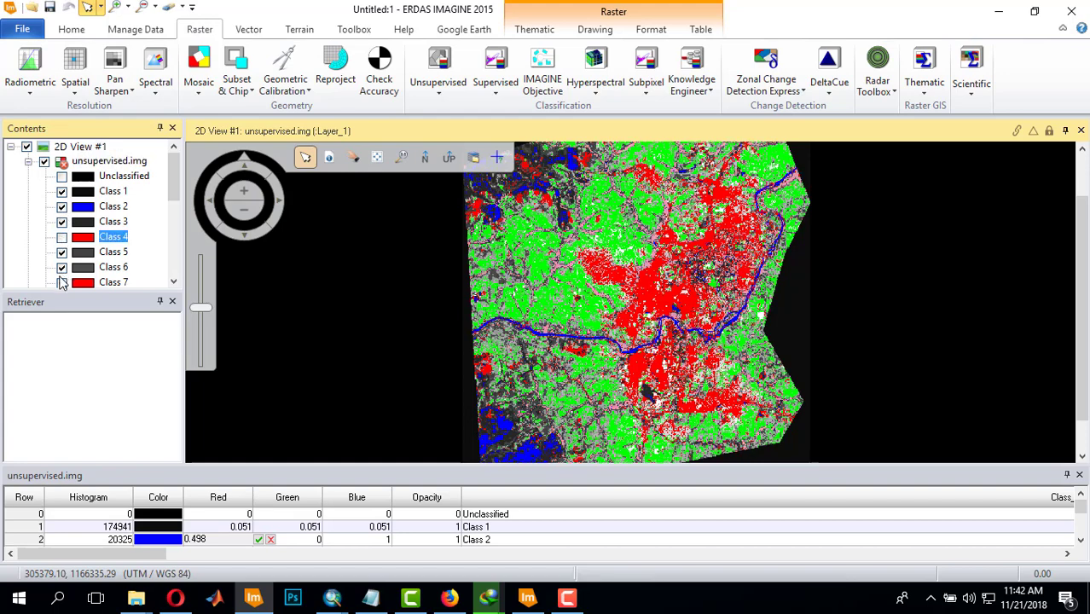
pyautogui.click(61, 283)
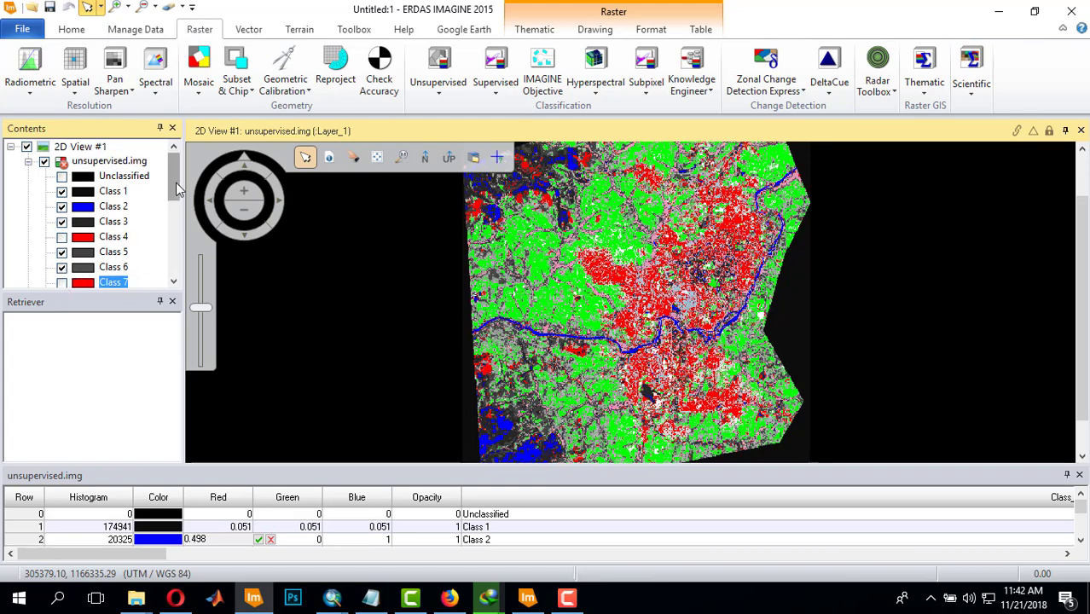
pyautogui.scroll(-4, 171, 194)
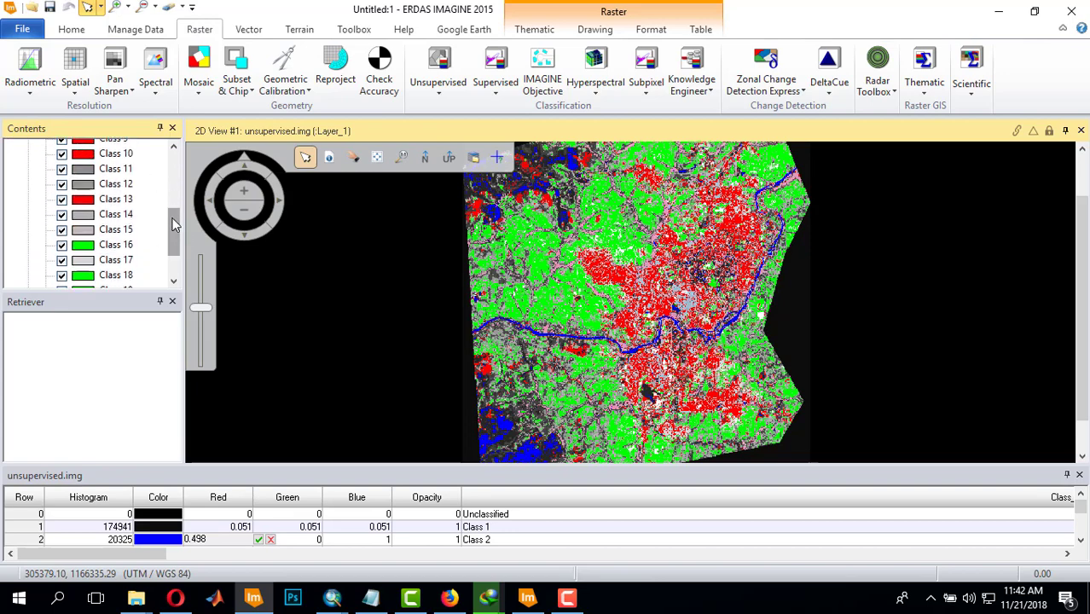
pyautogui.scroll(3, 89, 158)
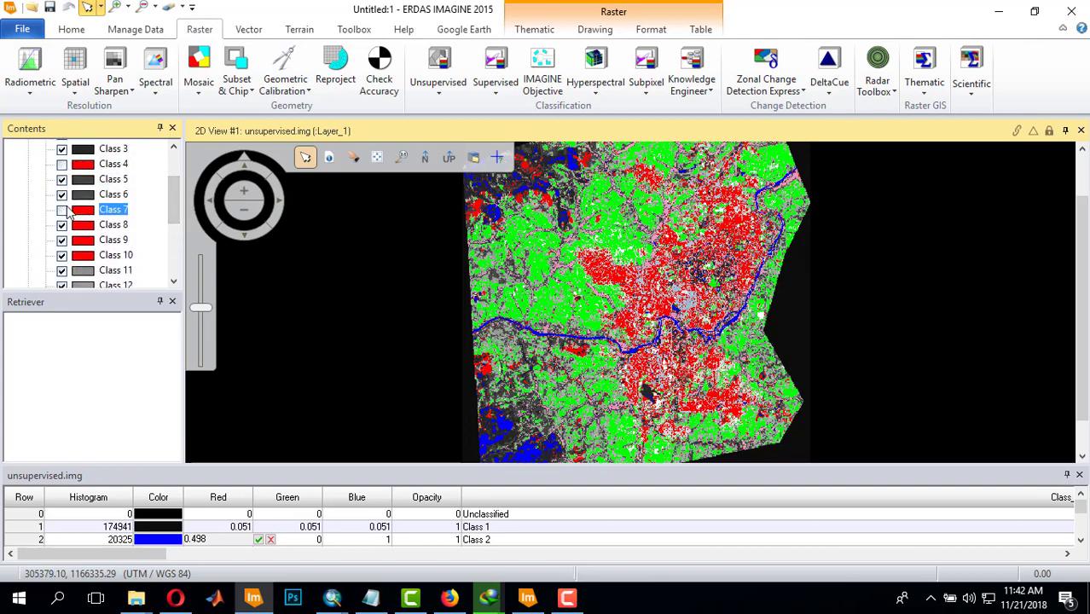
pyautogui.click(62, 225)
pyautogui.click(61, 240)
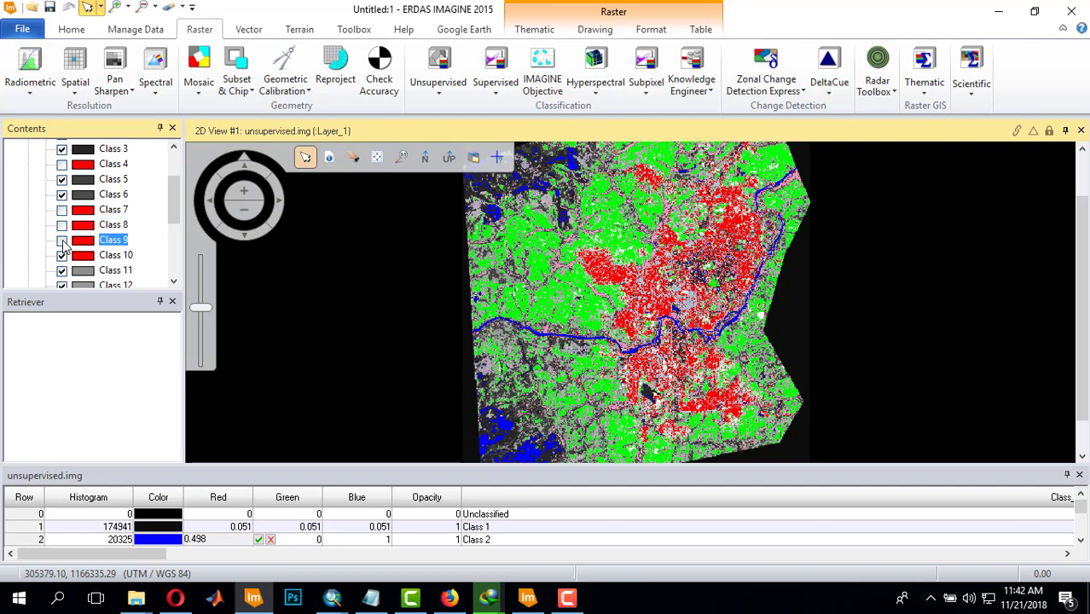
pyautogui.click(62, 256)
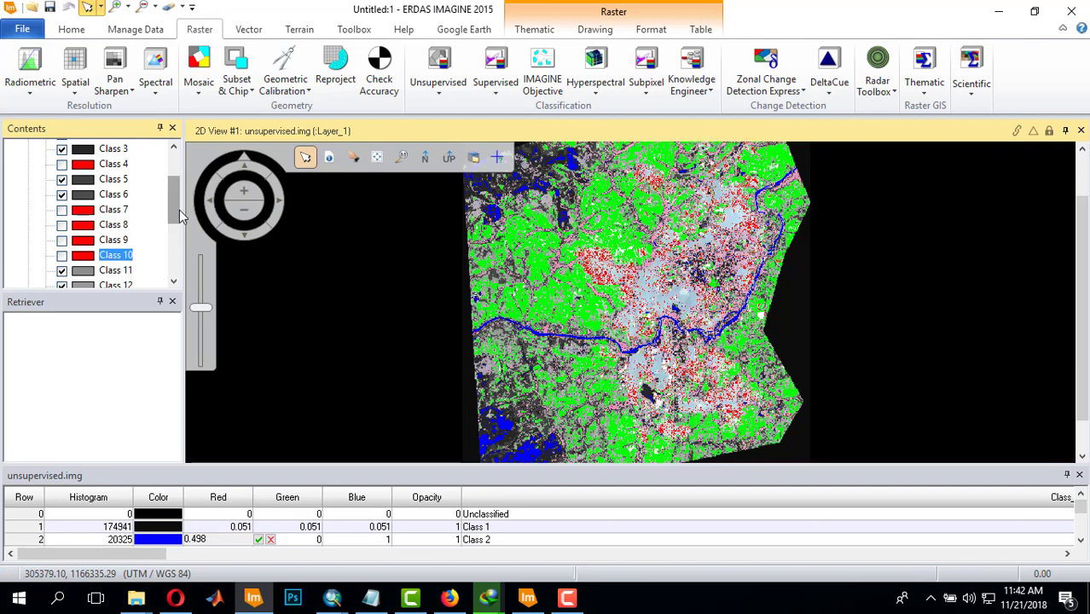
pyautogui.moveTo(178, 213); pyautogui.dragTo(181, 252)
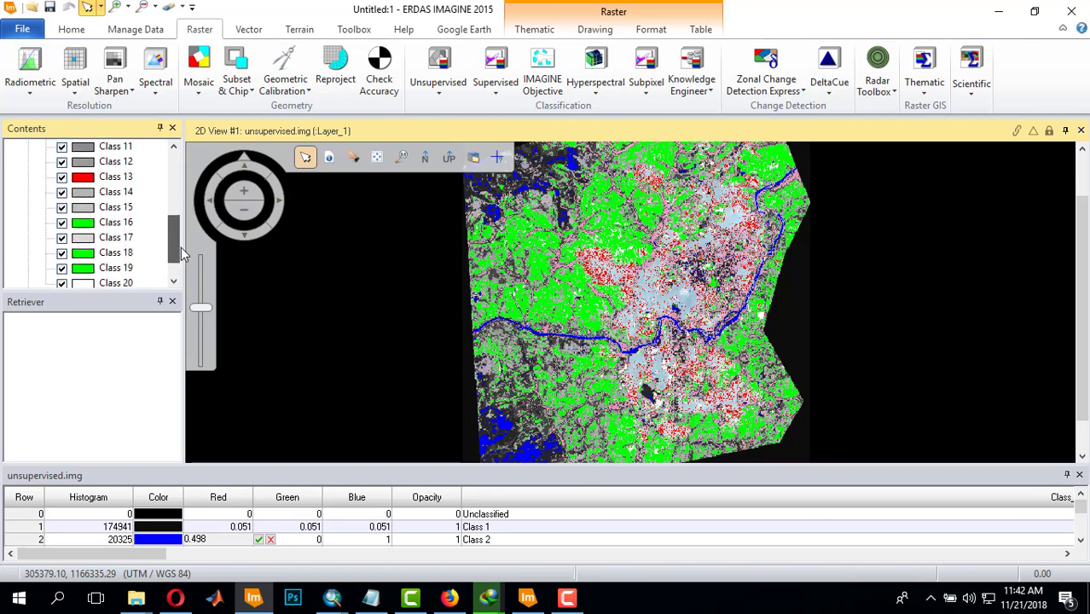
pyautogui.click(61, 178)
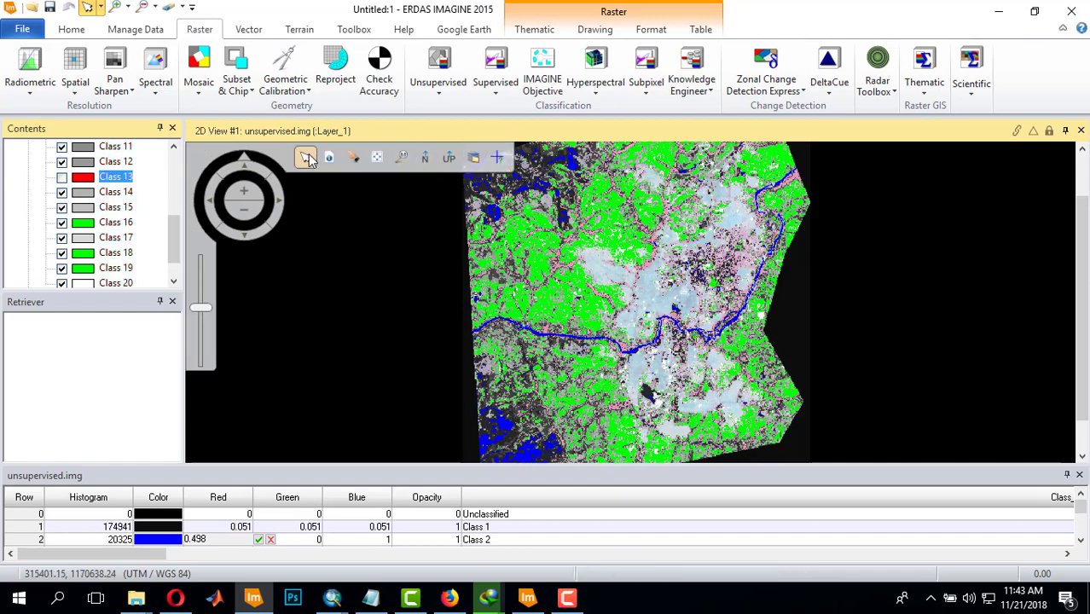
# Examine close up how the remaining classes match the underlying kaduna metro.img across the city, the southern edge and the river.
pyautogui.click(243, 194)
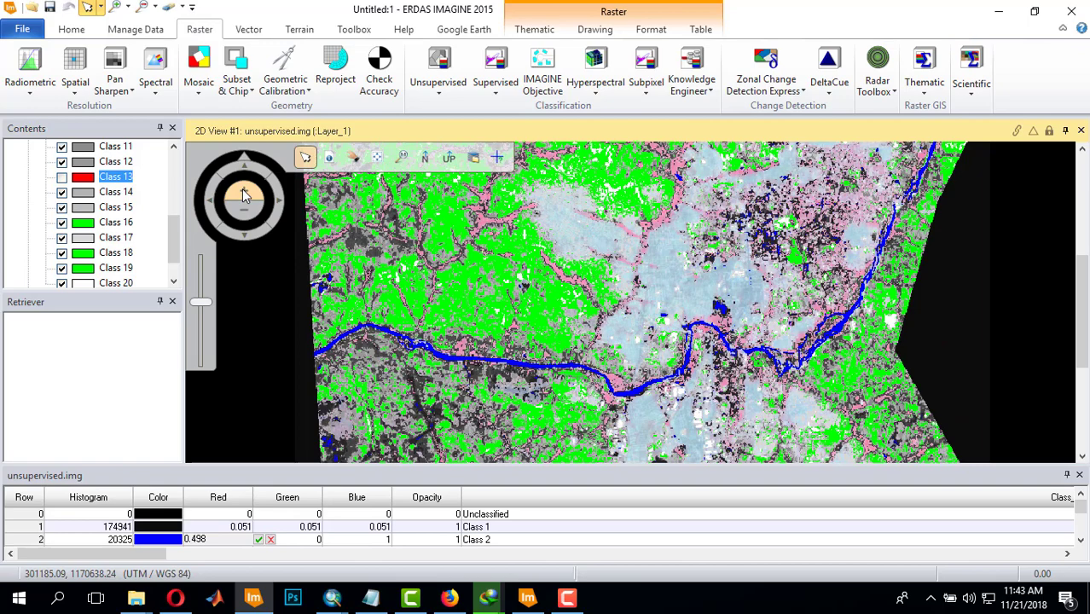
pyautogui.click(243, 195)
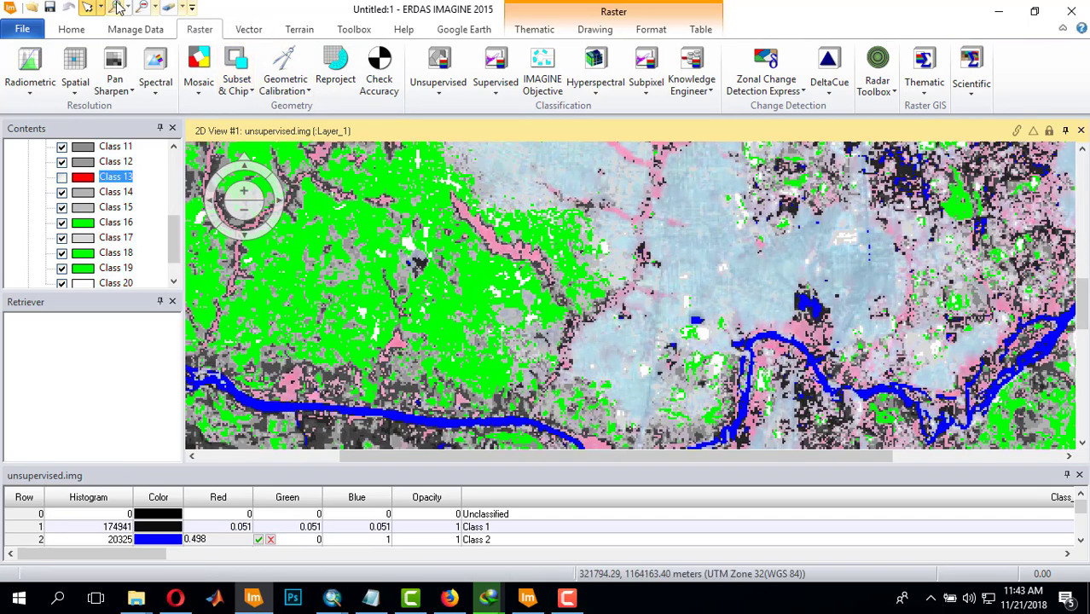
pyautogui.click(79, 30)
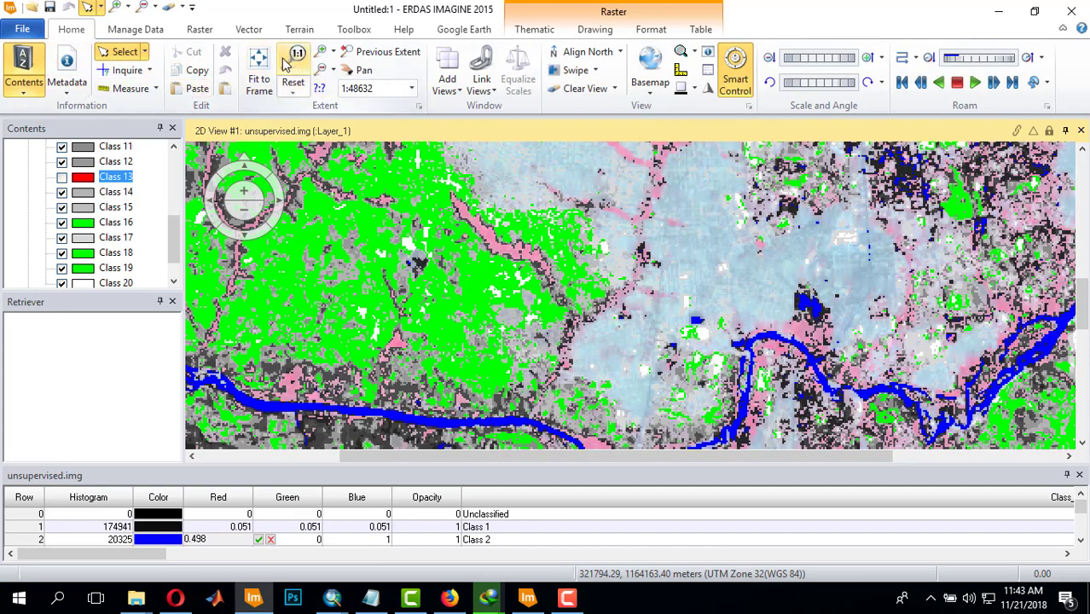
pyautogui.click(358, 71)
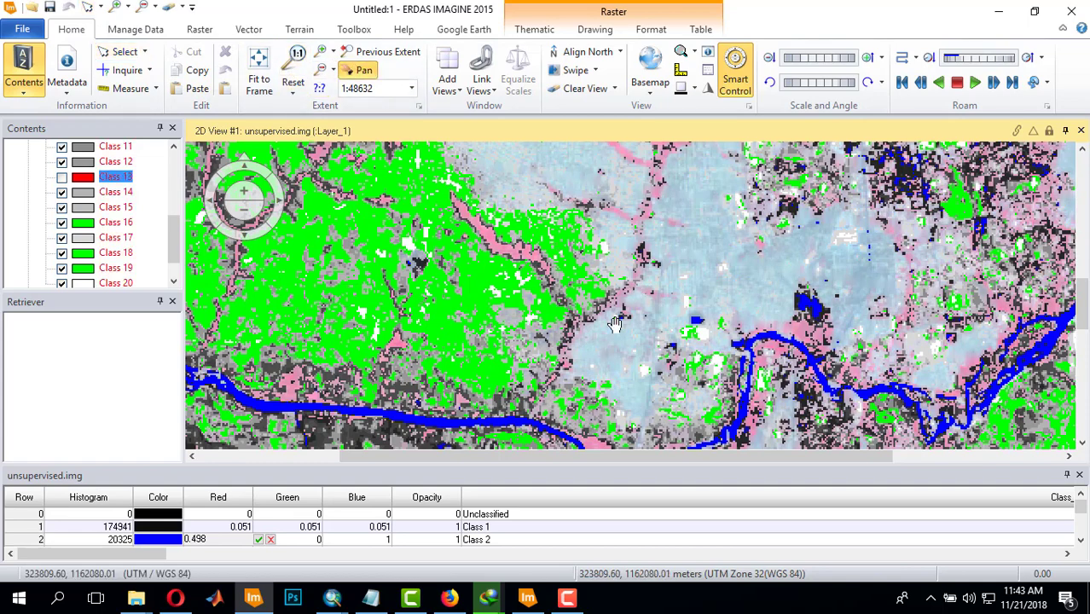
pyautogui.moveTo(618, 296); pyautogui.dragTo(693, 134)
pyautogui.moveTo(639, 325); pyautogui.dragTo(409, 145)
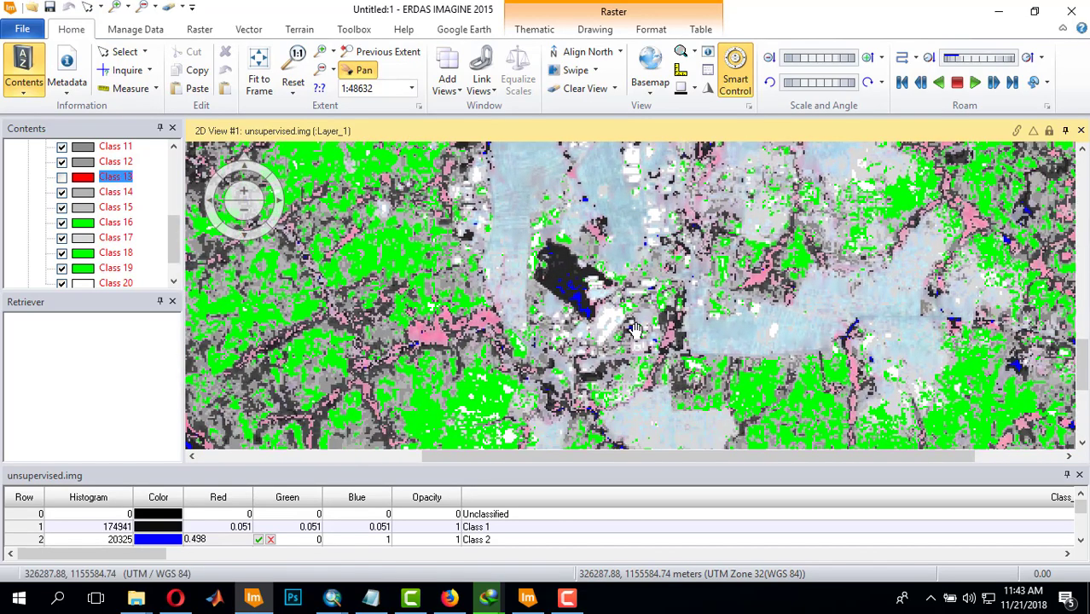
pyautogui.moveTo(594, 386); pyautogui.dragTo(674, 270)
pyautogui.moveTo(661, 331); pyautogui.dragTo(761, 251)
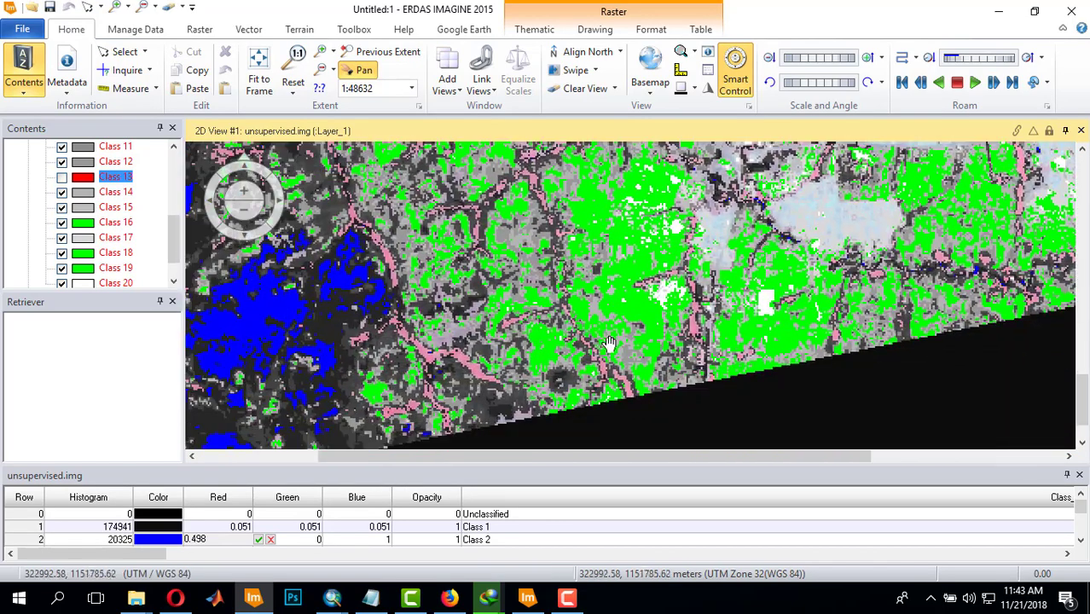
pyautogui.moveTo(608, 344); pyautogui.dragTo(572, 424)
pyautogui.moveTo(613, 261); pyautogui.dragTo(589, 343)
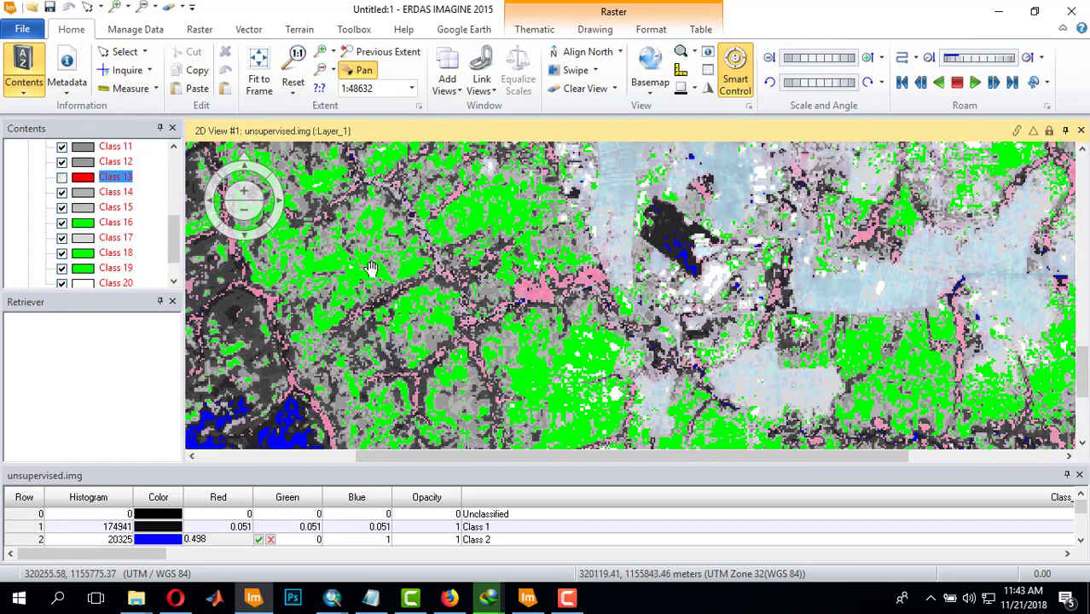
pyautogui.moveTo(408, 268); pyautogui.dragTo(484, 334)
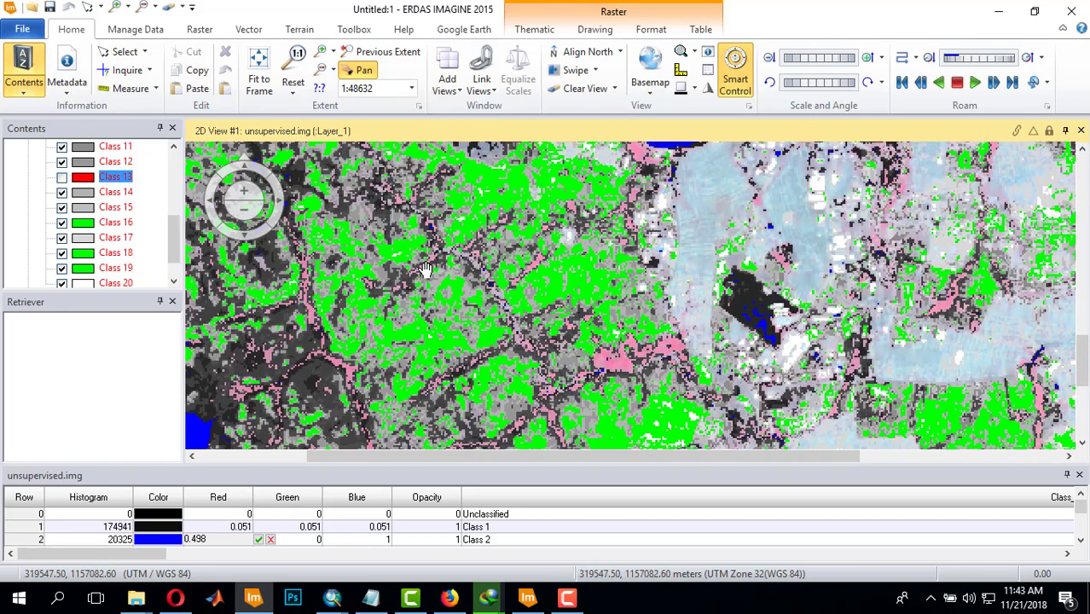
pyautogui.moveTo(422, 267); pyautogui.dragTo(708, 348)
pyautogui.moveTo(537, 267); pyautogui.dragTo(517, 296)
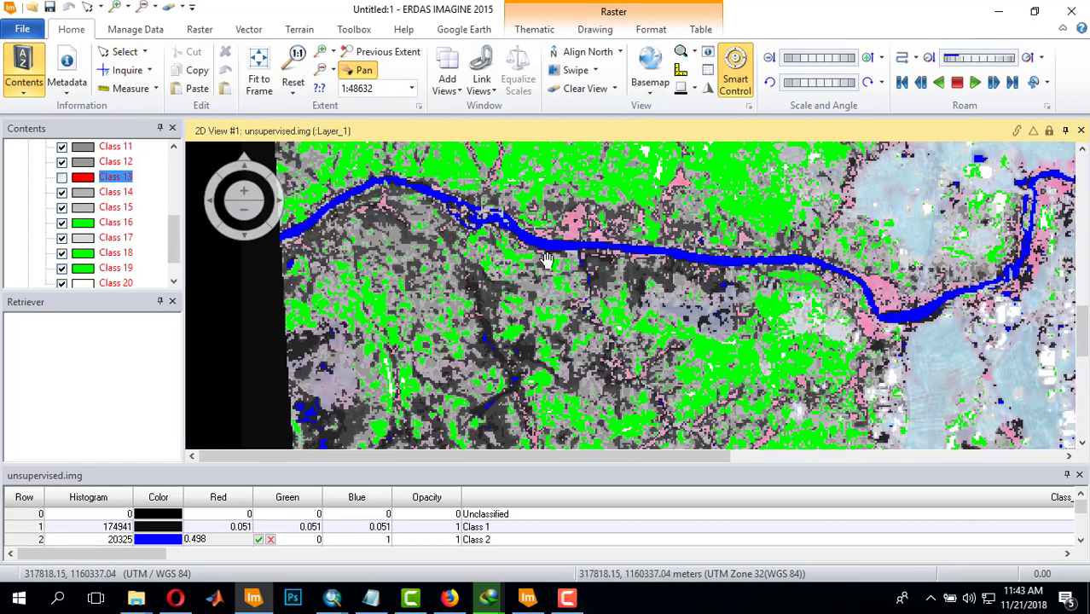
pyautogui.moveTo(549, 257); pyautogui.dragTo(440, 326)
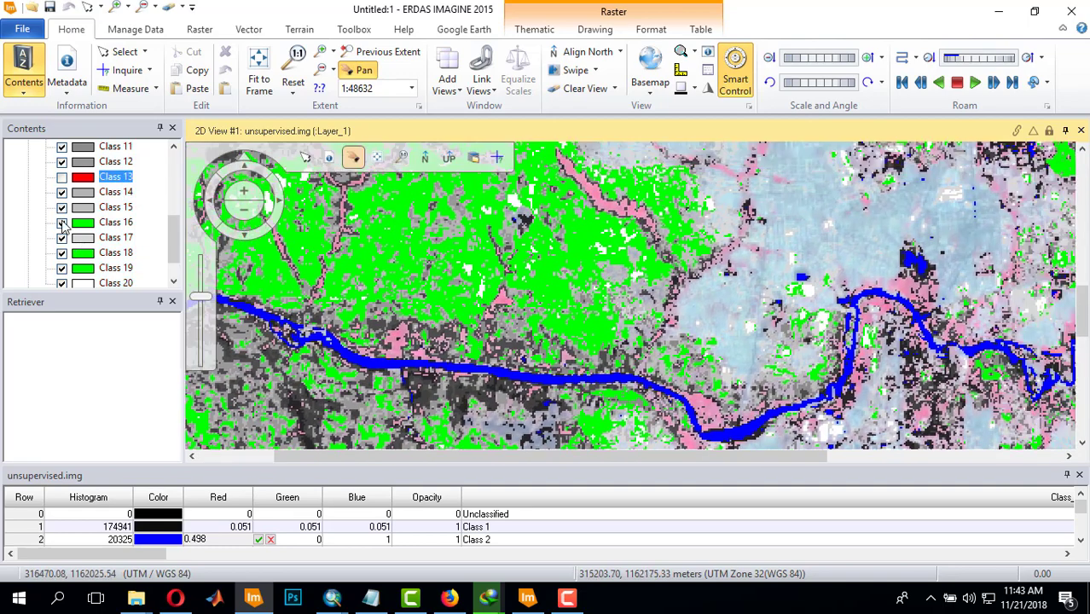
# Hide Class 16, Class 17, Class 18 and Class 19 of the unsupervised.img layer.
pyautogui.click(61, 223)
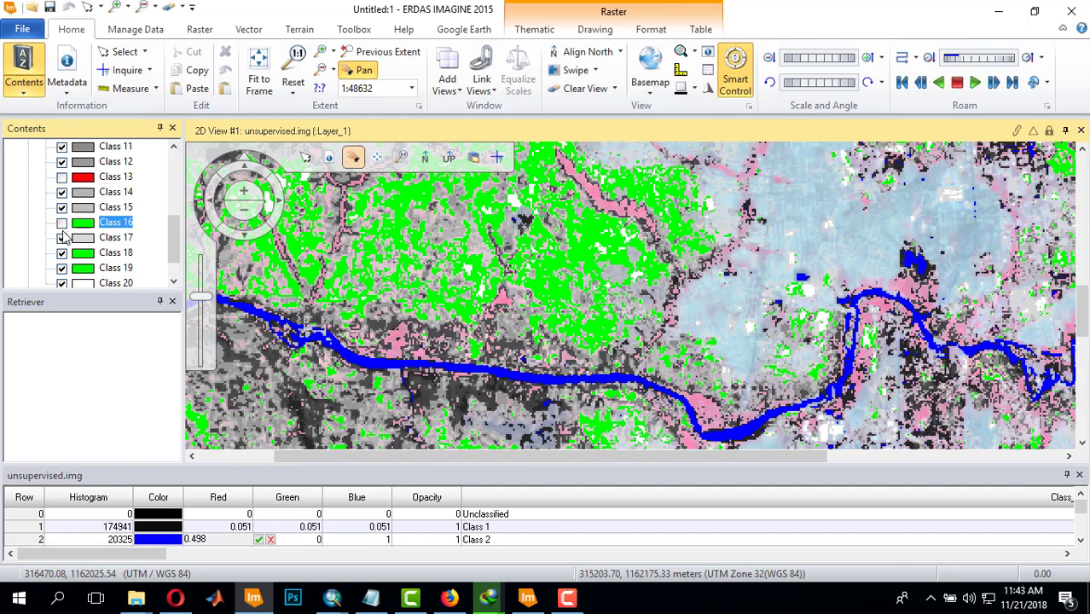
pyautogui.click(61, 254)
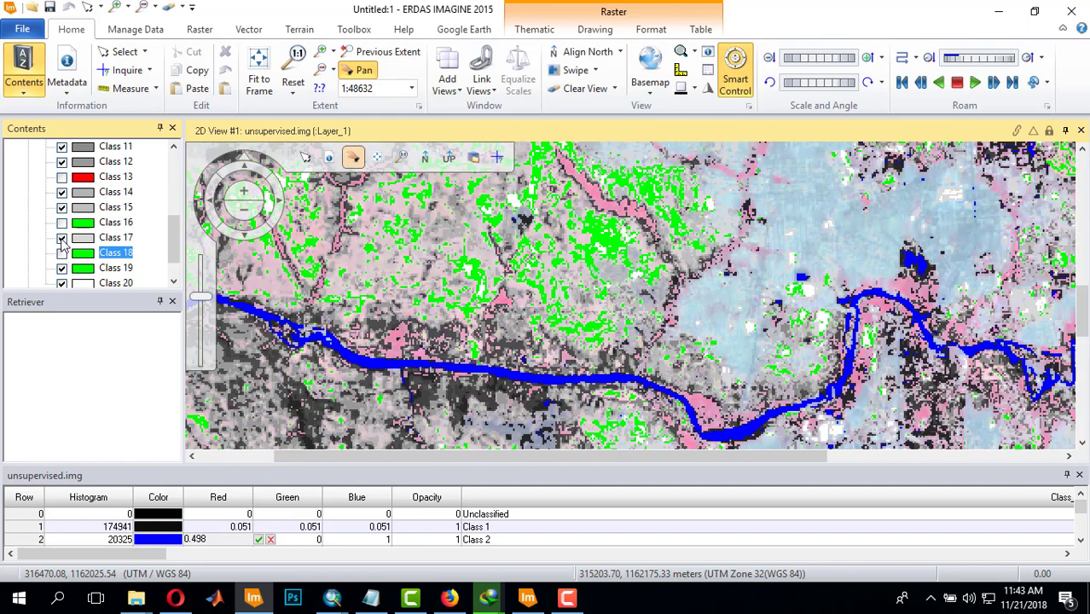
pyautogui.click(62, 238)
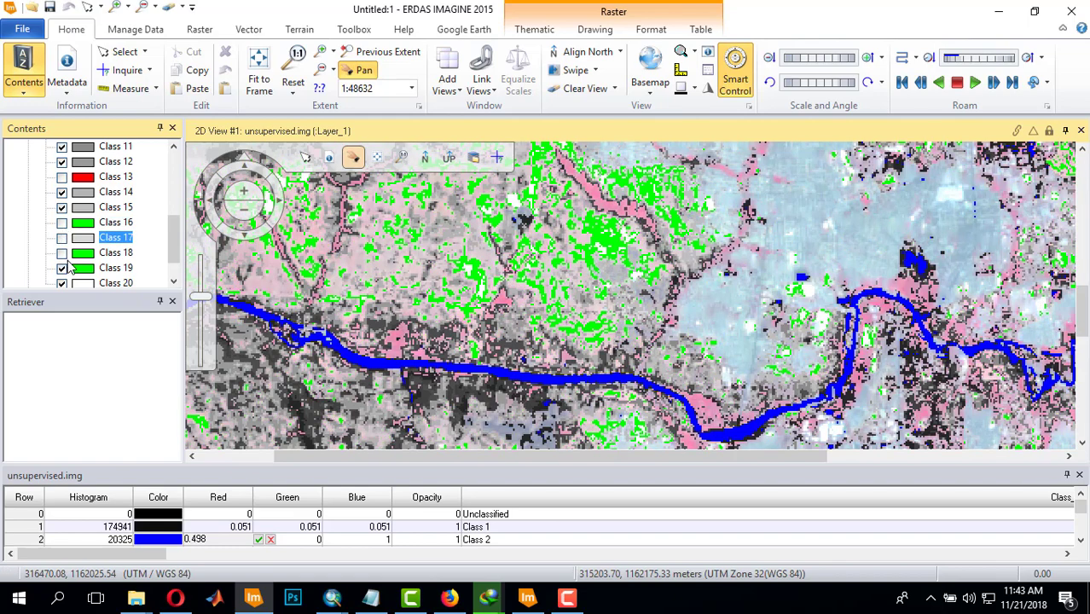
pyautogui.click(61, 269)
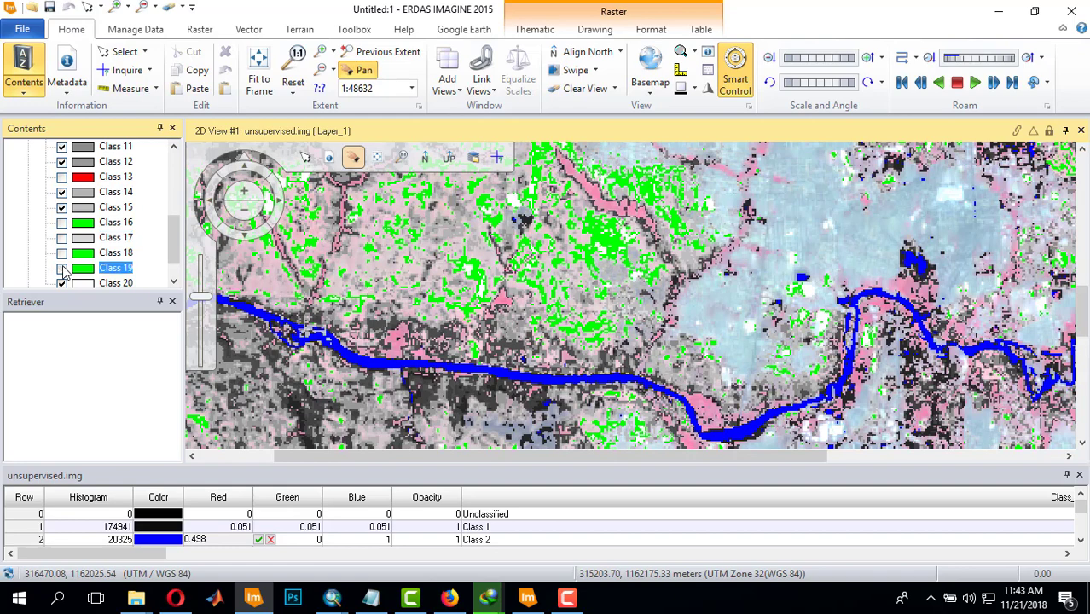
# Examine the underlying kaduna metro.img where the green classes were hidden, north and south of the river and across the city.
pyautogui.moveTo(569, 221); pyautogui.dragTo(554, 347)
pyautogui.moveTo(706, 260); pyautogui.dragTo(622, 219)
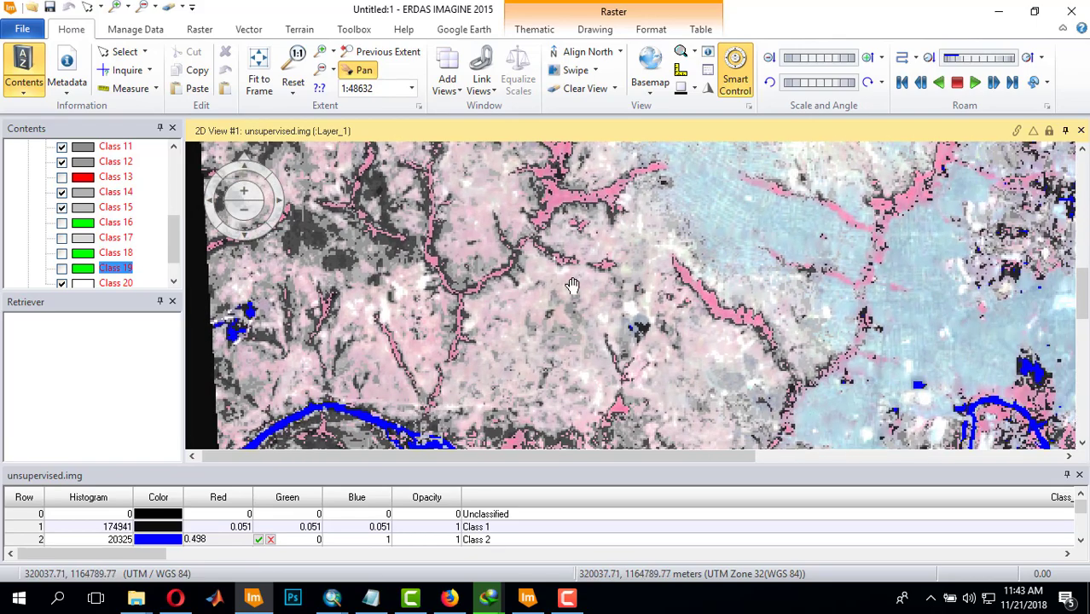
pyautogui.moveTo(522, 359); pyautogui.dragTo(398, 278)
pyautogui.moveTo(627, 303); pyautogui.dragTo(529, 200)
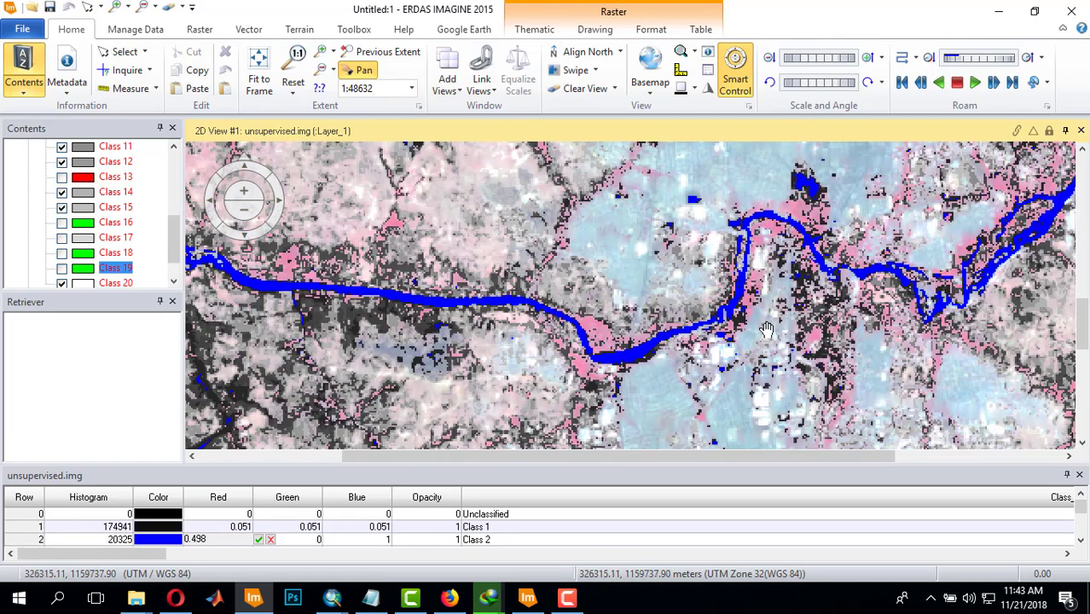
pyautogui.moveTo(802, 353); pyautogui.dragTo(700, 255)
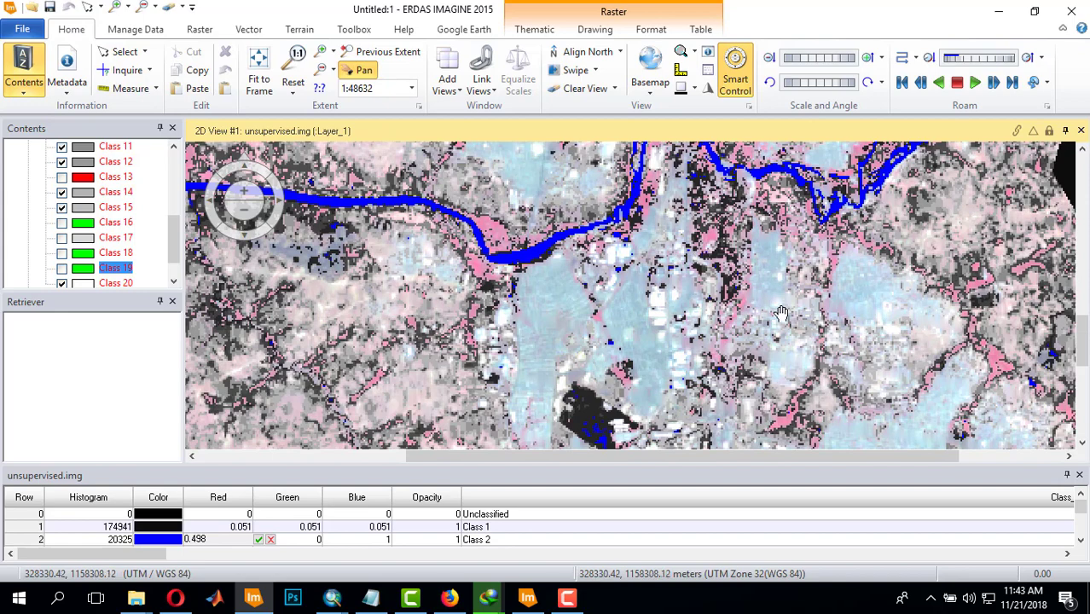
pyautogui.moveTo(637, 295); pyautogui.dragTo(608, 288)
pyautogui.moveTo(350, 372); pyautogui.dragTo(597, 377)
pyautogui.moveTo(478, 256); pyautogui.dragTo(684, 292)
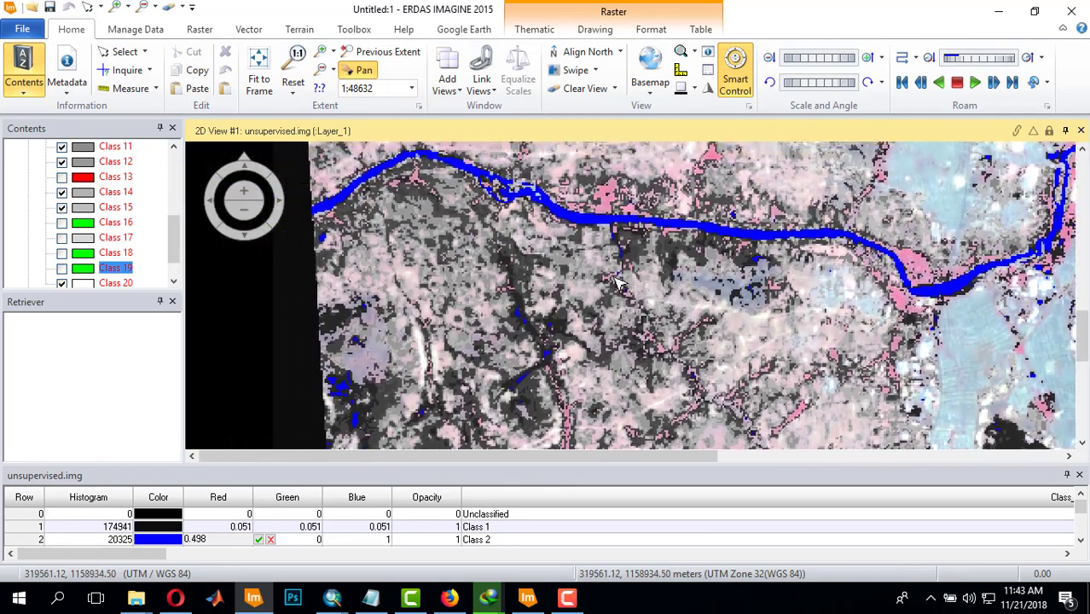
pyautogui.moveTo(236, 229); pyautogui.dragTo(454, 253)
pyautogui.moveTo(244, 201)
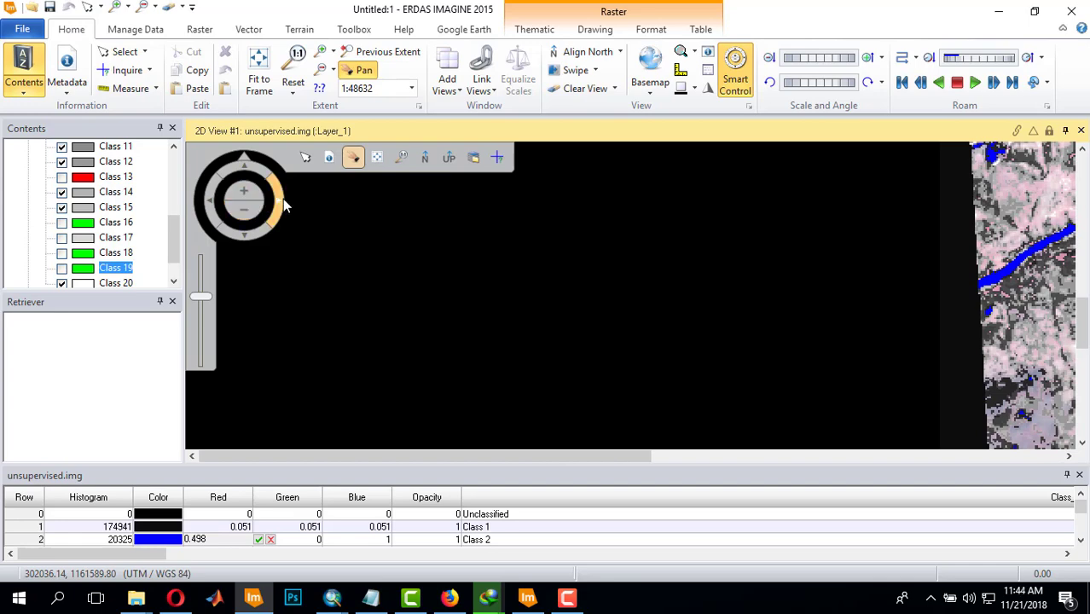
pyautogui.click(282, 199)
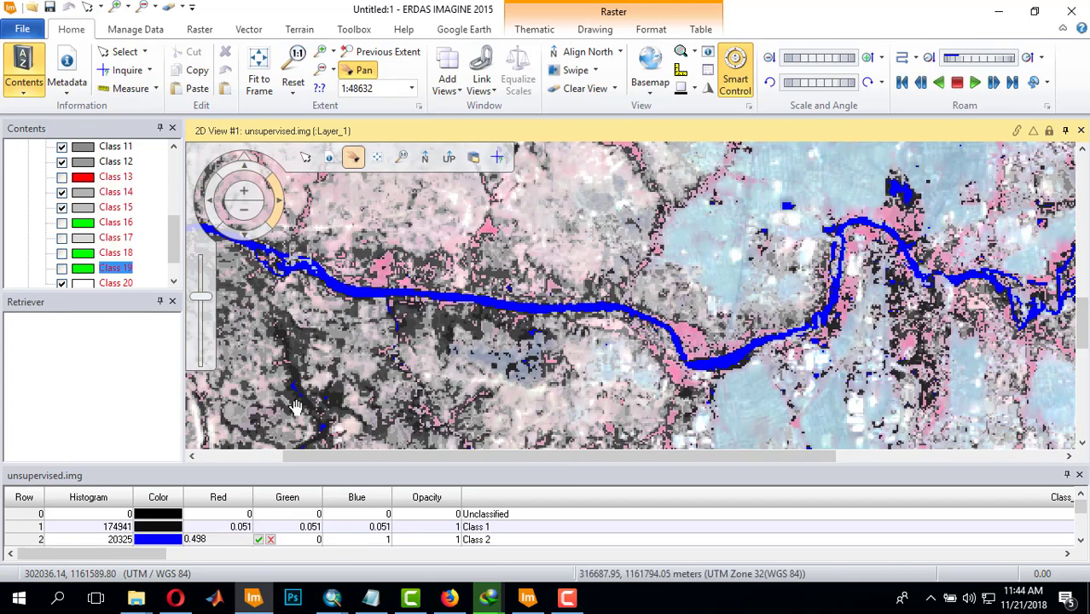
# Return to the Signature Editor for sig2008.img and set the color of the builtup signature to Red.
pyautogui.click(572, 602)
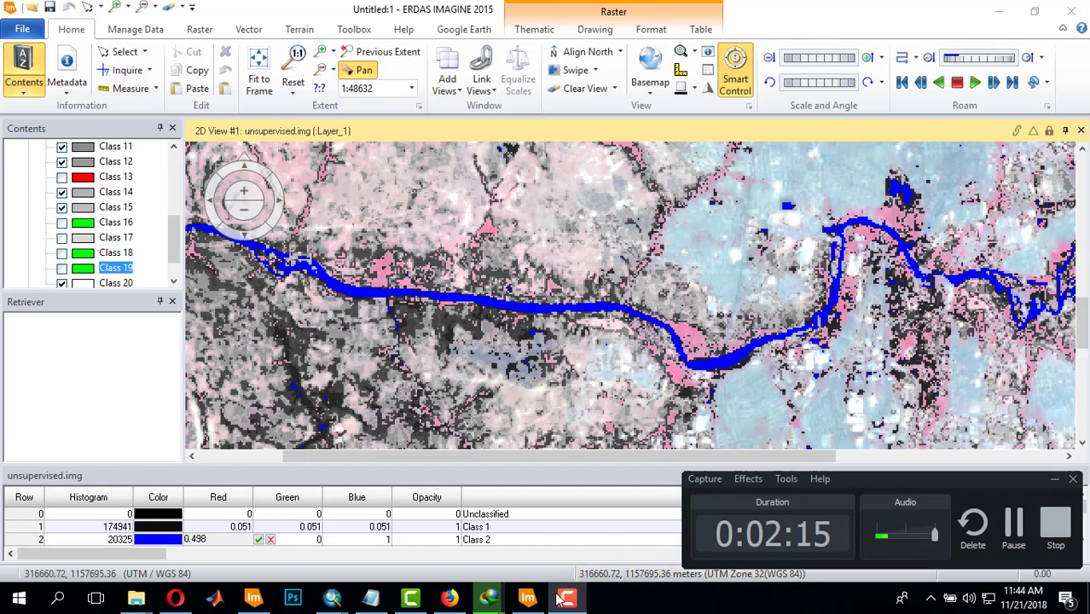
pyautogui.click(527, 598)
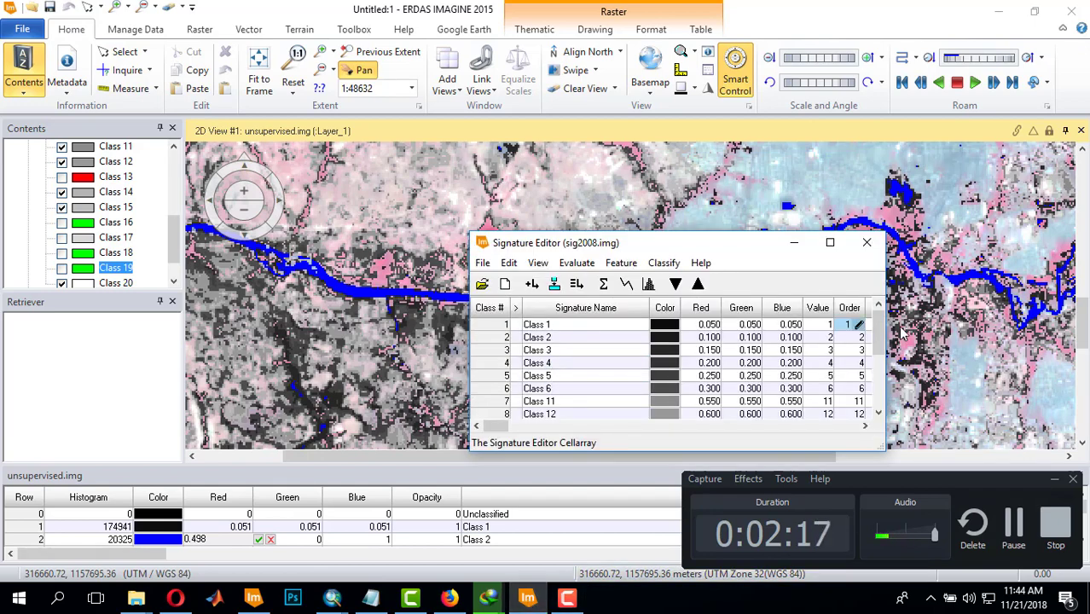
pyautogui.scroll(-4, 878, 329)
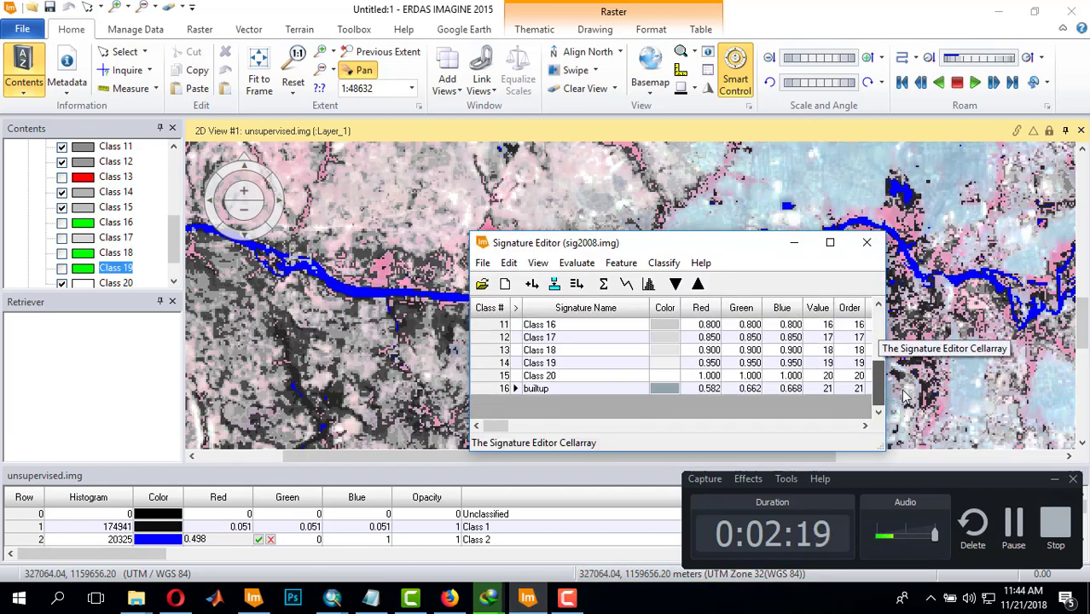
pyautogui.scroll(4, 883, 328)
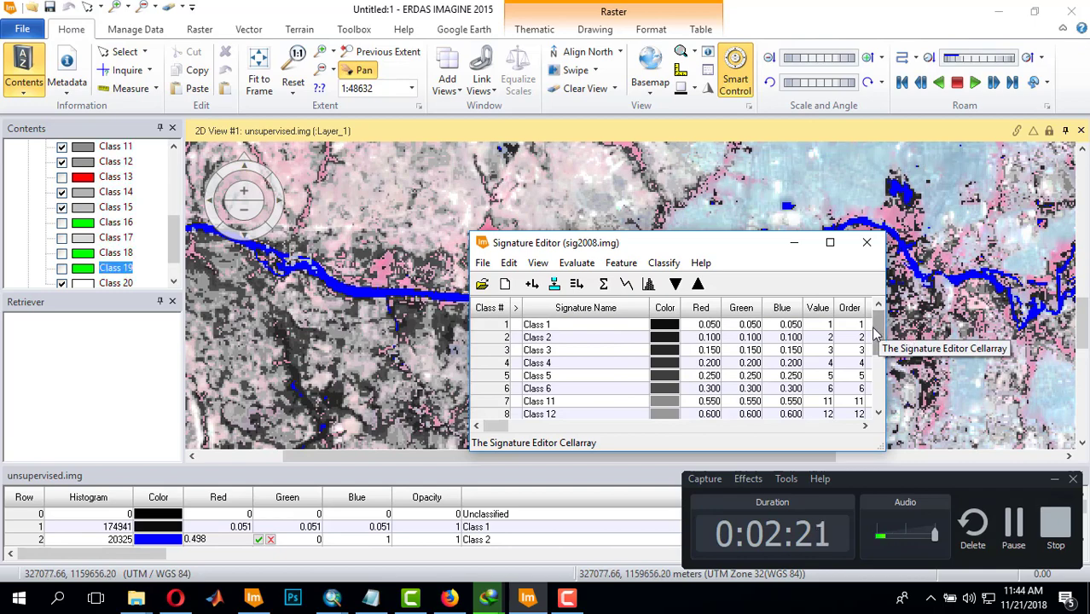
pyautogui.moveTo(870, 296); pyautogui.dragTo(896, 429)
pyautogui.click(668, 390)
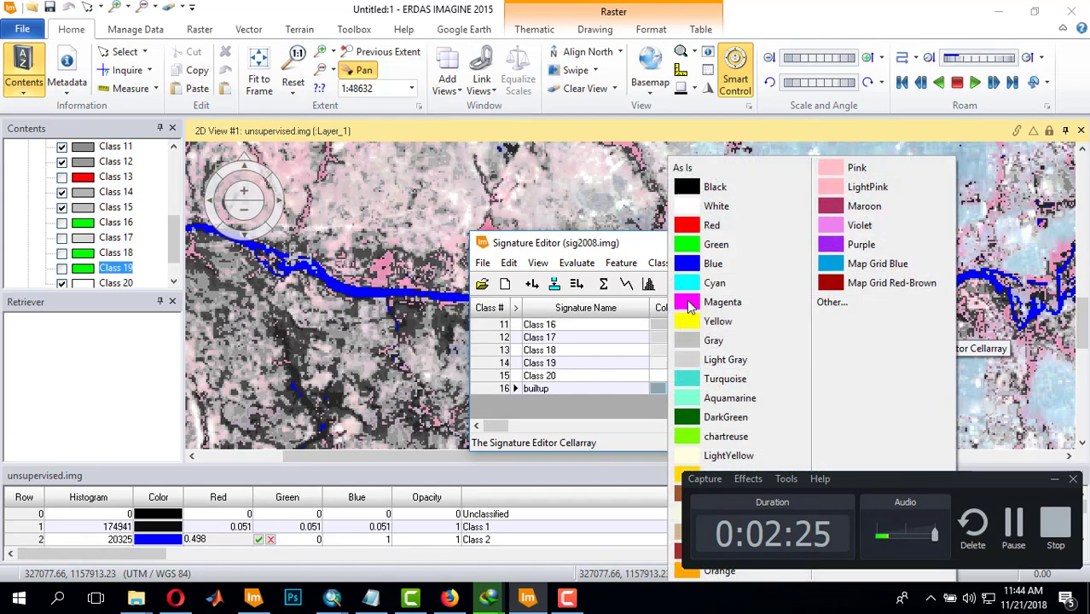
pyautogui.click(695, 224)
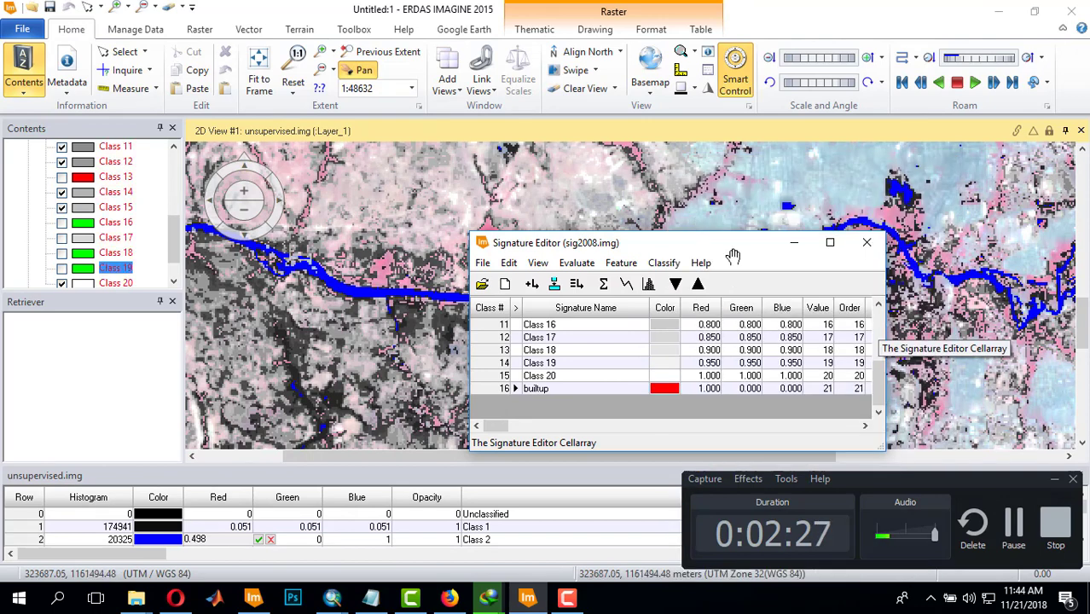
pyautogui.moveTo(881, 380); pyautogui.dragTo(881, 279)
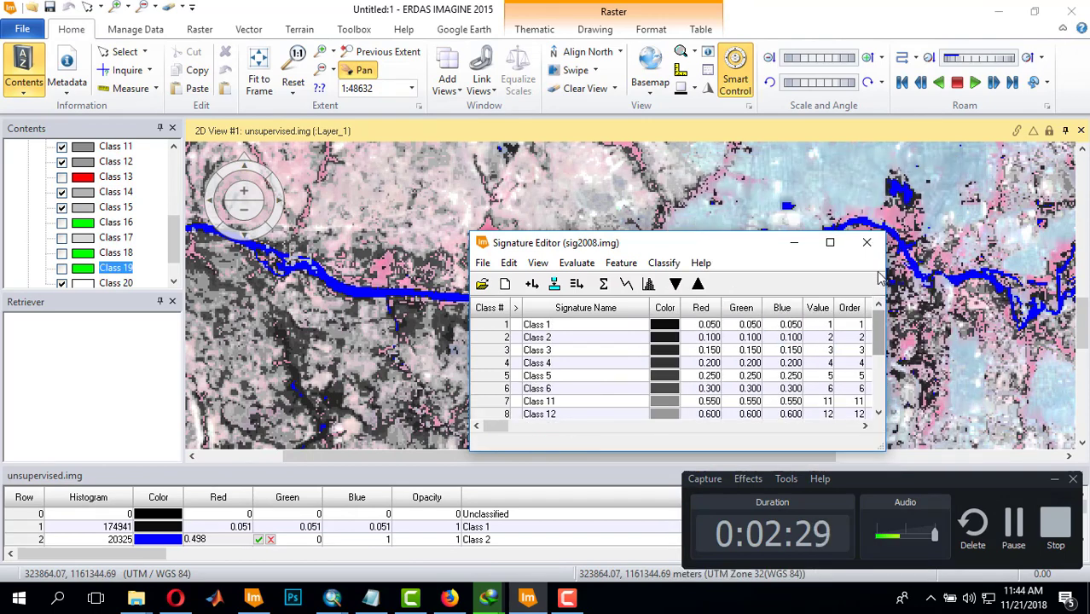